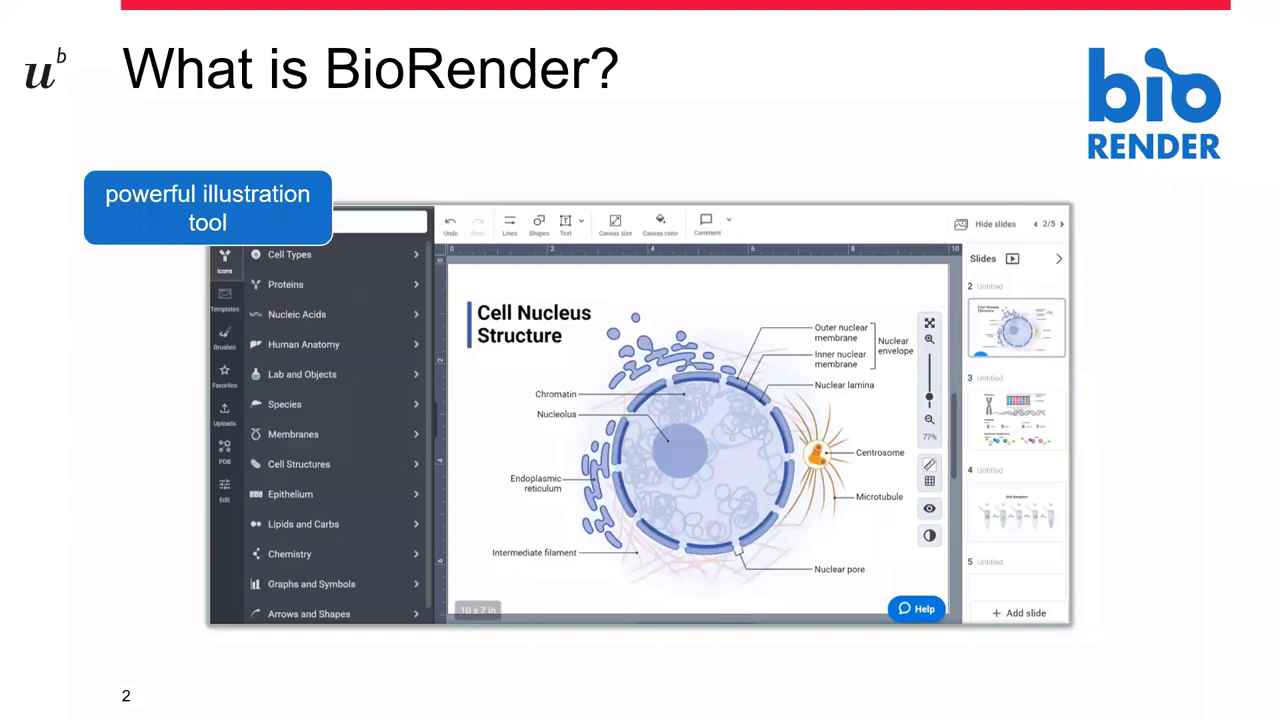
Reveal the four What is BioRender? callouts, from icons and templates to visual communication, then advance to Getting started.
{"action": "key", "text": "Right"}
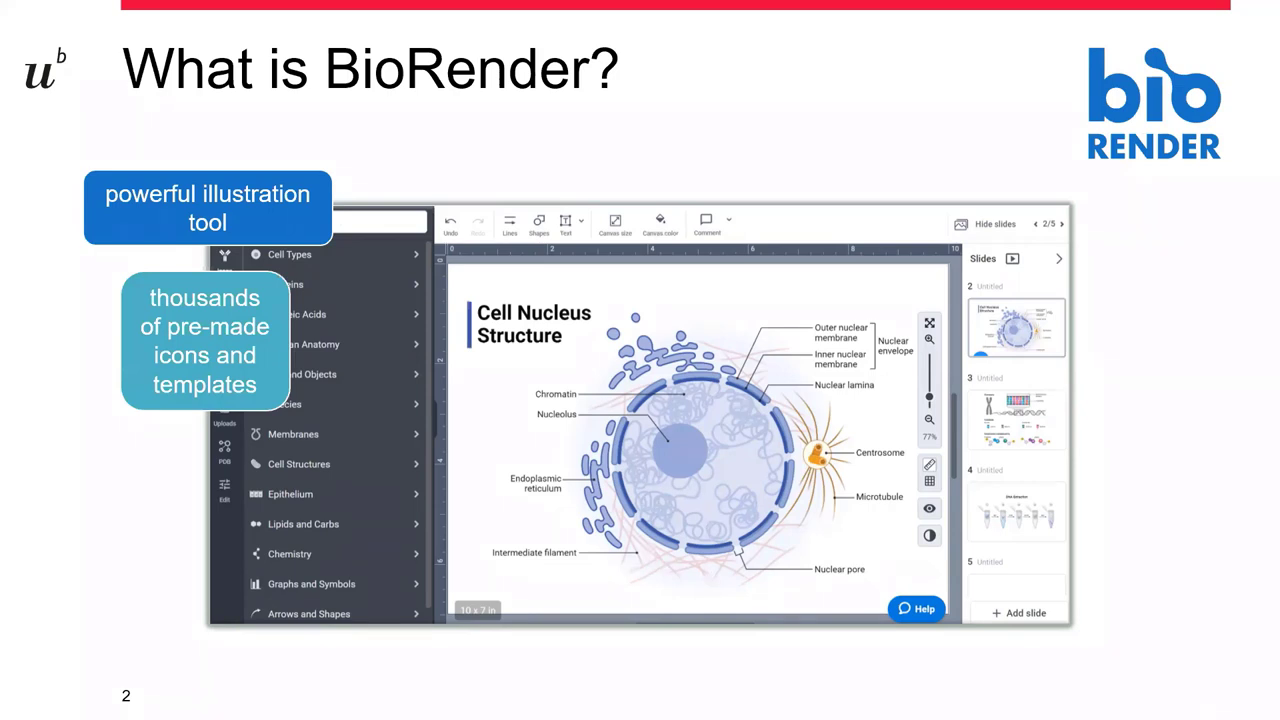
{"action": "key", "text": "Right"}
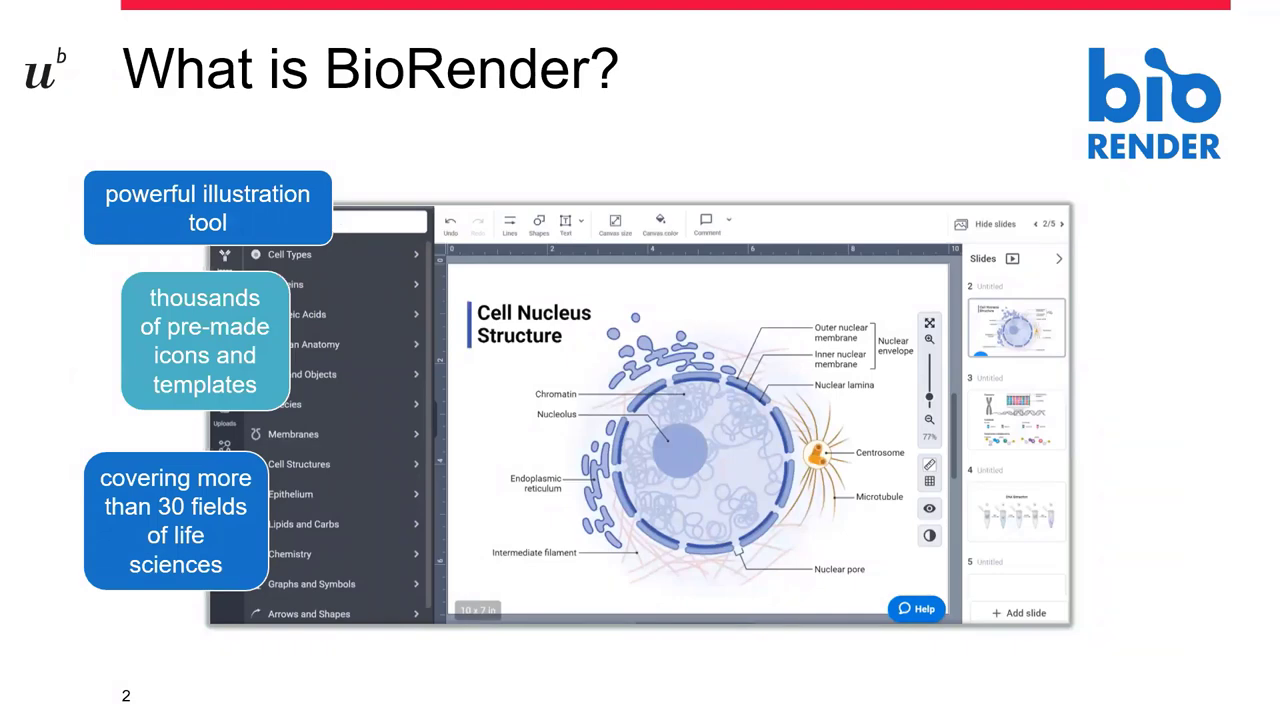
{"action": "key", "text": "Right"}
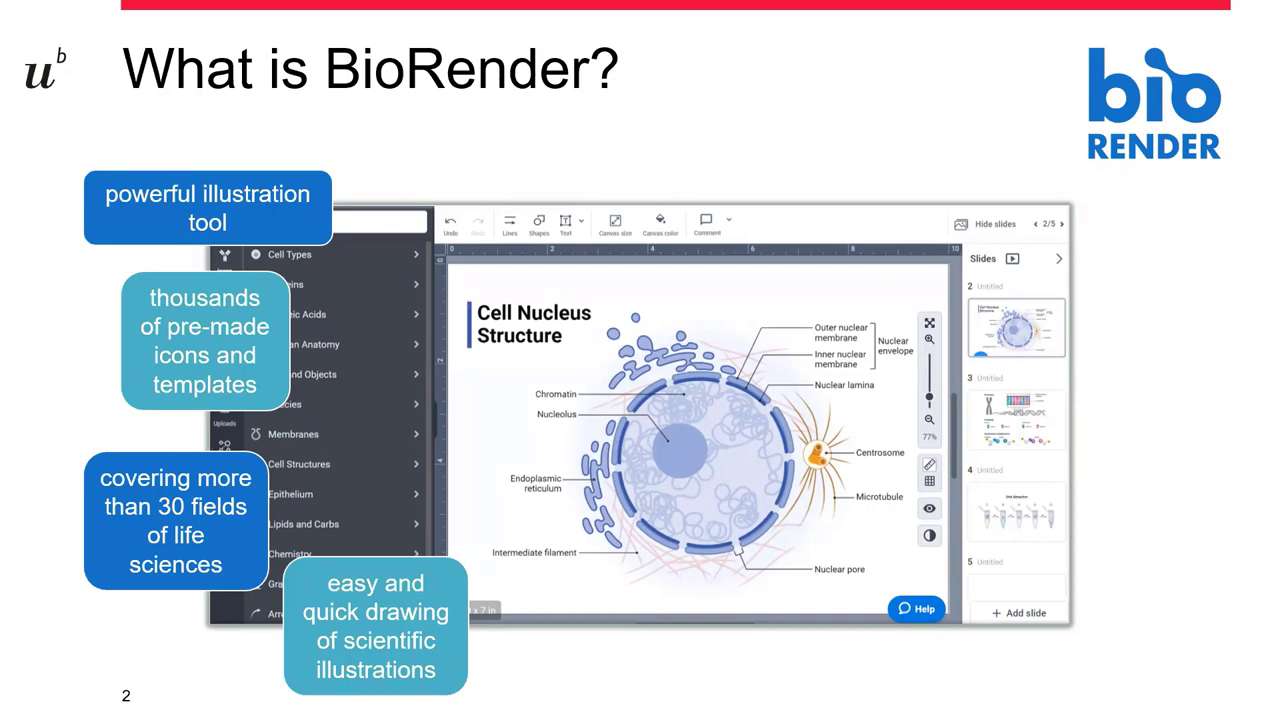
{"action": "key", "text": "Right"}
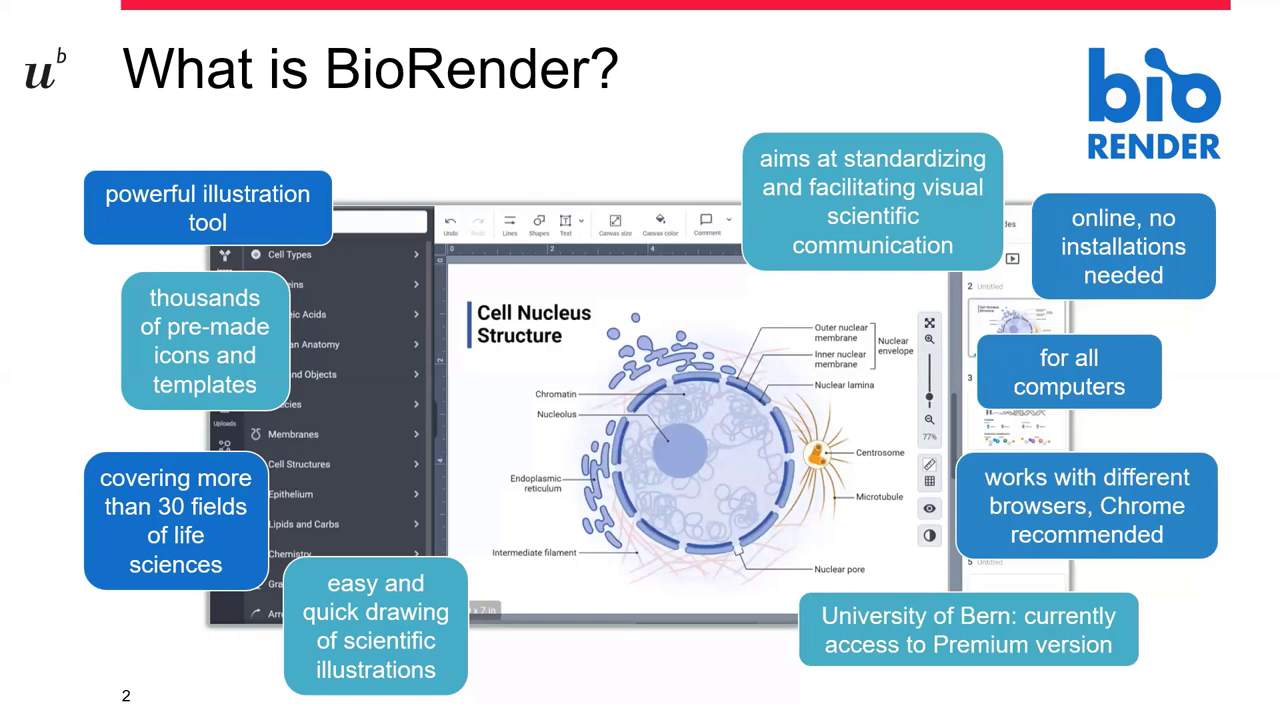
{"action": "key", "text": "Right"}
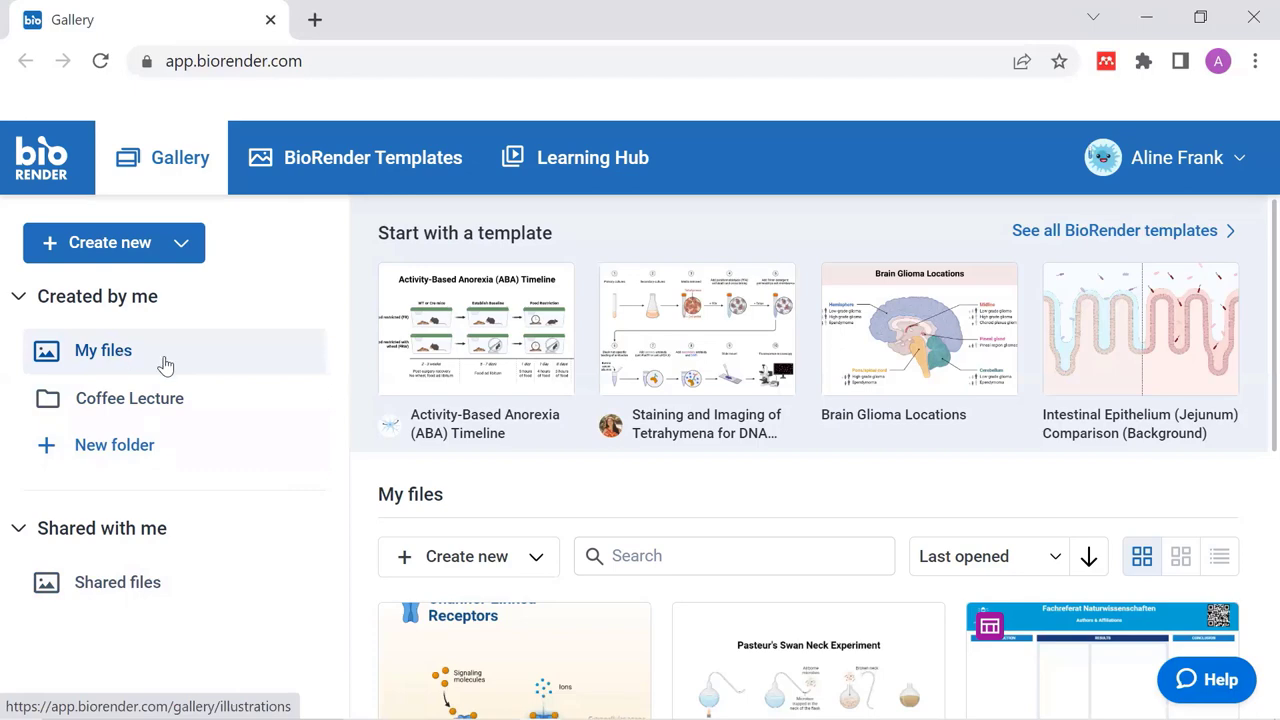
Browse My files in the gallery, then go to the BioRender Templates library.
{"action": "scroll", "coordinate": [623, 594], "scroll_direction": "down", "scroll_amount": 3}
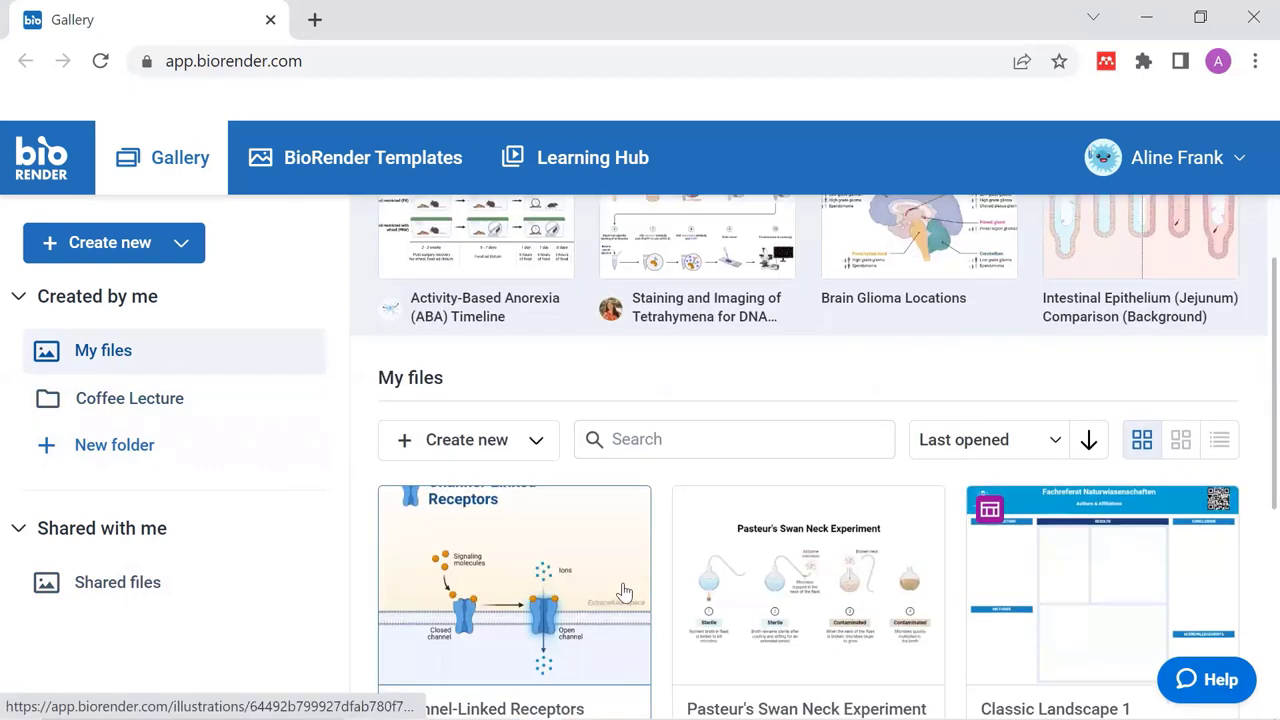
{"action": "scroll", "coordinate": [623, 600], "scroll_direction": "up", "scroll_amount": 3}
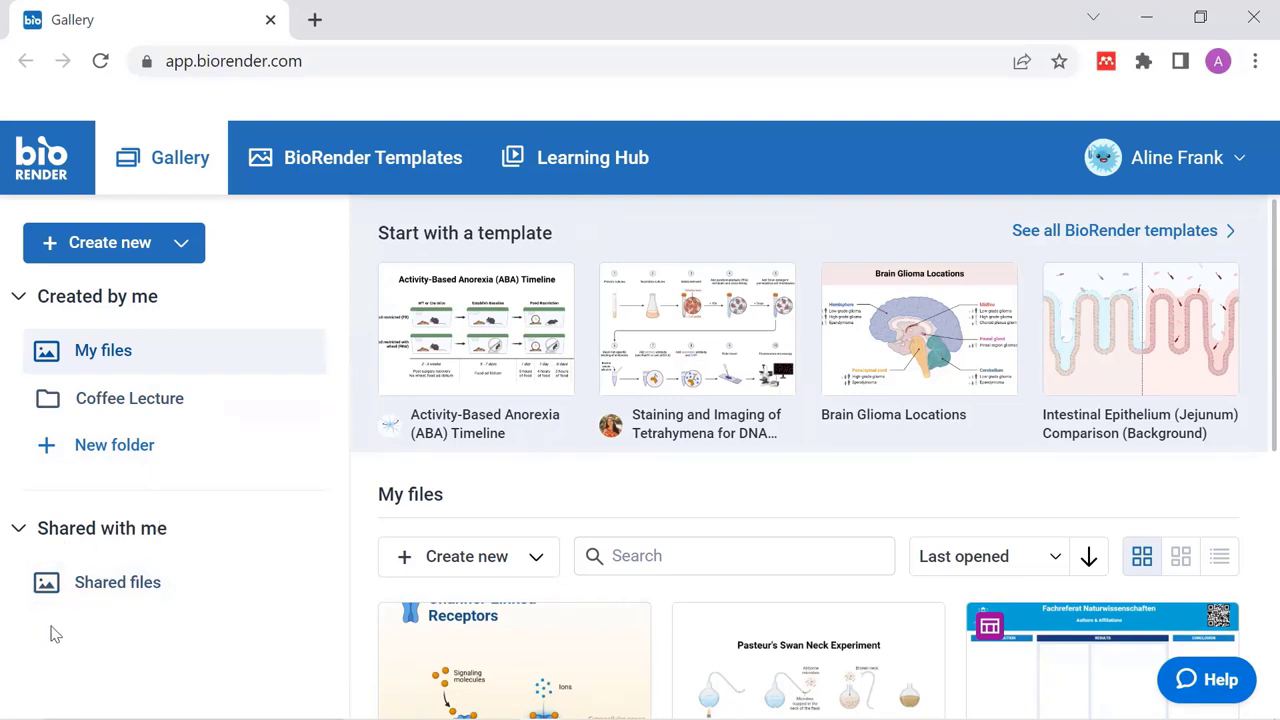
{"action": "left_click", "coordinate": [330, 166]}
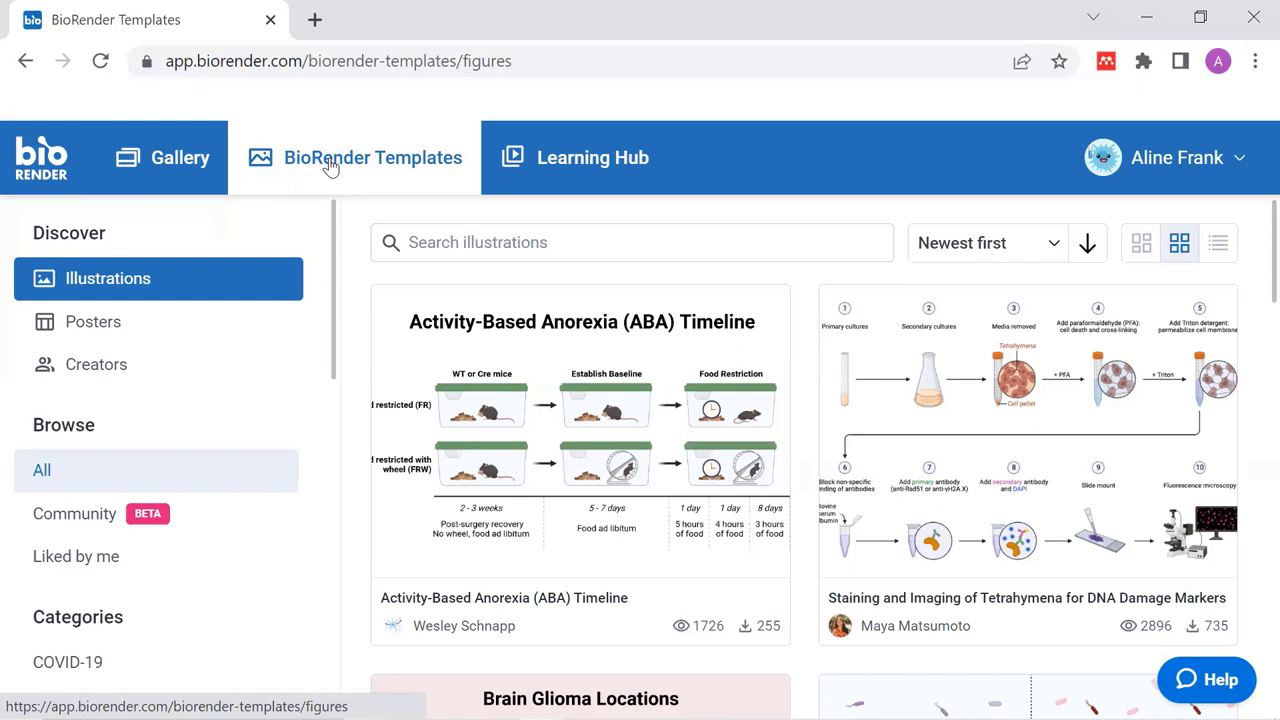
Search the templates for "cell culture" and browse the results and Categories sidebar.
{"action": "left_click", "coordinate": [503, 246]}
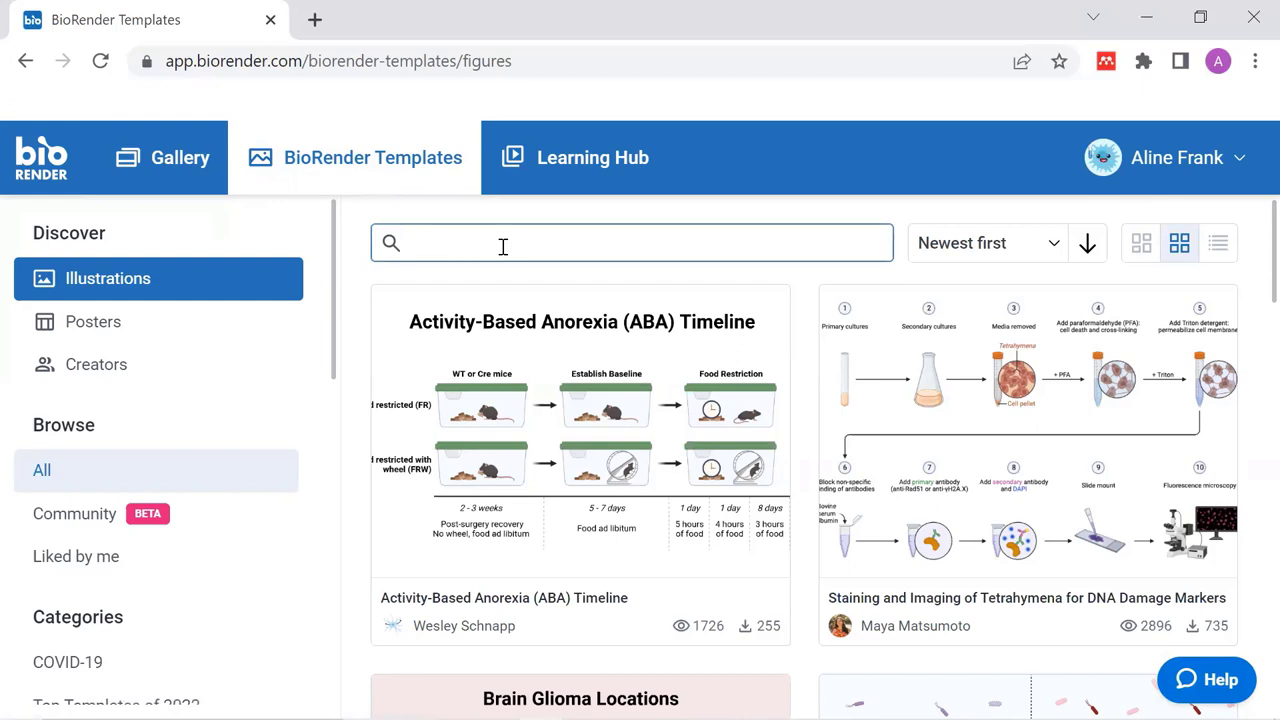
{"action": "type", "text": "cell"}
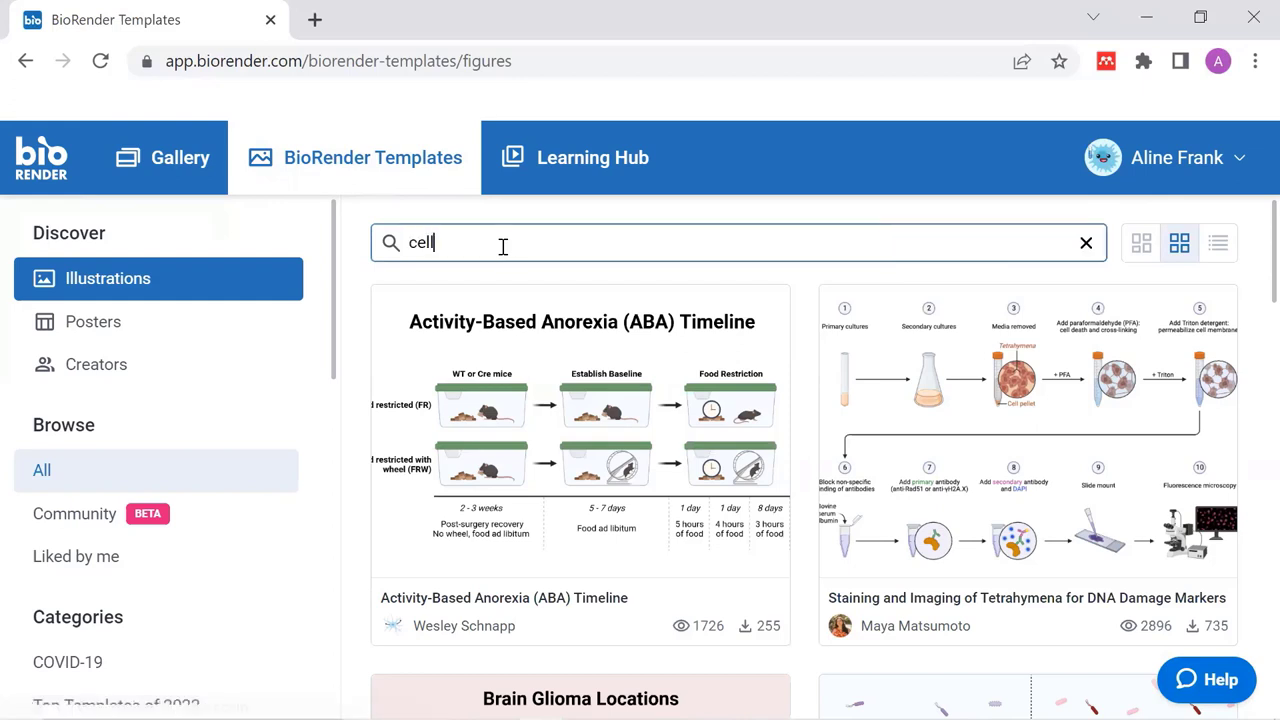
{"action": "type", "text": " culture"}
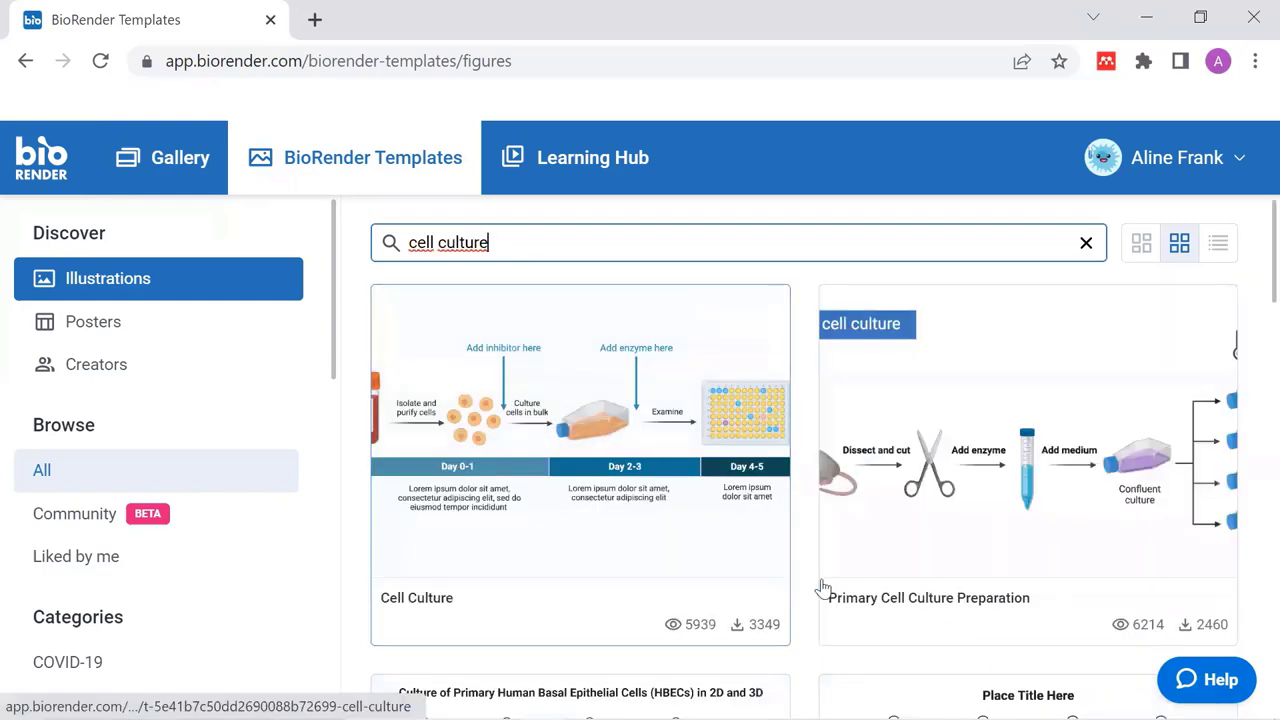
{"action": "scroll", "coordinate": [823, 590], "scroll_direction": "down", "scroll_amount": 2}
{"action": "scroll", "coordinate": [823, 585], "scroll_direction": "down", "scroll_amount": 4}
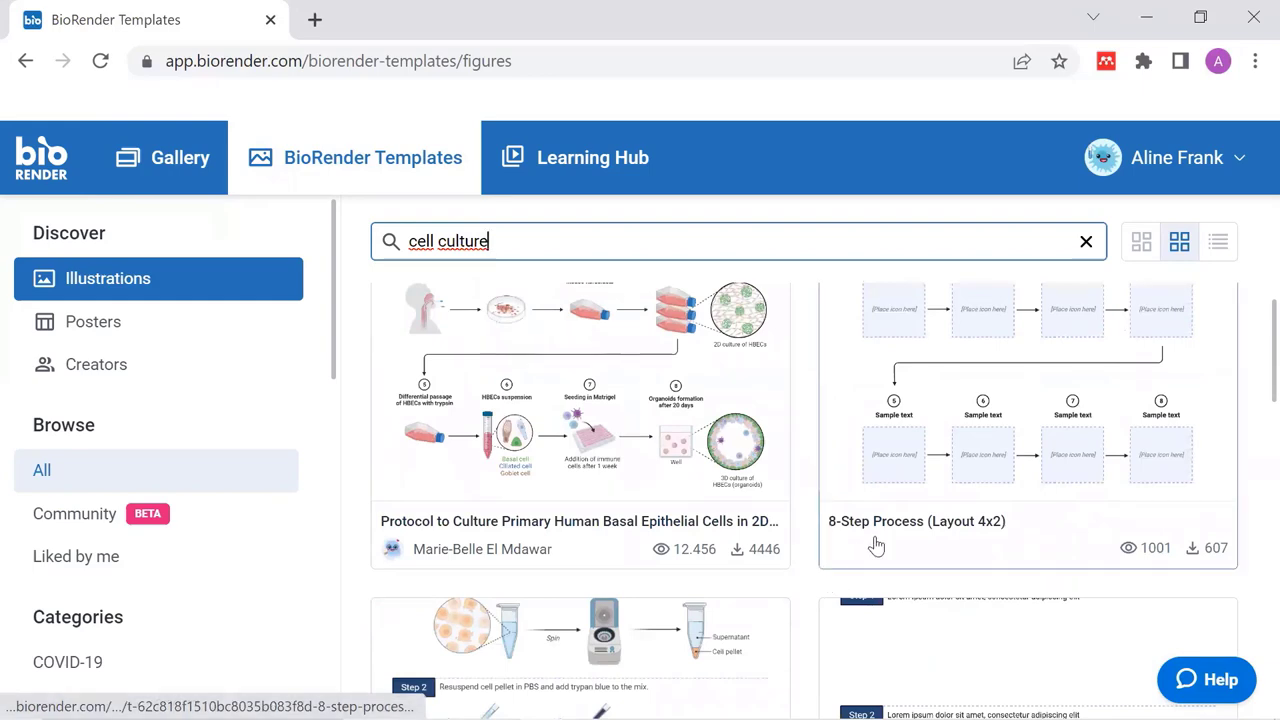
{"action": "scroll", "coordinate": [877, 548], "scroll_direction": "down", "scroll_amount": 2}
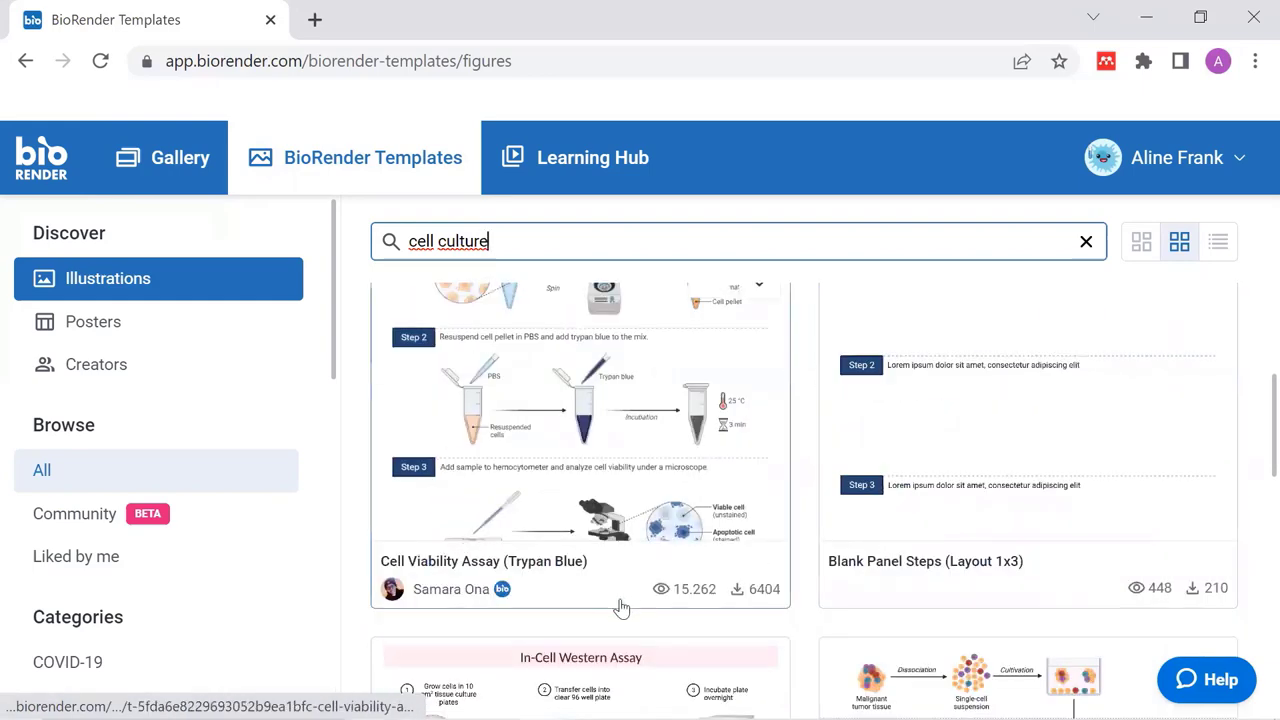
{"action": "scroll", "coordinate": [636, 610], "scroll_direction": "down", "scroll_amount": 1}
{"action": "scroll", "coordinate": [636, 610], "scroll_direction": "down", "scroll_amount": 2}
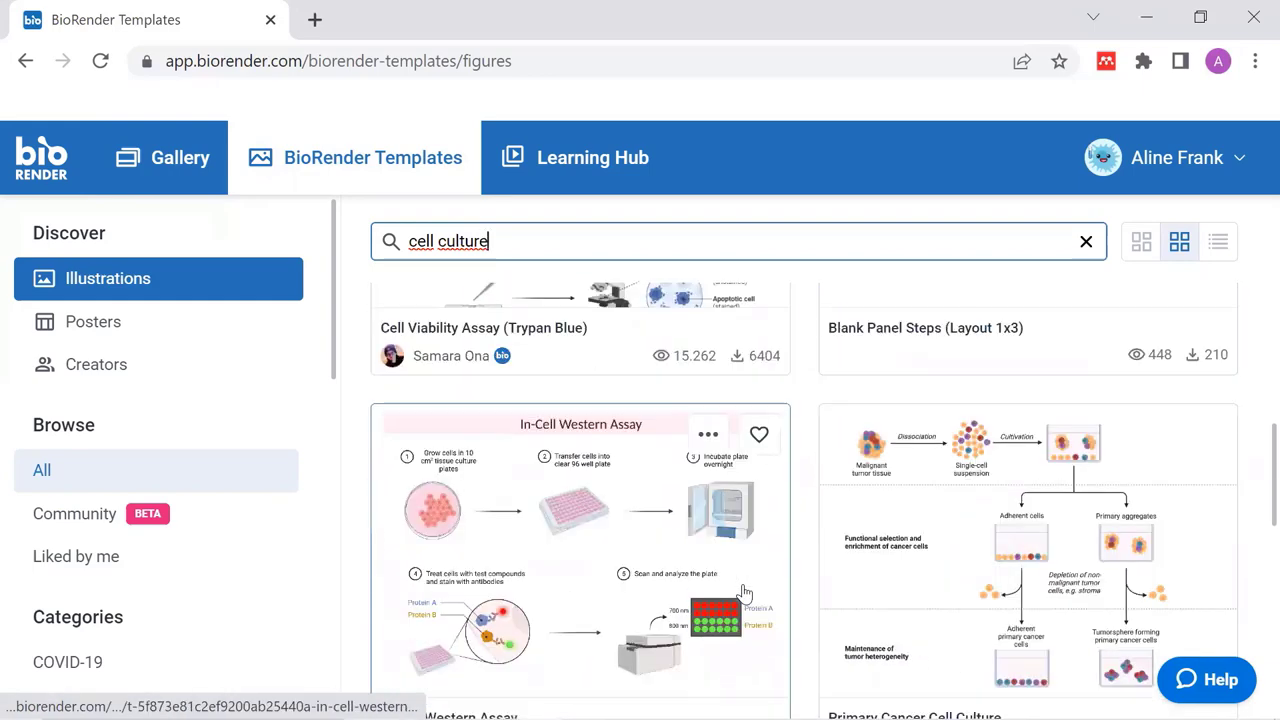
{"action": "scroll", "coordinate": [743, 594], "scroll_direction": "up", "scroll_amount": 7}
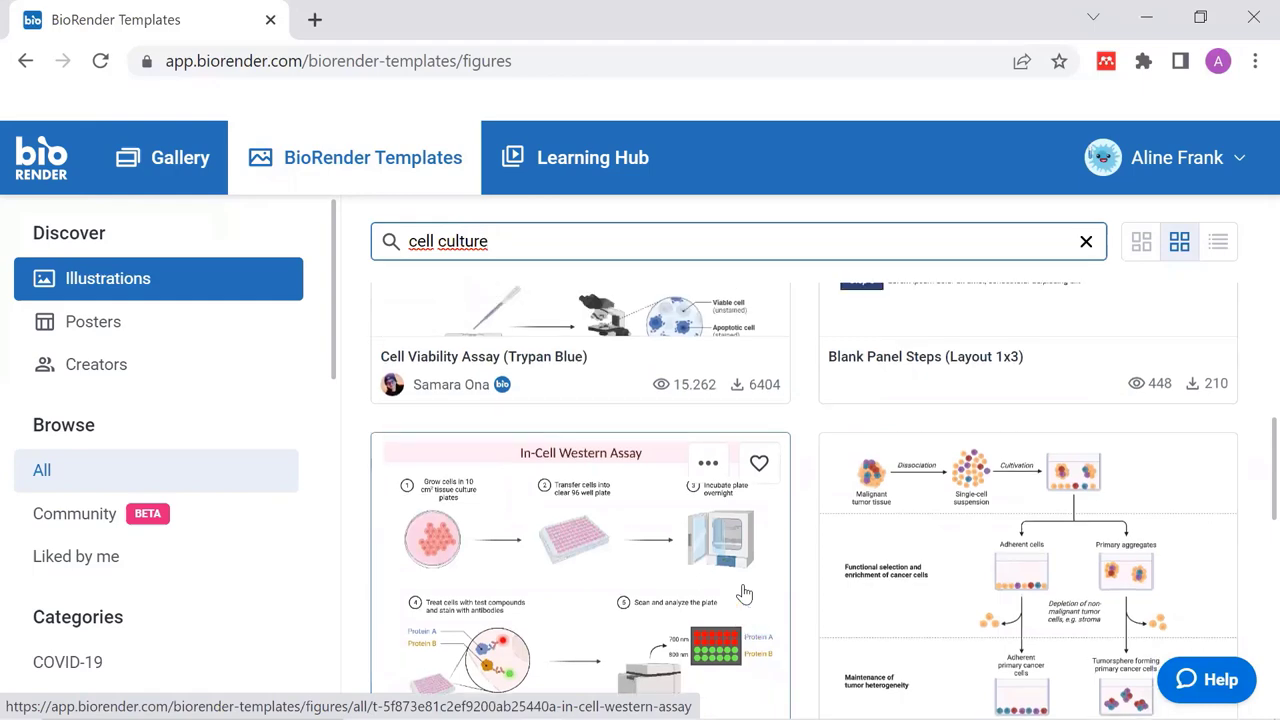
{"action": "scroll", "coordinate": [743, 594], "scroll_direction": "up", "scroll_amount": 3}
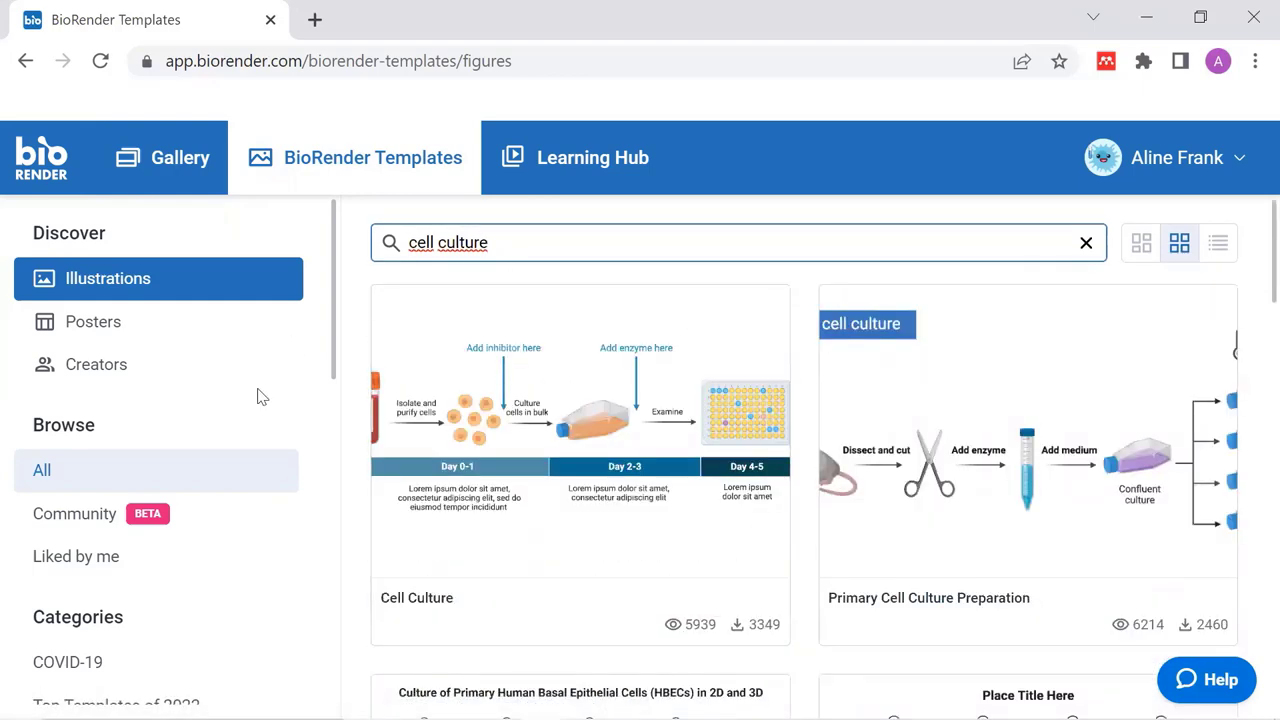
{"action": "scroll", "coordinate": [214, 660], "scroll_direction": "down", "scroll_amount": 3}
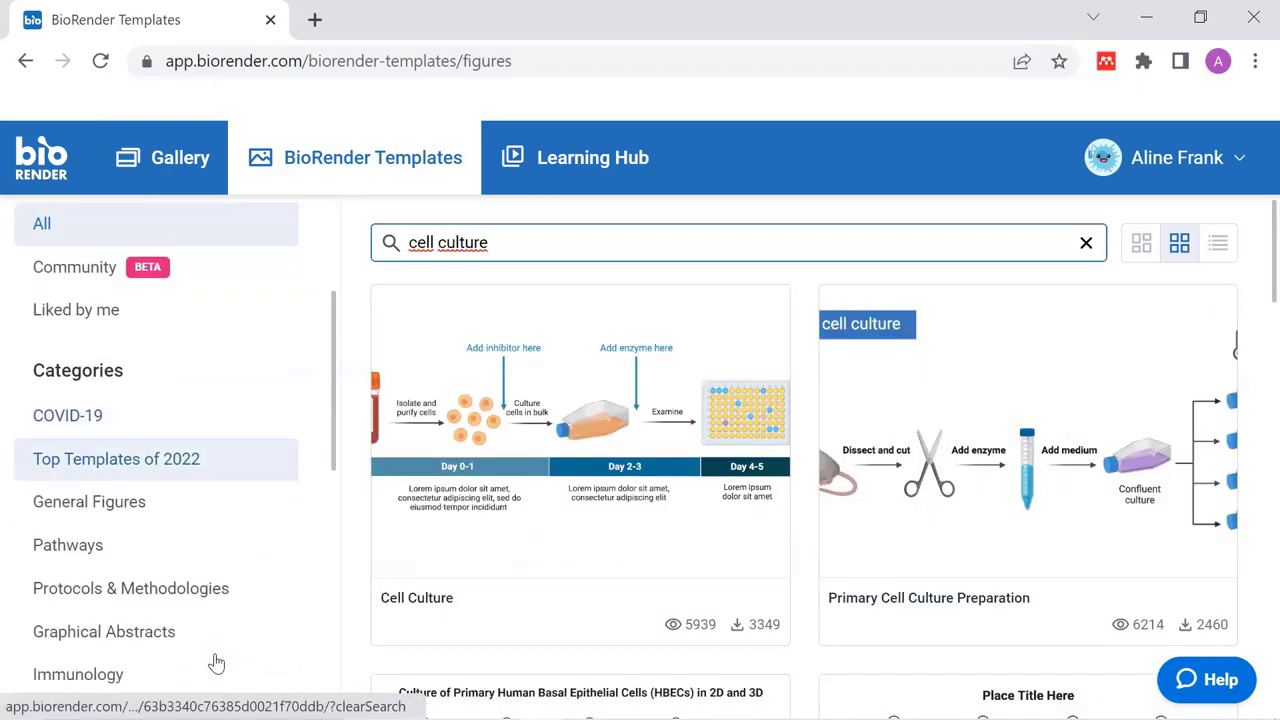
{"action": "scroll", "coordinate": [214, 662], "scroll_direction": "up", "scroll_amount": 2}
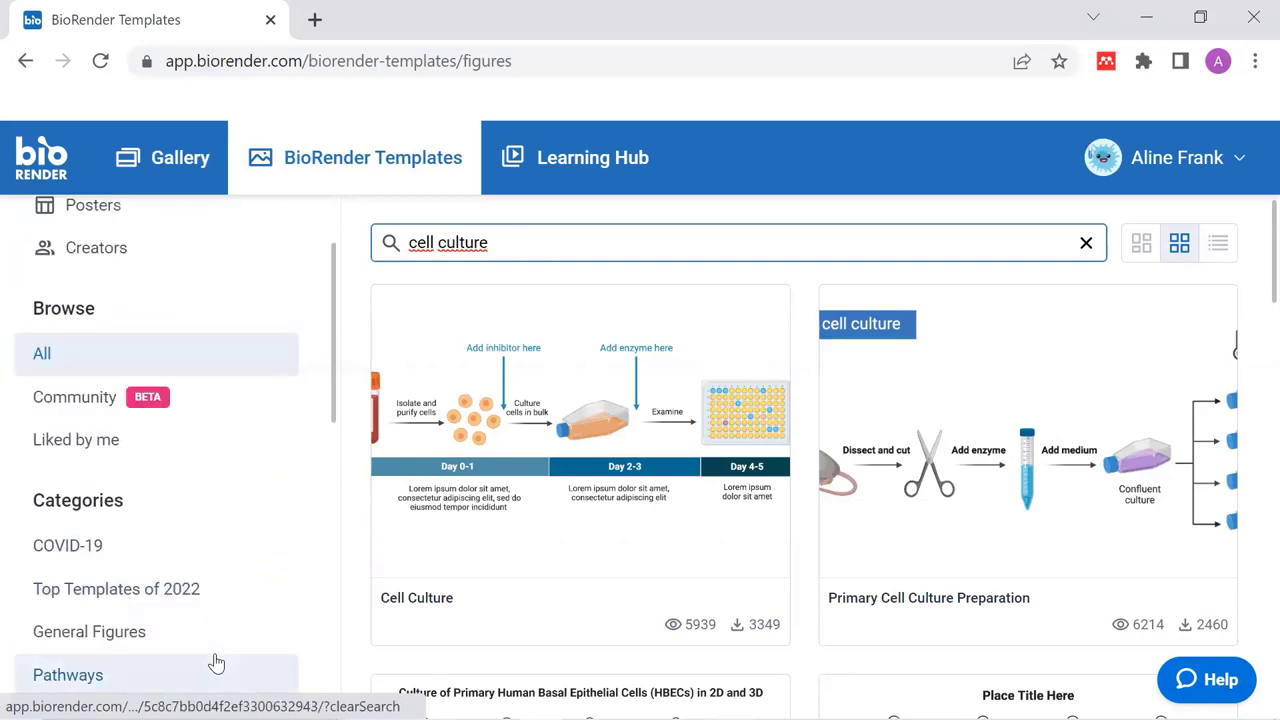
{"action": "scroll", "coordinate": [214, 662], "scroll_direction": "up", "scroll_amount": 1}
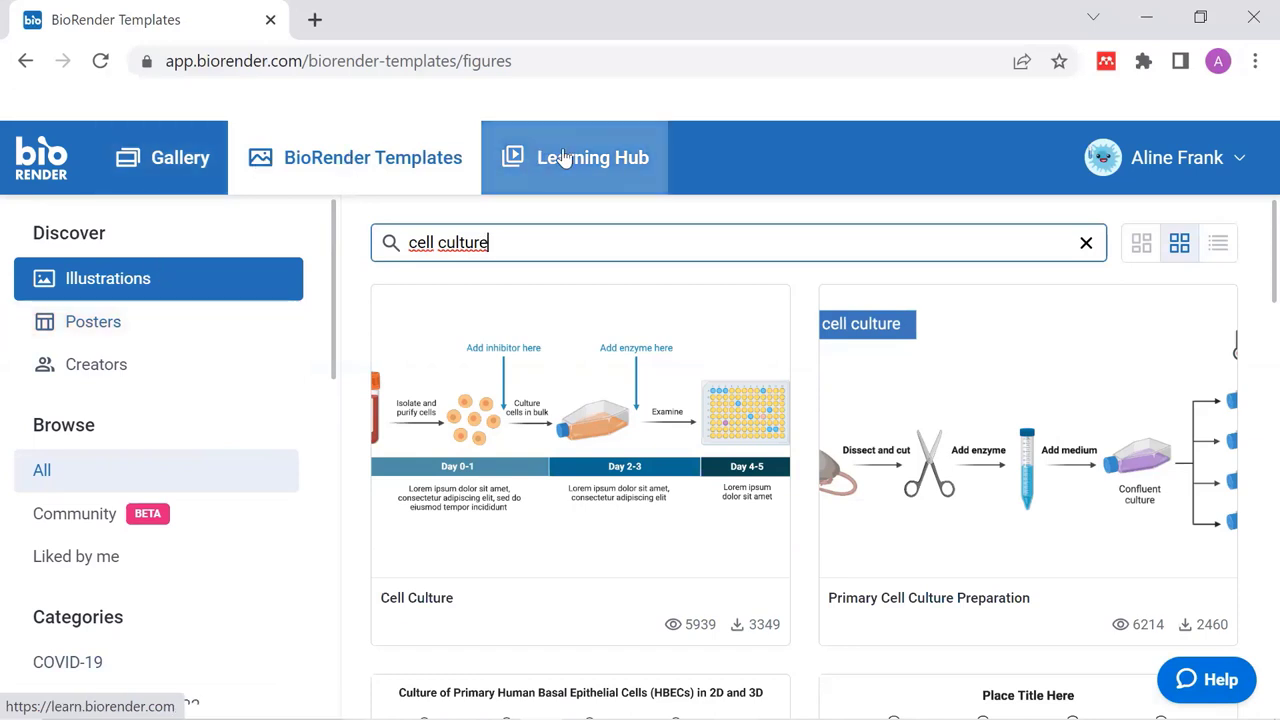
Open the Learning Hub in a new tab, then return to the Gallery in the original tab.
{"action": "left_click", "coordinate": [563, 157]}
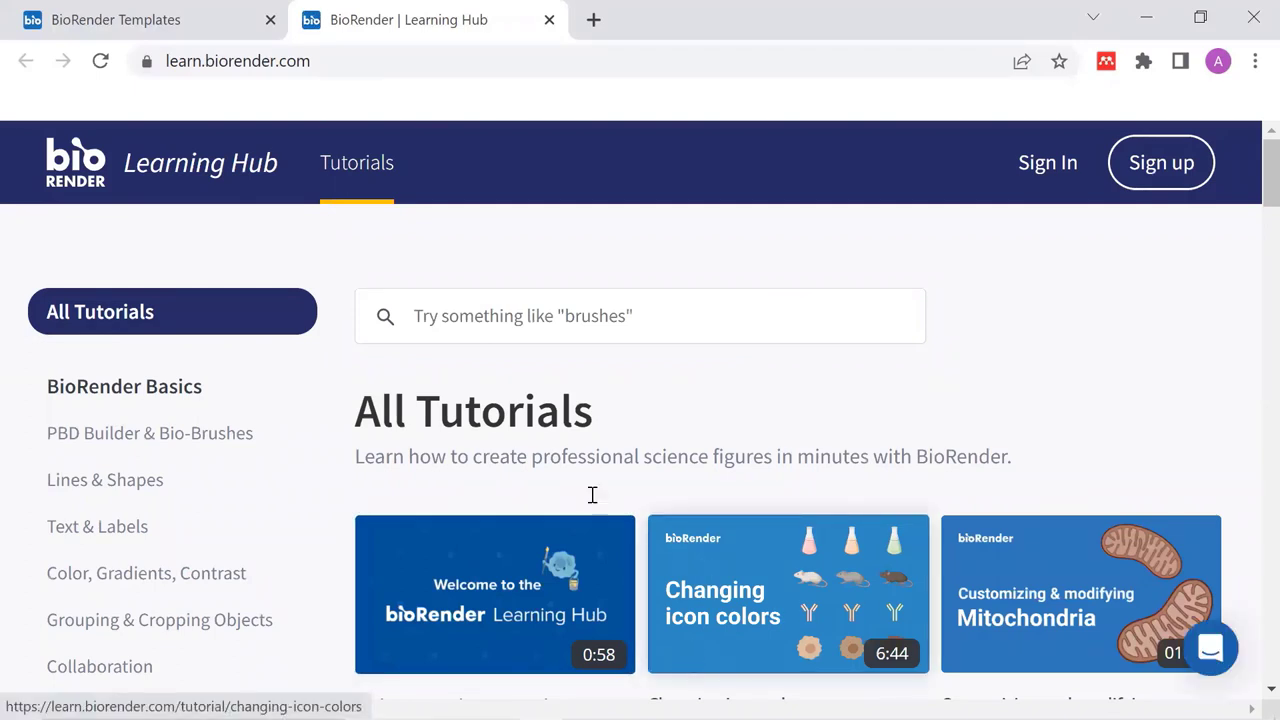
{"action": "left_click", "coordinate": [197, 20]}
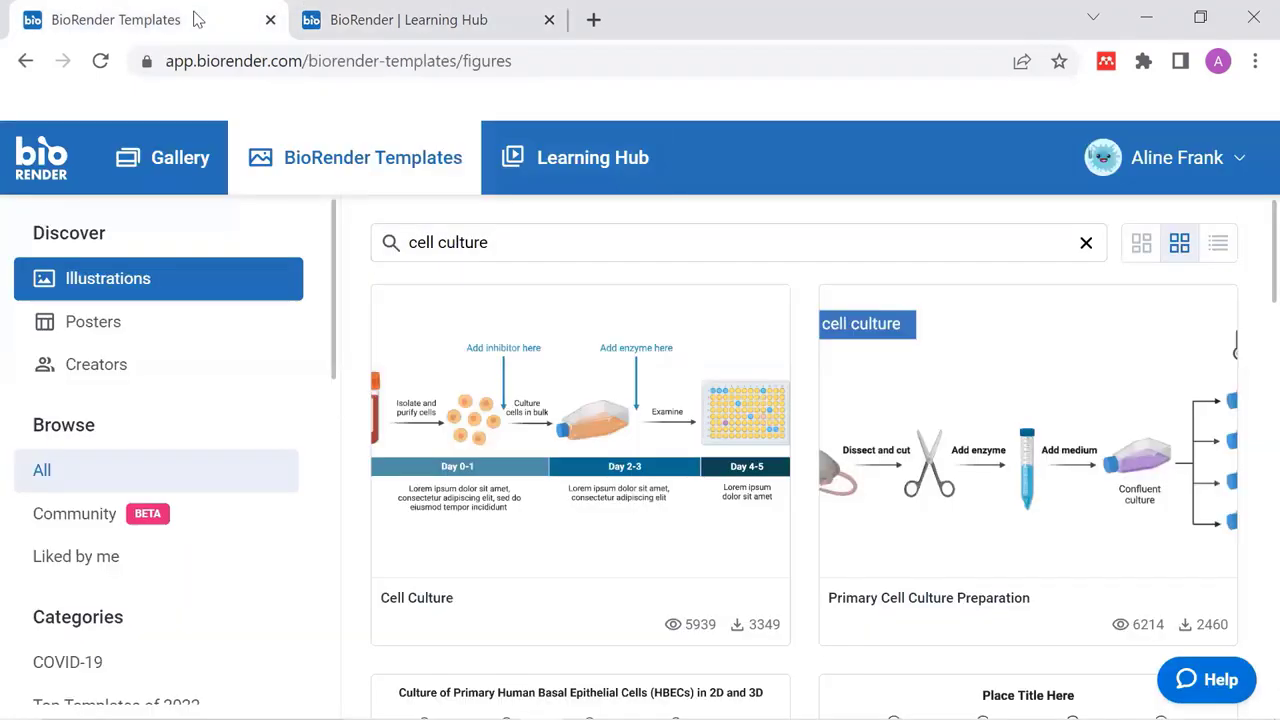
{"action": "left_click", "coordinate": [163, 177]}
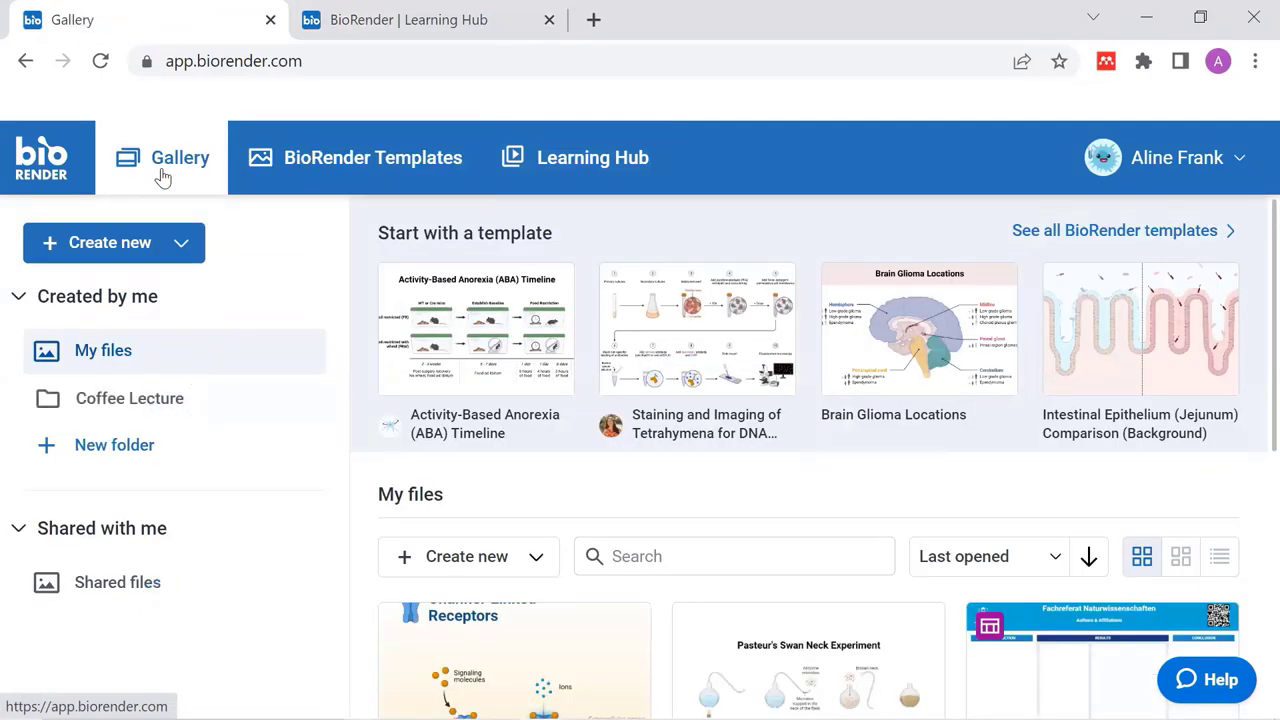
Create a new blank Illustration from the Create new menu.
{"action": "left_click", "coordinate": [121, 248]}
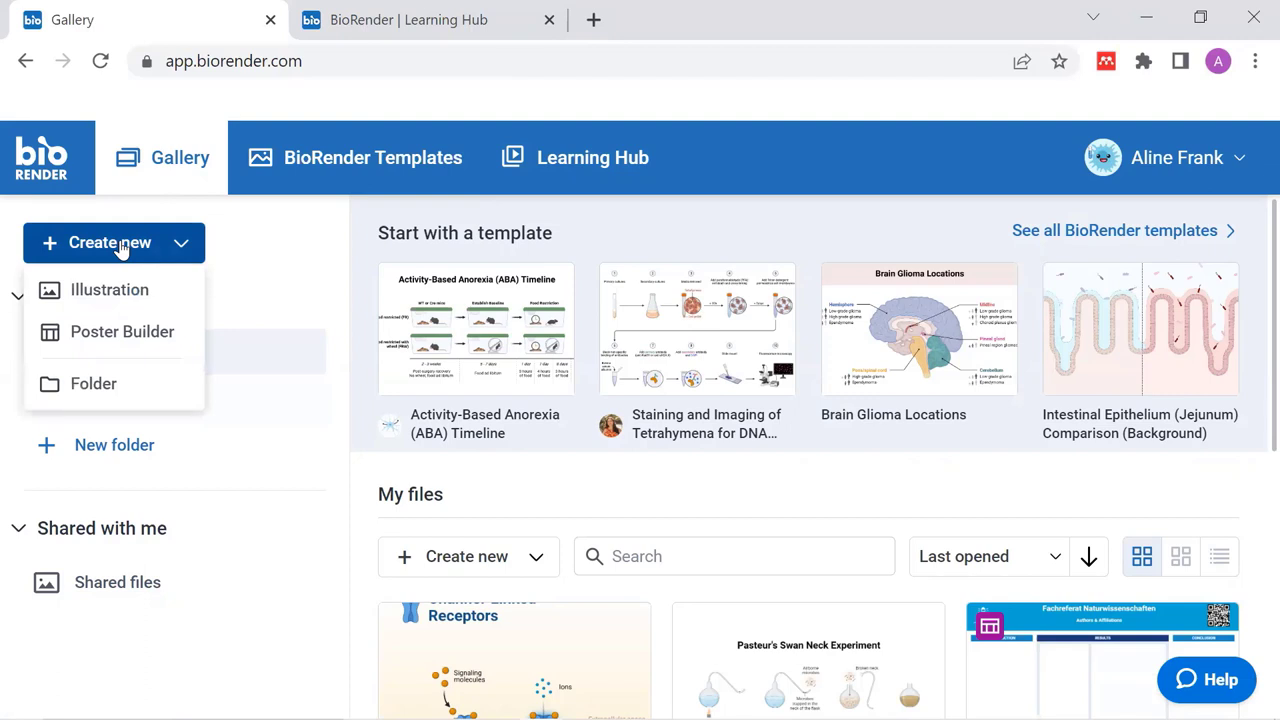
{"action": "left_click", "coordinate": [117, 301]}
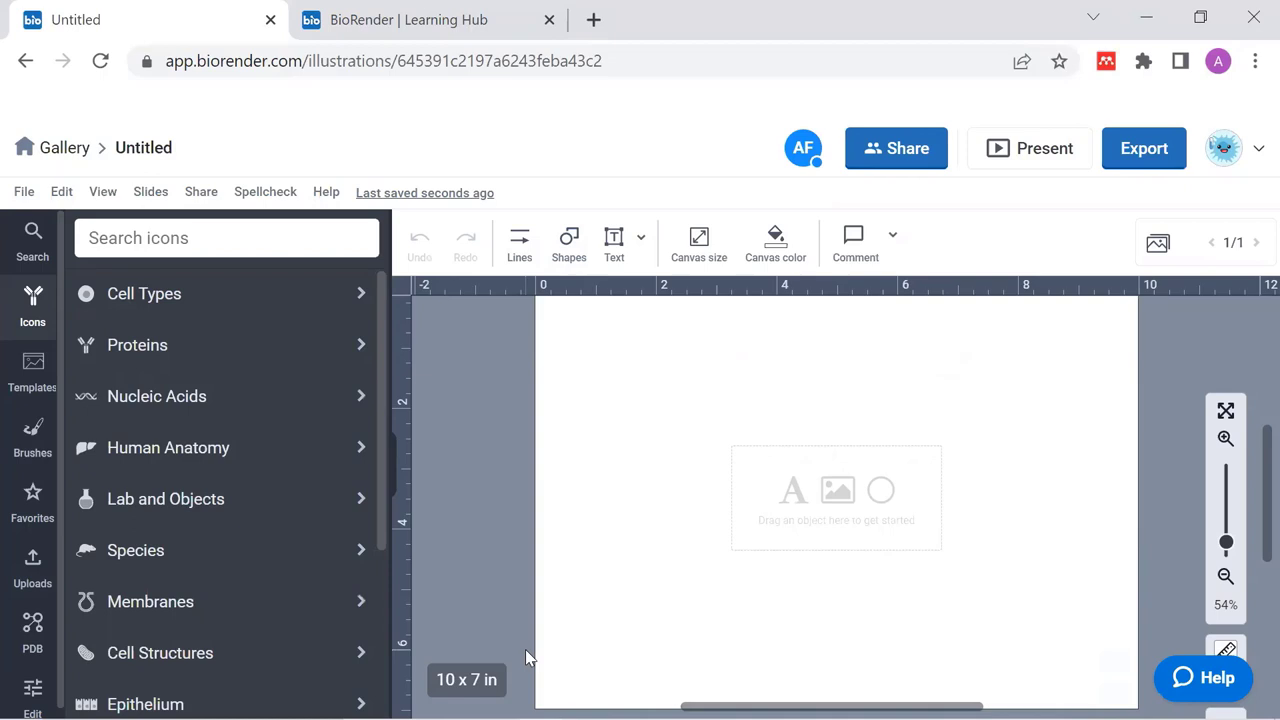
Add a second slide from the slides panel, then hide the panel.
{"action": "left_click", "coordinate": [1158, 246]}
{"action": "left_click", "coordinate": [1174, 532]}
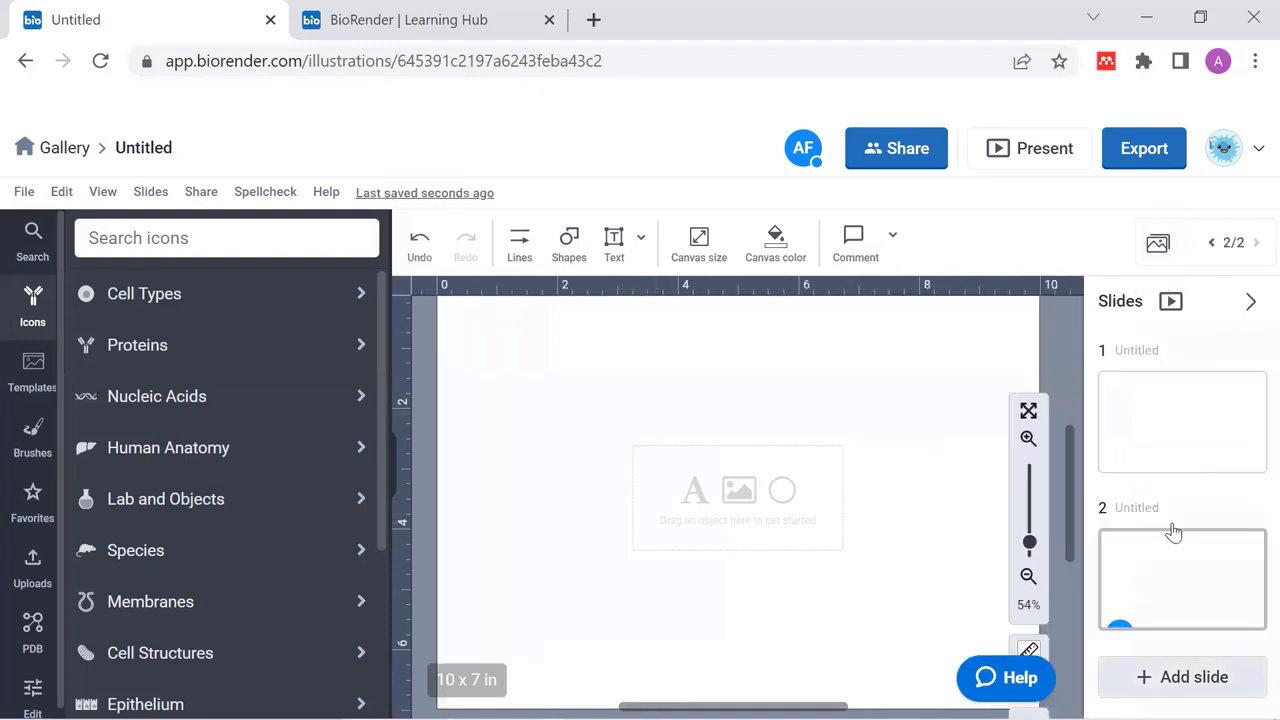
{"action": "left_click", "coordinate": [1158, 262]}
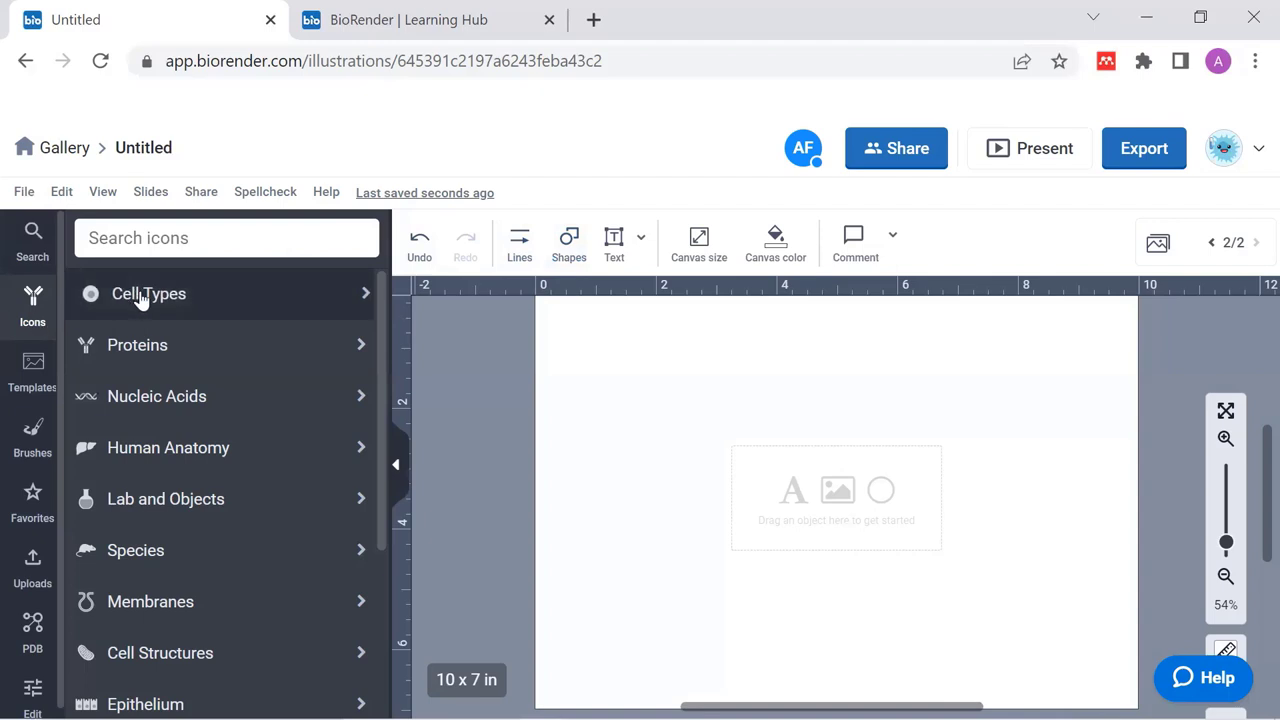
{"action": "left_click", "coordinate": [260, 300]}
{"action": "scroll", "coordinate": [222, 600], "scroll_direction": "down", "scroll_amount": 2}
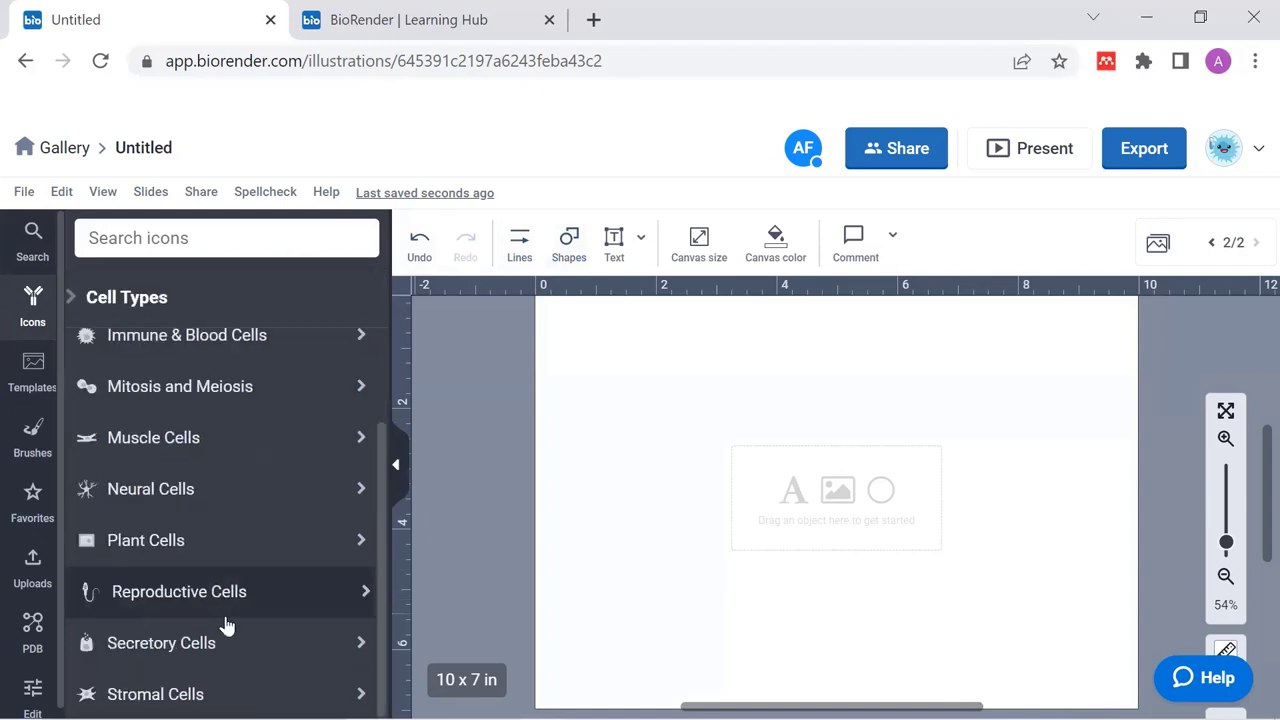
{"action": "scroll", "coordinate": [149, 380], "scroll_direction": "up", "scroll_amount": 3}
{"action": "left_click", "coordinate": [140, 300]}
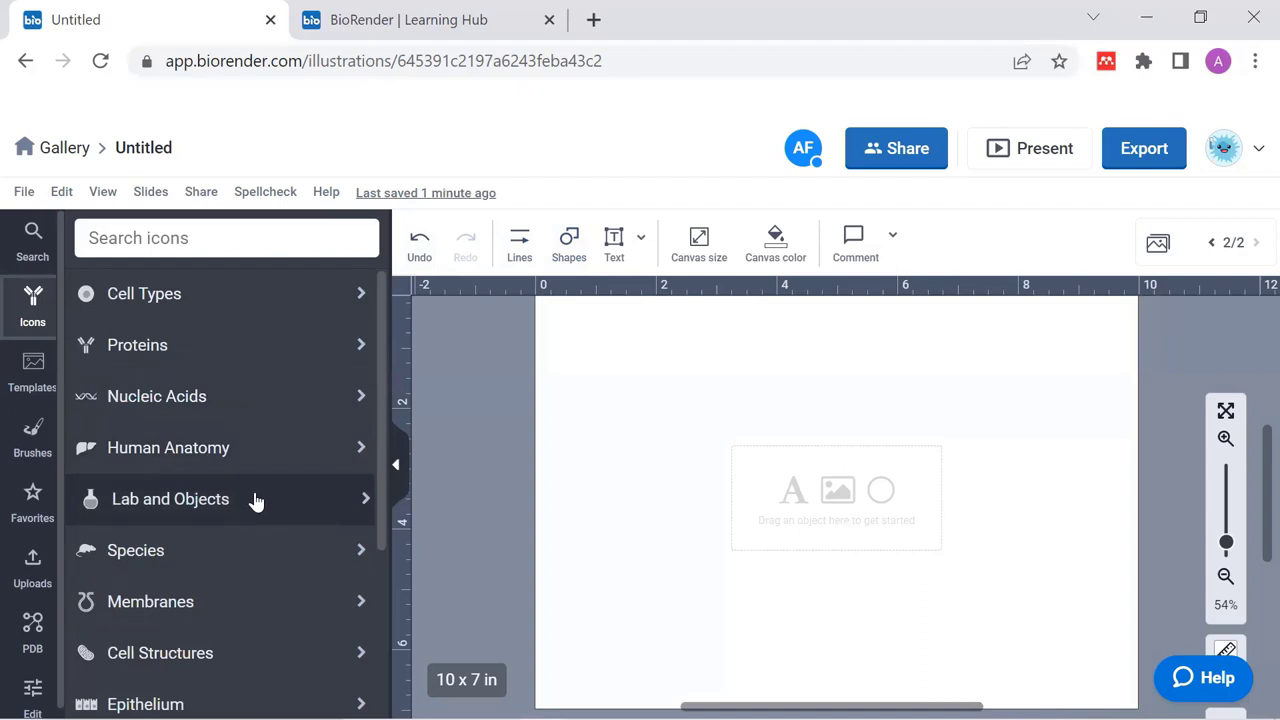
{"action": "scroll", "coordinate": [266, 571], "scroll_direction": "down", "scroll_amount": 2}
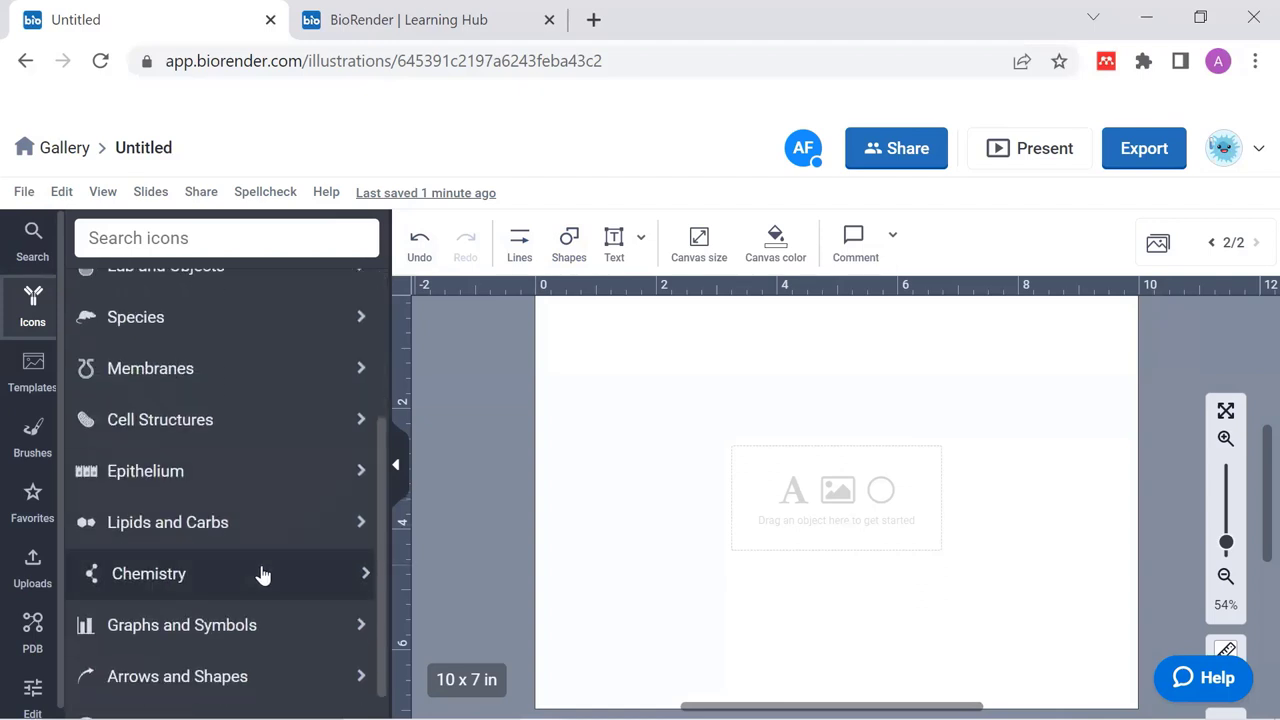
{"action": "scroll", "coordinate": [263, 574], "scroll_direction": "down", "scroll_amount": 1}
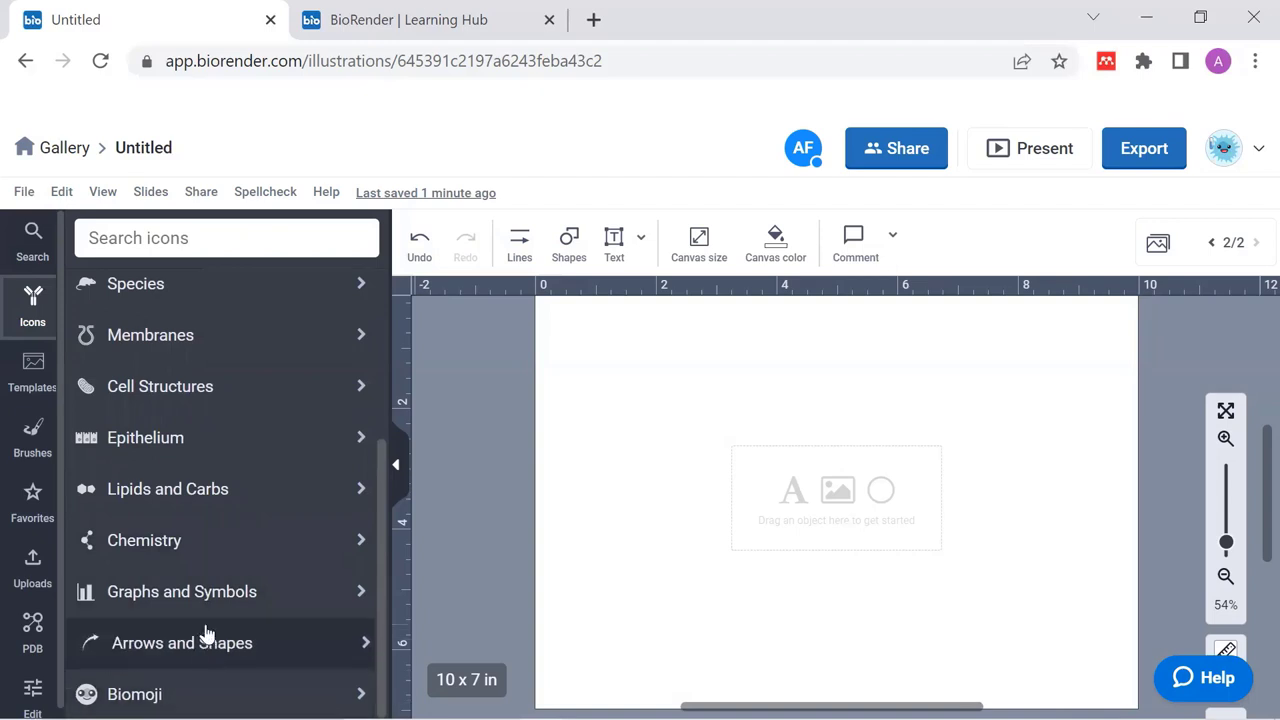
{"action": "scroll", "coordinate": [205, 632], "scroll_direction": "up", "scroll_amount": 3}
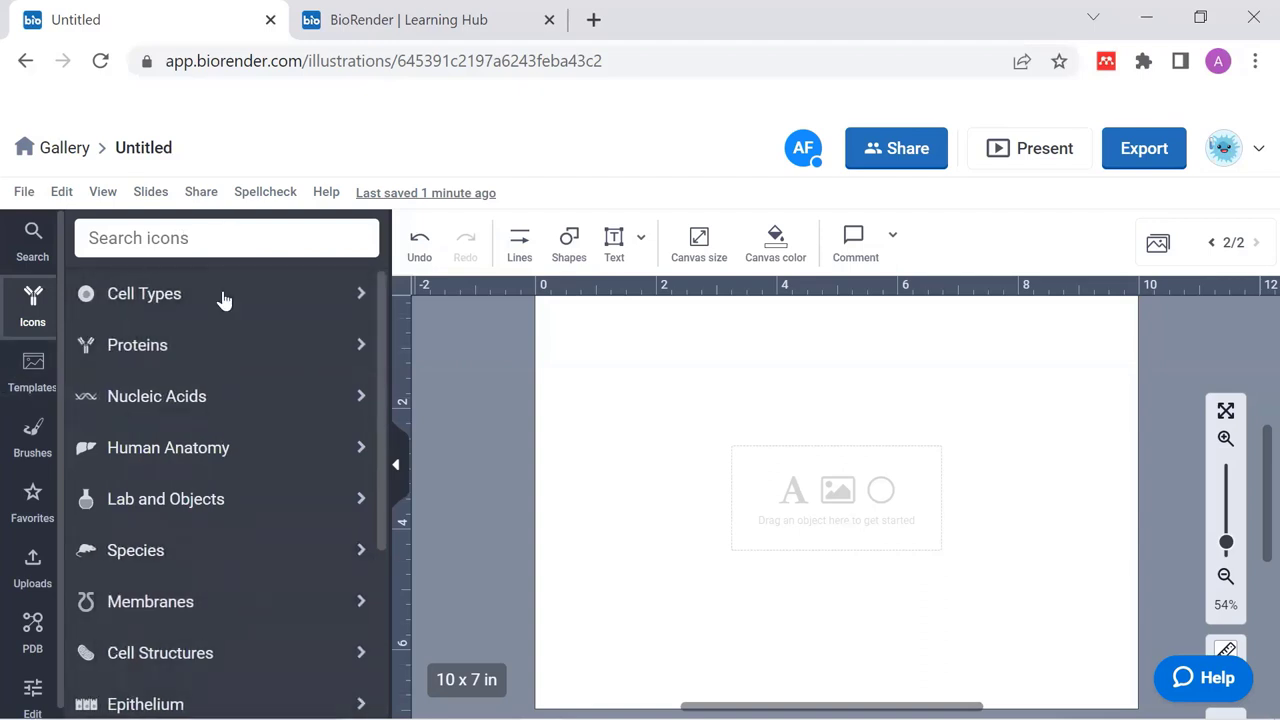
{"action": "left_click", "coordinate": [20, 393]}
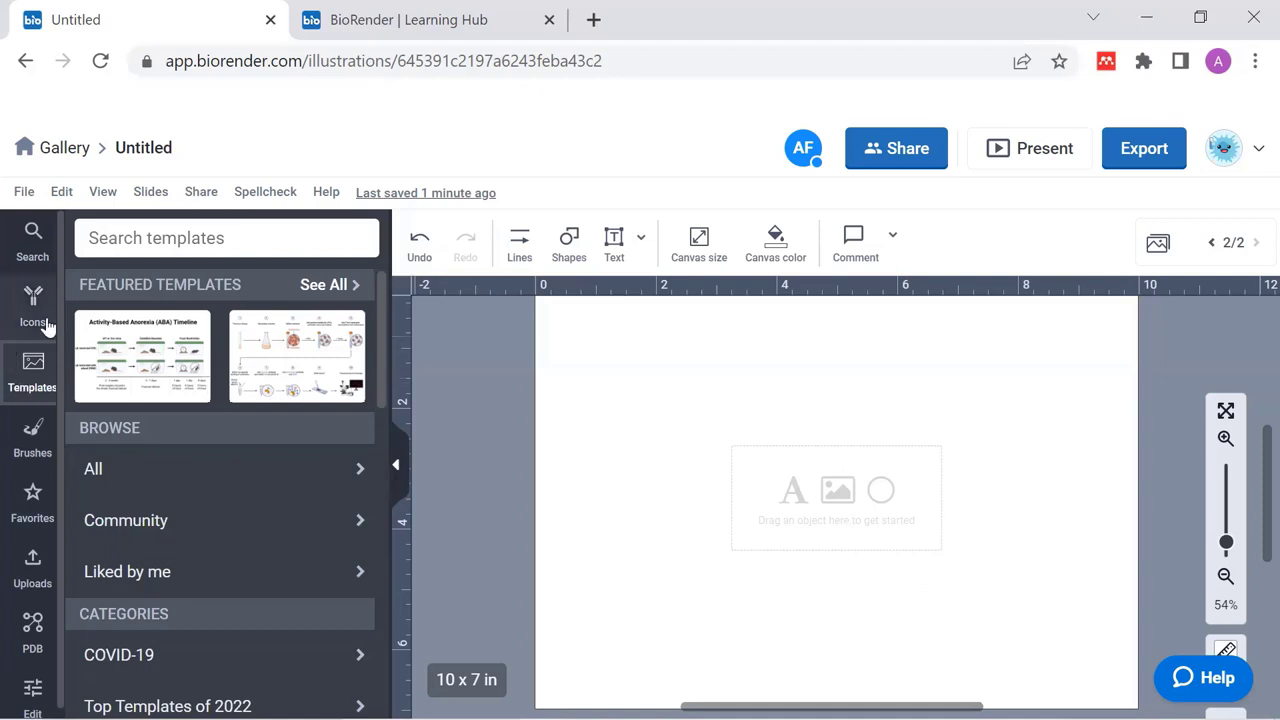
{"action": "scroll", "coordinate": [169, 628], "scroll_direction": "down", "scroll_amount": 5}
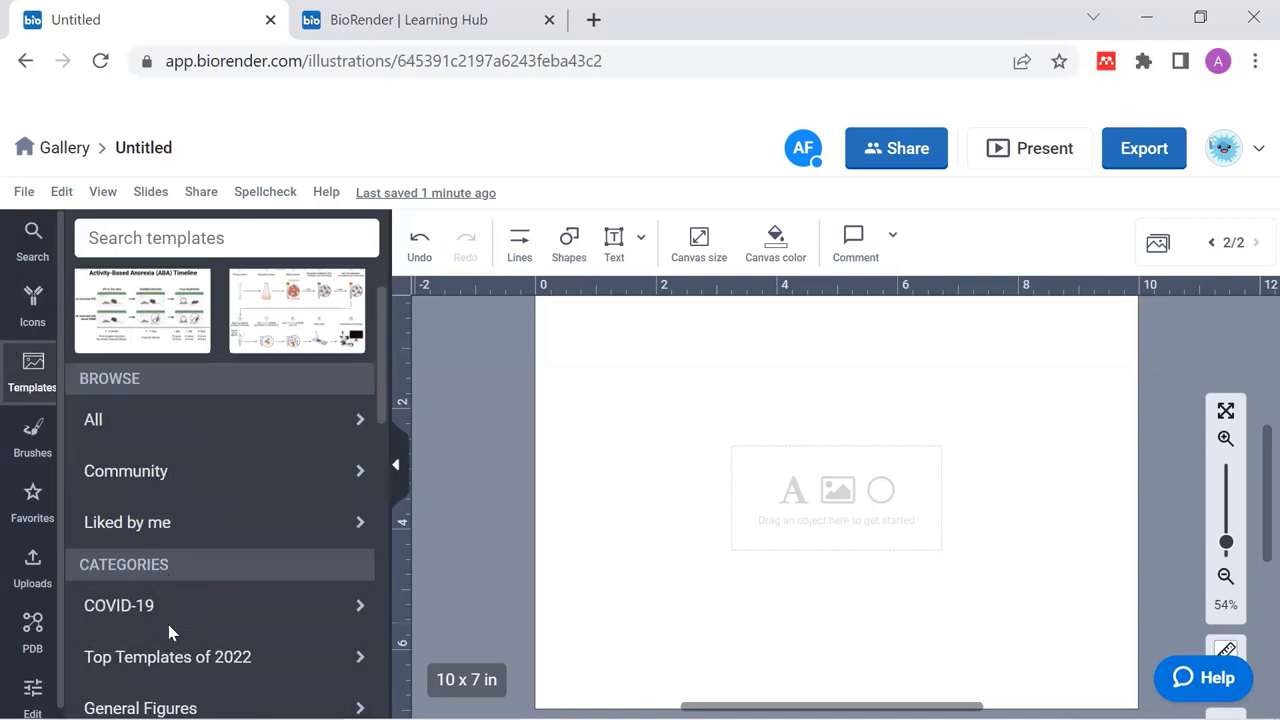
{"action": "scroll", "coordinate": [171, 654], "scroll_direction": "up", "scroll_amount": 5}
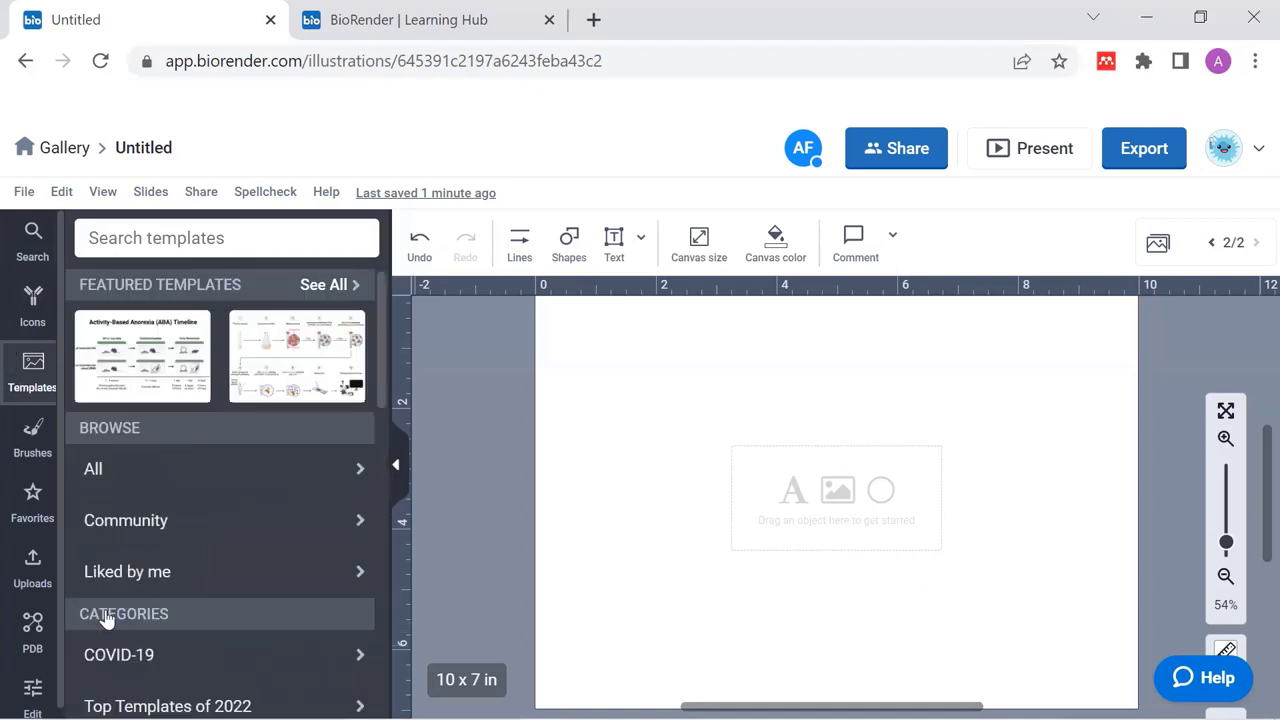
{"action": "left_click", "coordinate": [24, 442]}
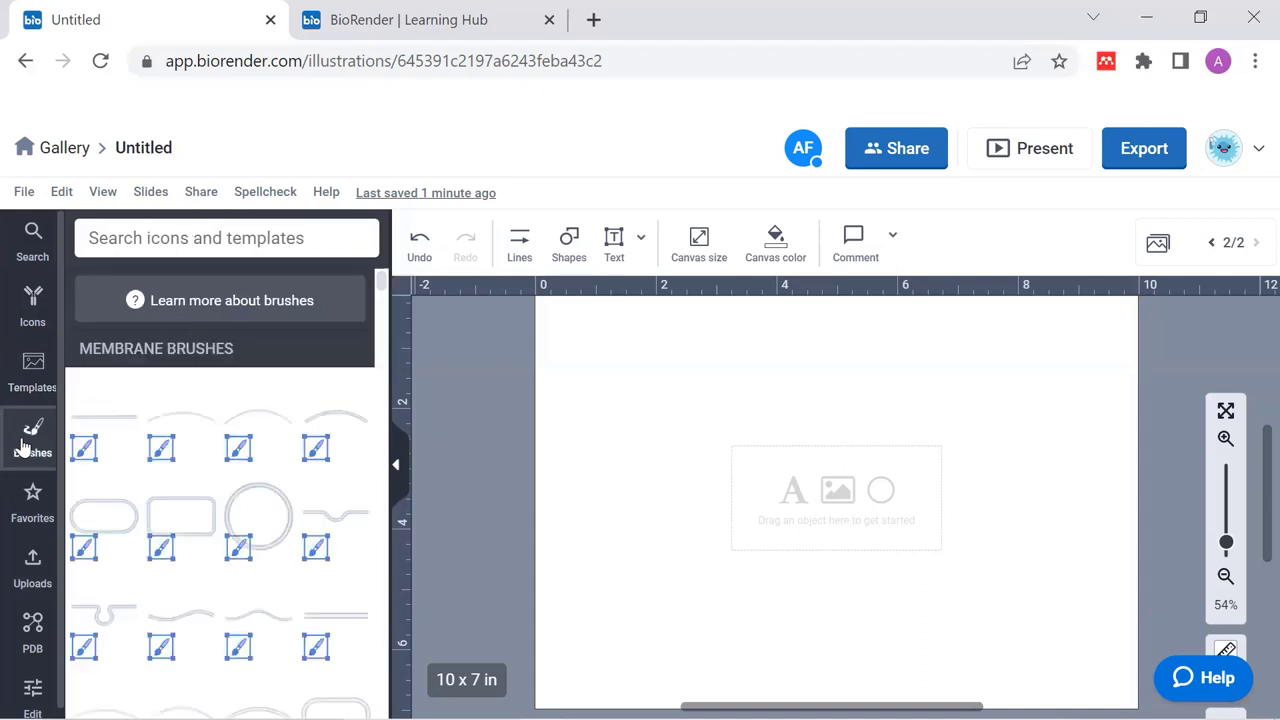
{"action": "left_click", "coordinate": [17, 510]}
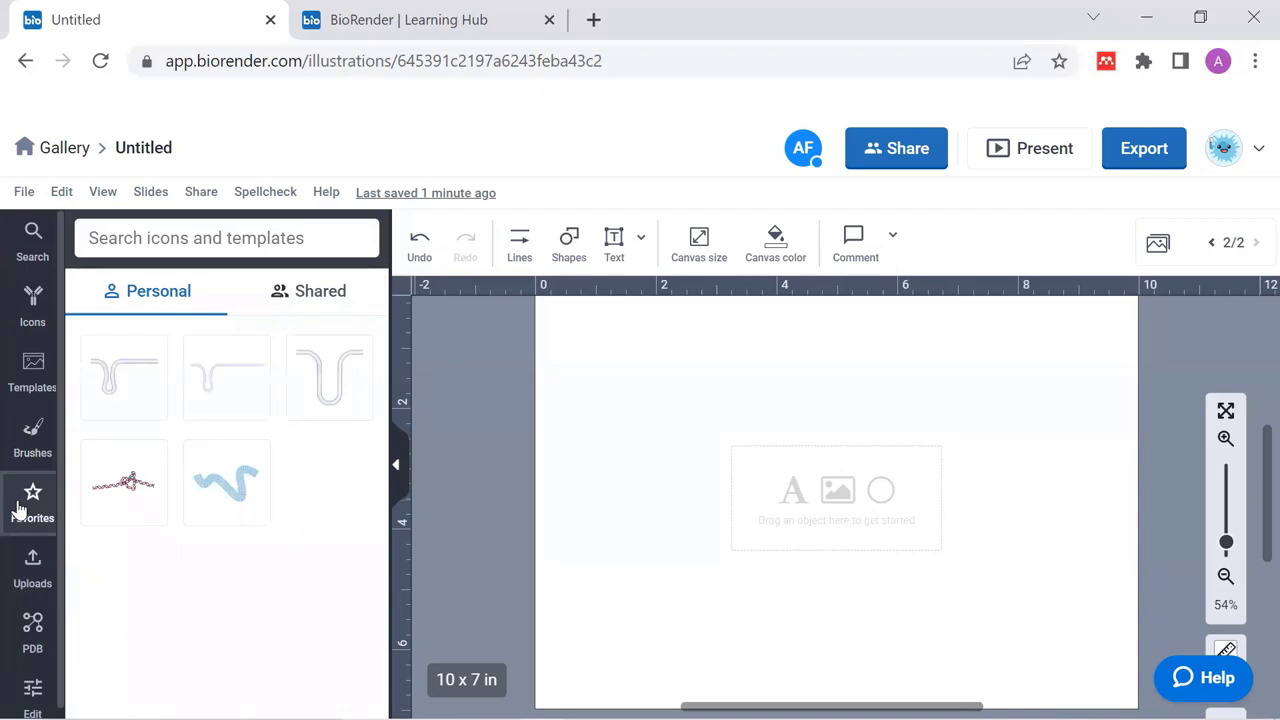
{"action": "left_click", "coordinate": [20, 570]}
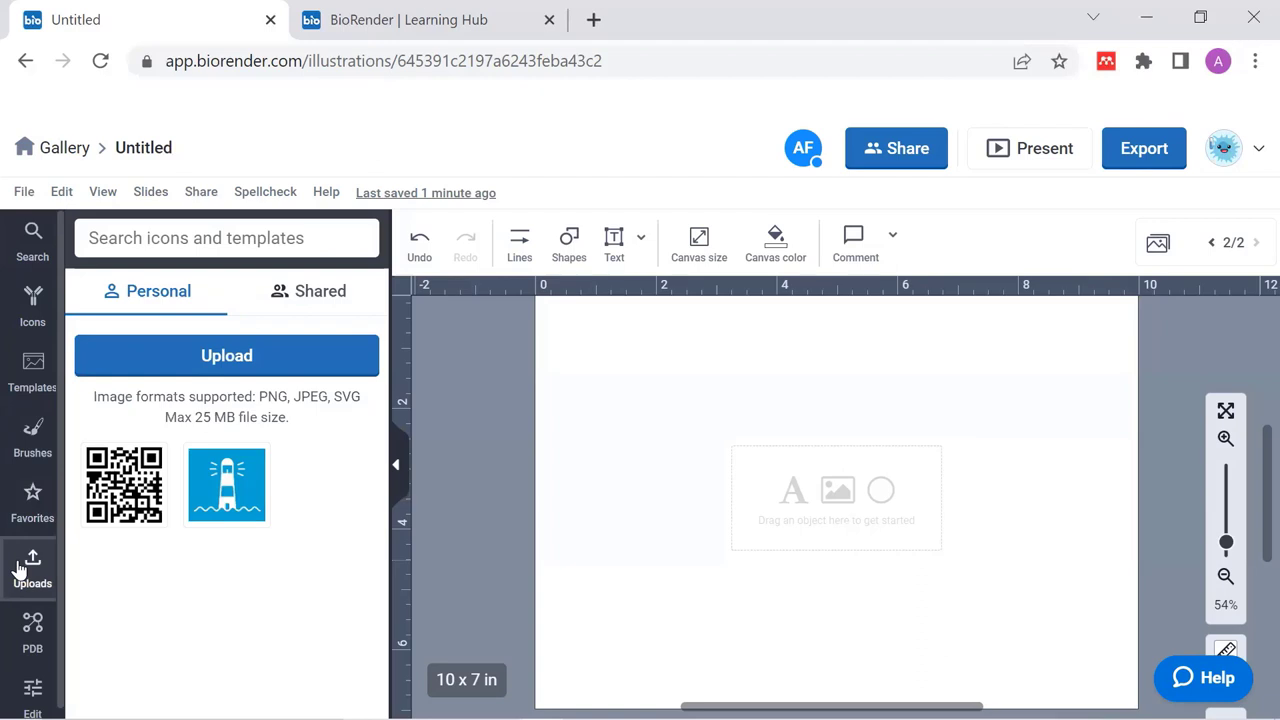
{"action": "left_click", "coordinate": [27, 633]}
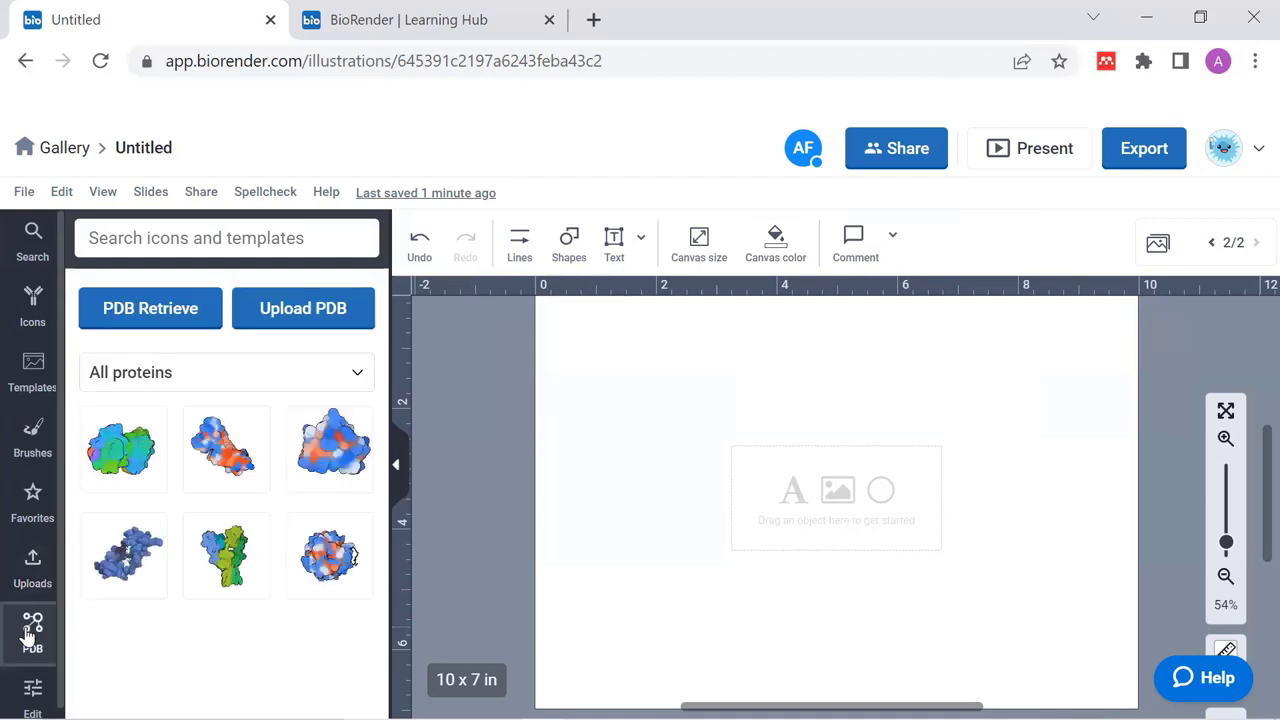
{"action": "left_click", "coordinate": [32, 302]}
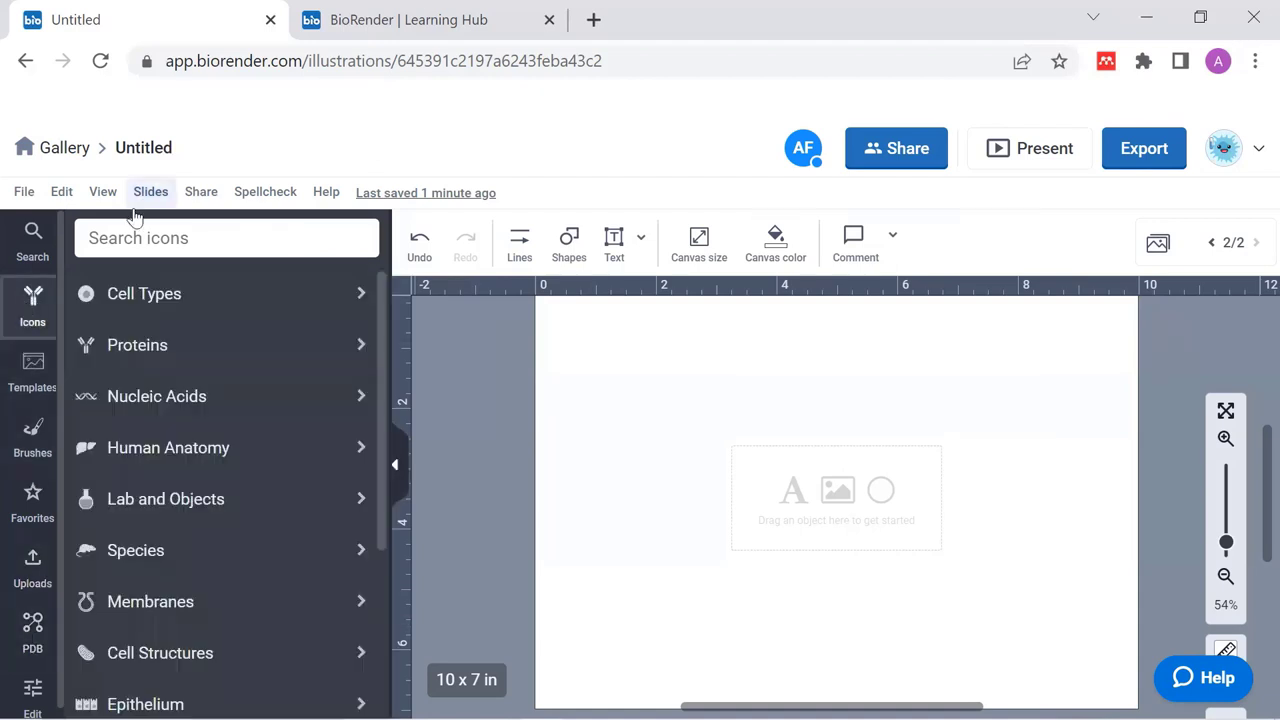
{"action": "left_click", "coordinate": [127, 237]}
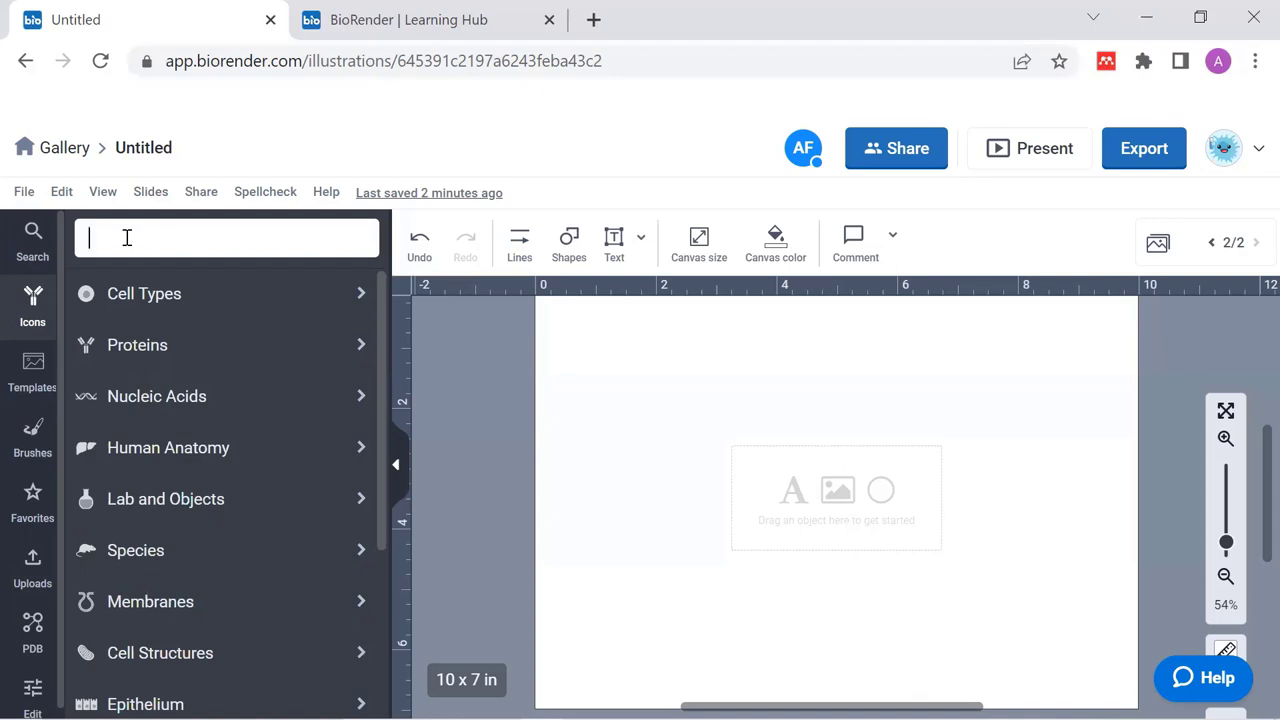
Search "zebrafish" and place a striped zebrafish with a leopard zebrafish below it.
{"action": "type", "text": "zeb"}
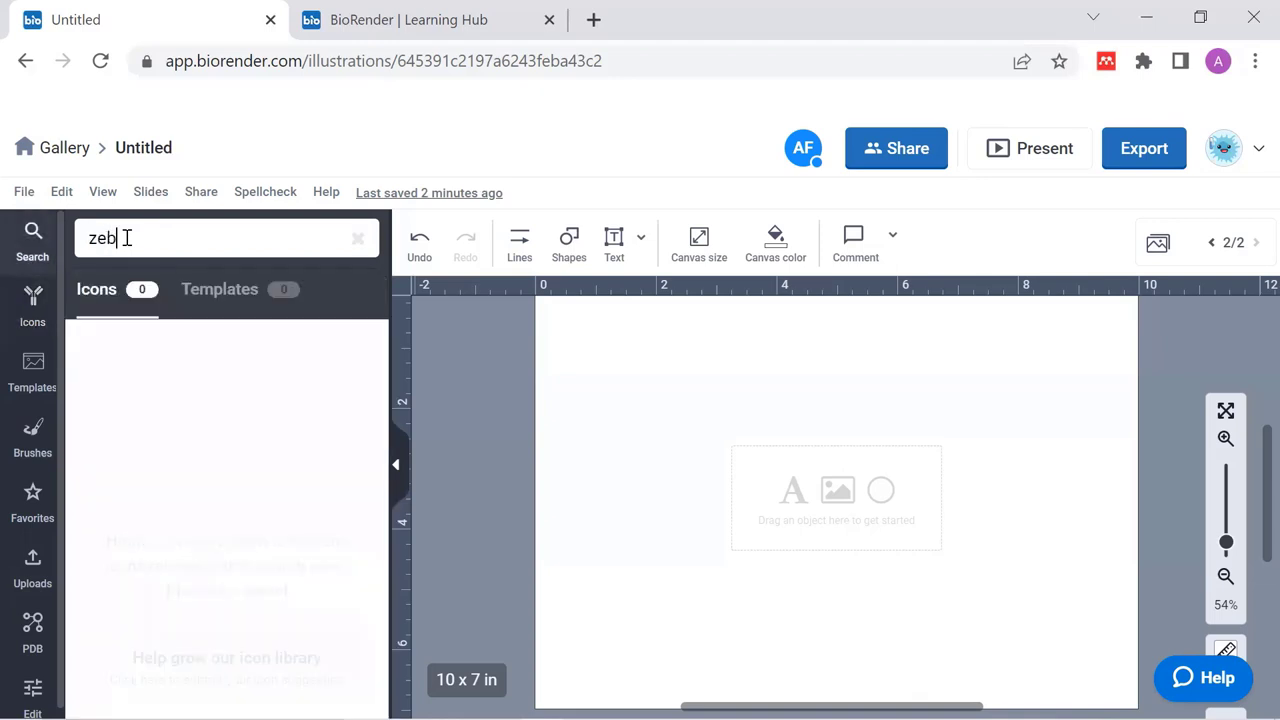
{"action": "type", "text": "rafish"}
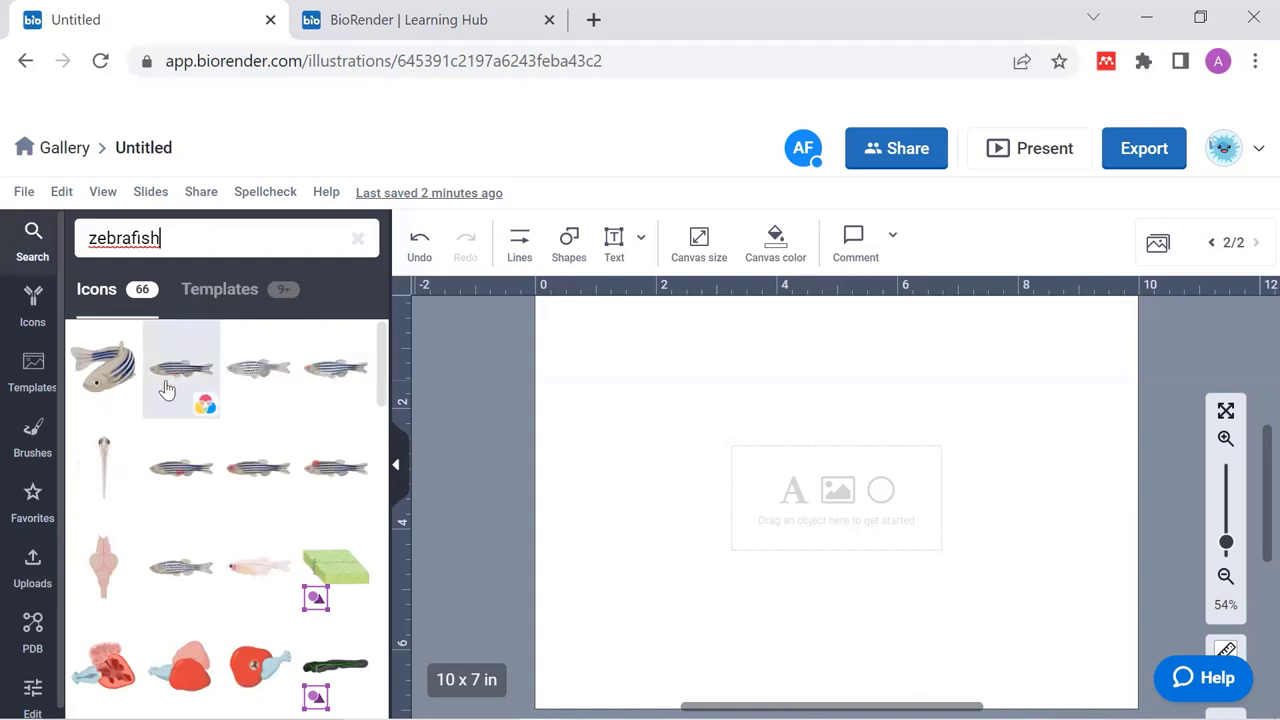
{"action": "mouse_move", "coordinate": [168, 382]}
{"action": "left_click_drag", "start_coordinate": [175, 376], "coordinate": [866, 480]}
{"action": "left_click_drag", "start_coordinate": [294, 401], "coordinate": [879, 596]}
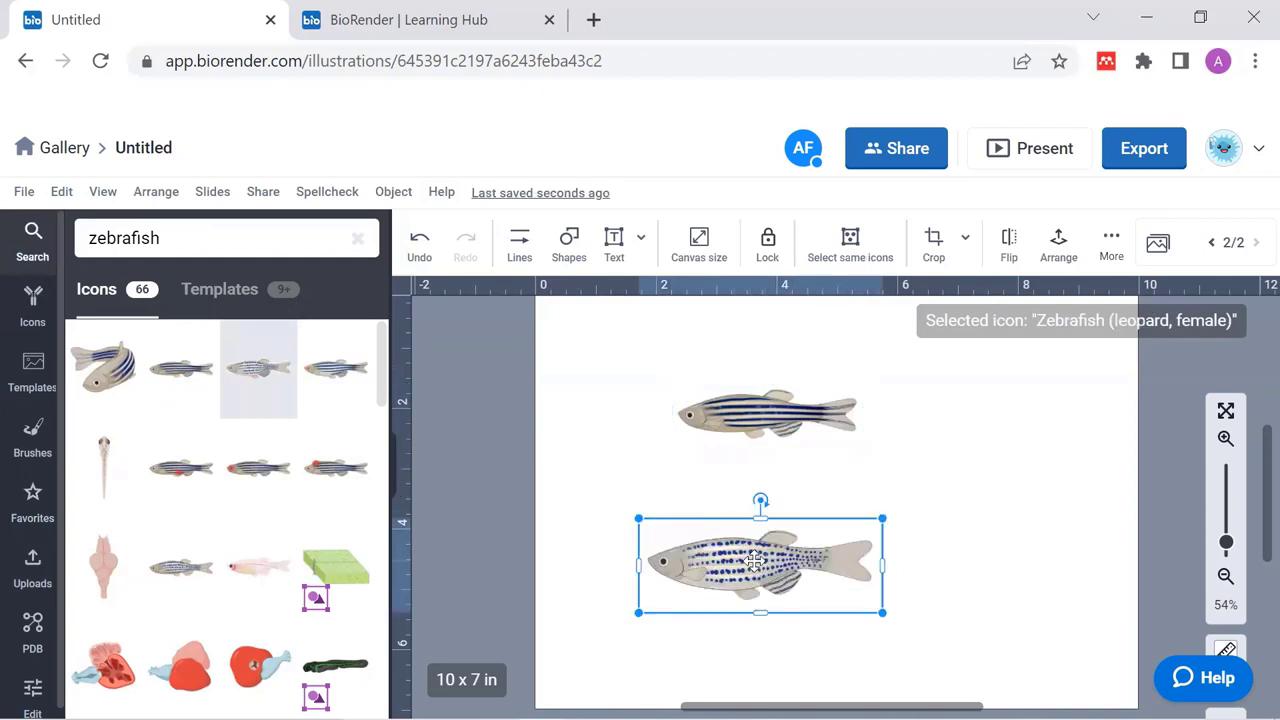
{"action": "left_click_drag", "start_coordinate": [762, 556], "coordinate": [854, 512]}
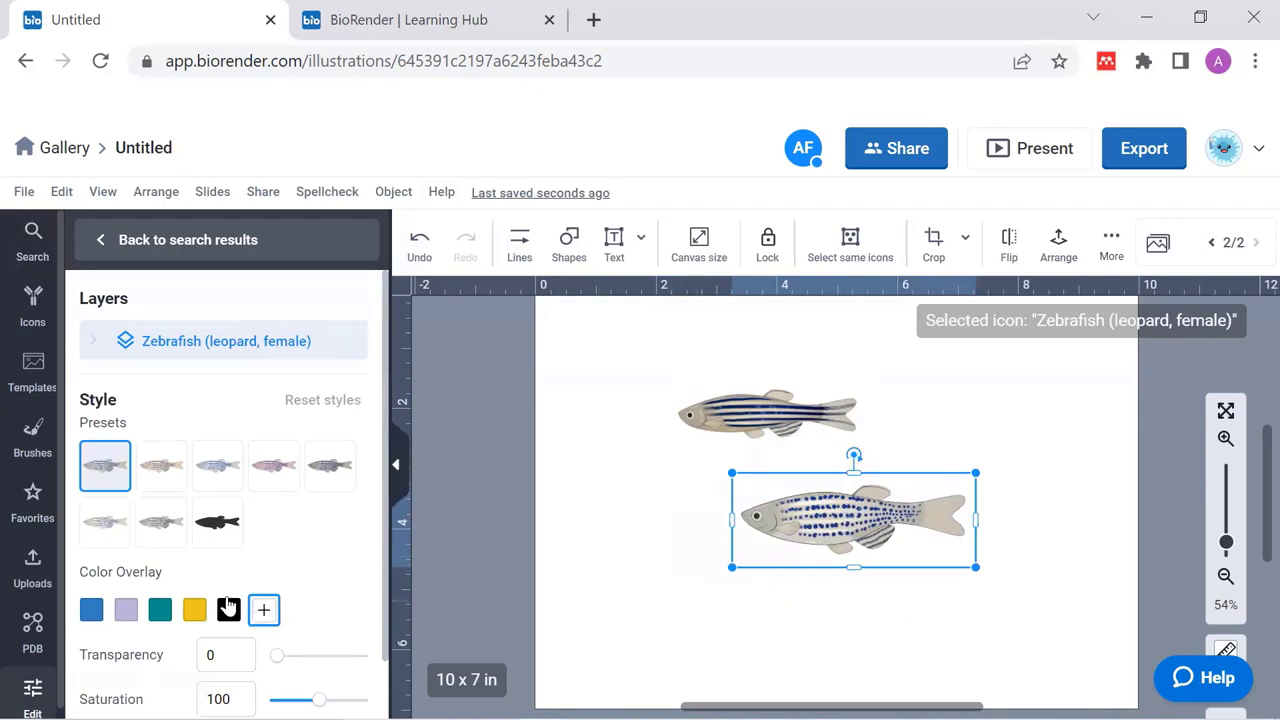
Apply the grey-spotted Style preset to the leopard zebrafish, trying yellow and blue tints.
{"action": "left_click", "coordinate": [170, 523]}
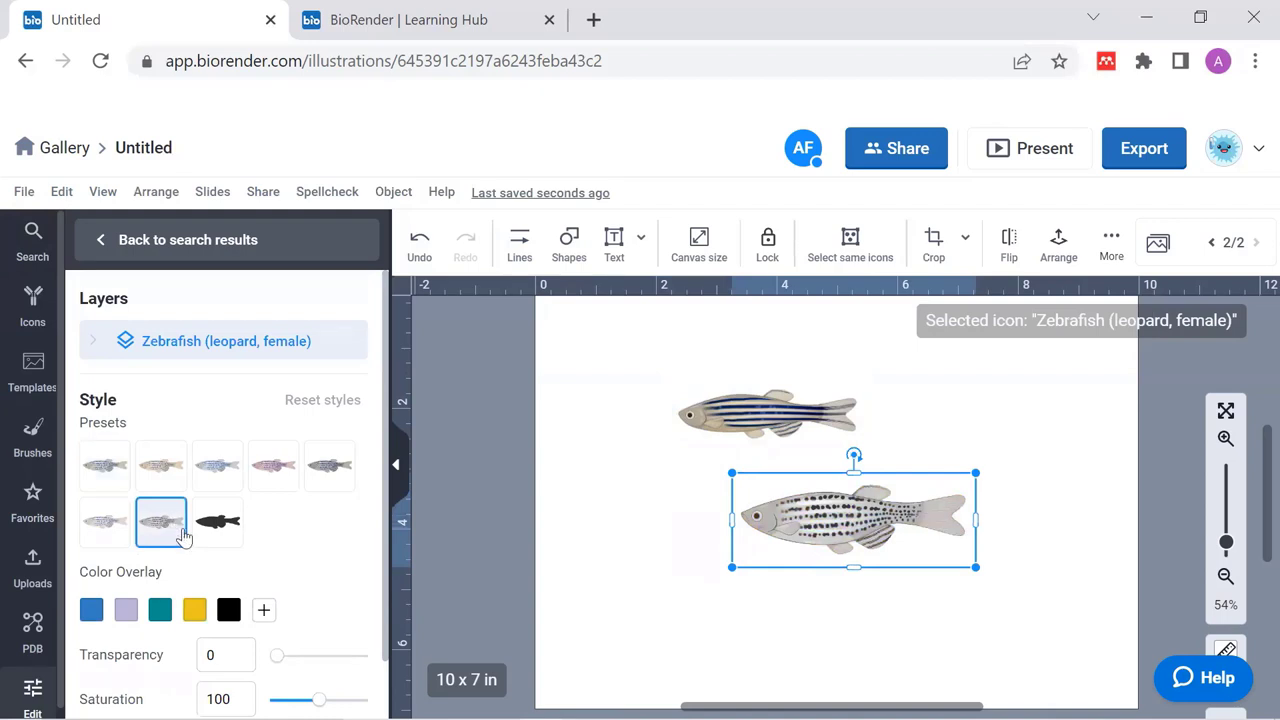
{"action": "scroll", "coordinate": [190, 553], "scroll_direction": "down", "scroll_amount": 1}
{"action": "left_click", "coordinate": [194, 545]}
{"action": "left_click", "coordinate": [86, 542]}
{"action": "left_click", "coordinate": [195, 541]}
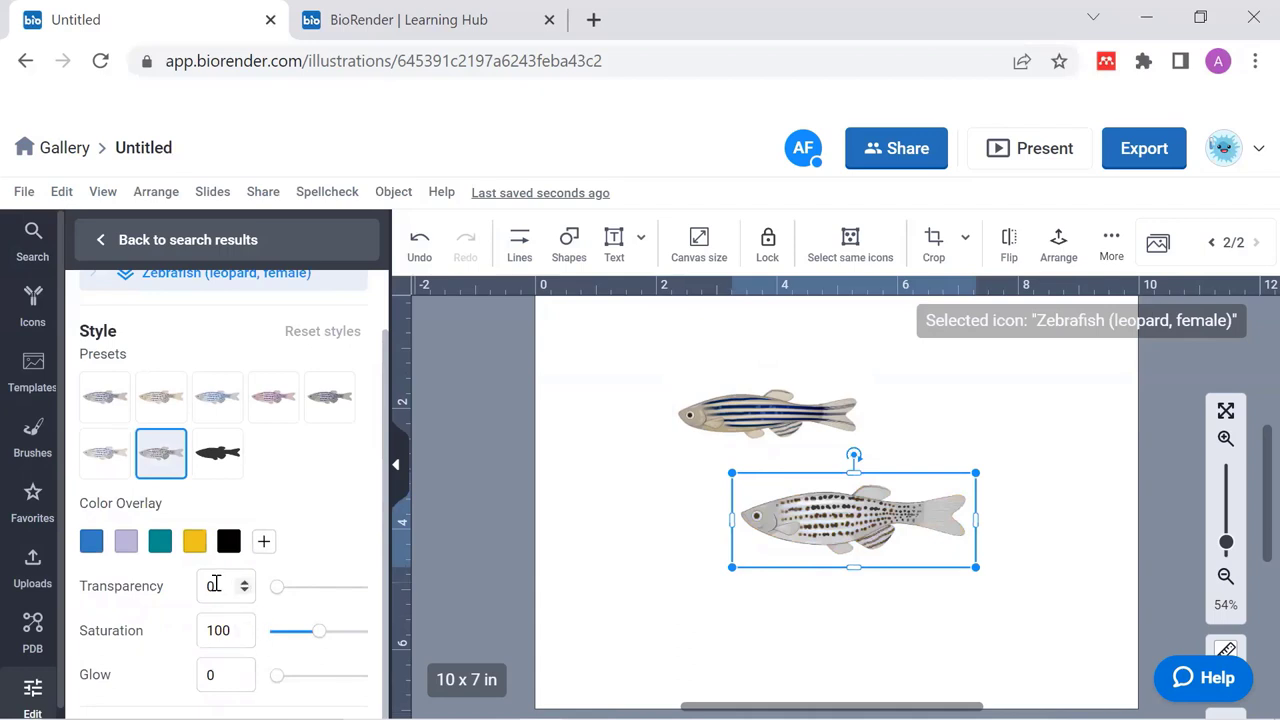
{"action": "scroll", "coordinate": [232, 541], "scroll_direction": "up", "scroll_amount": 1}
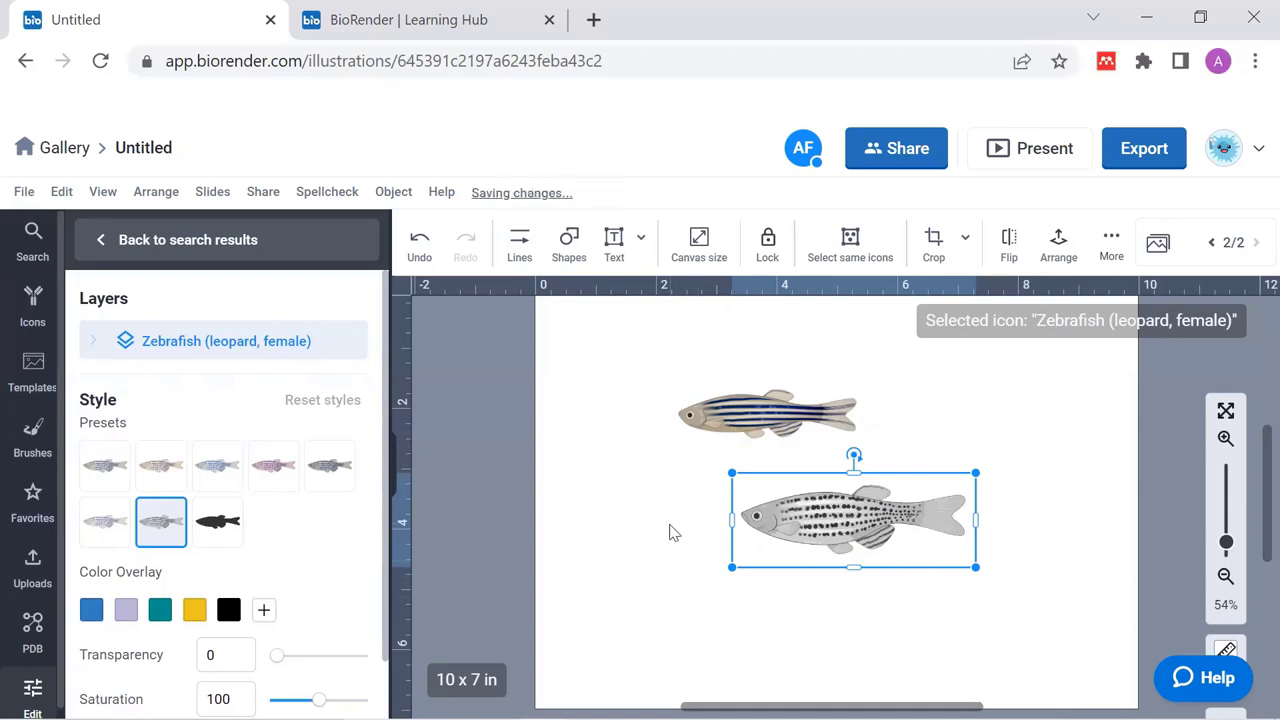
Place an enlarged zebrafish heart cross-section below the fish and move the leopard fish upper right.
{"action": "left_click", "coordinate": [670, 533]}
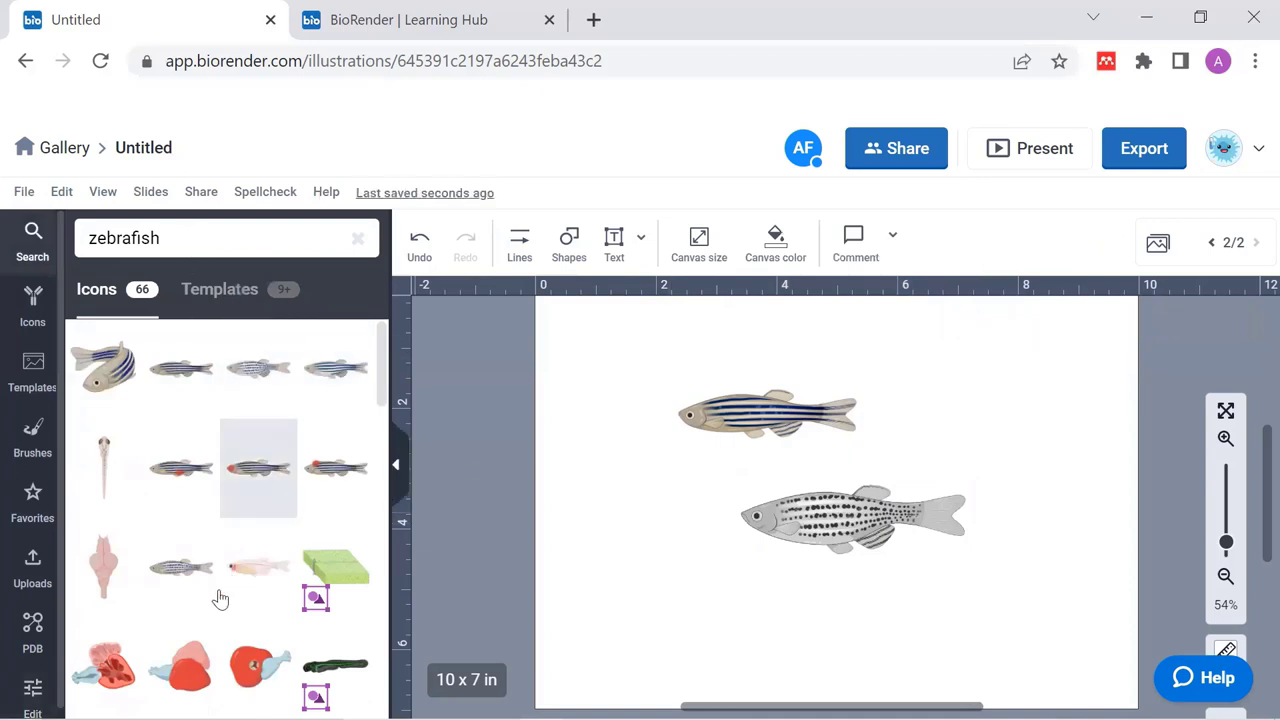
{"action": "mouse_move", "coordinate": [110, 675]}
{"action": "left_click_drag", "start_coordinate": [110, 675], "coordinate": [669, 591]}
{"action": "left_click_drag", "start_coordinate": [808, 516], "coordinate": [965, 408]}
{"action": "left_click_drag", "start_coordinate": [687, 573], "coordinate": [777, 527]}
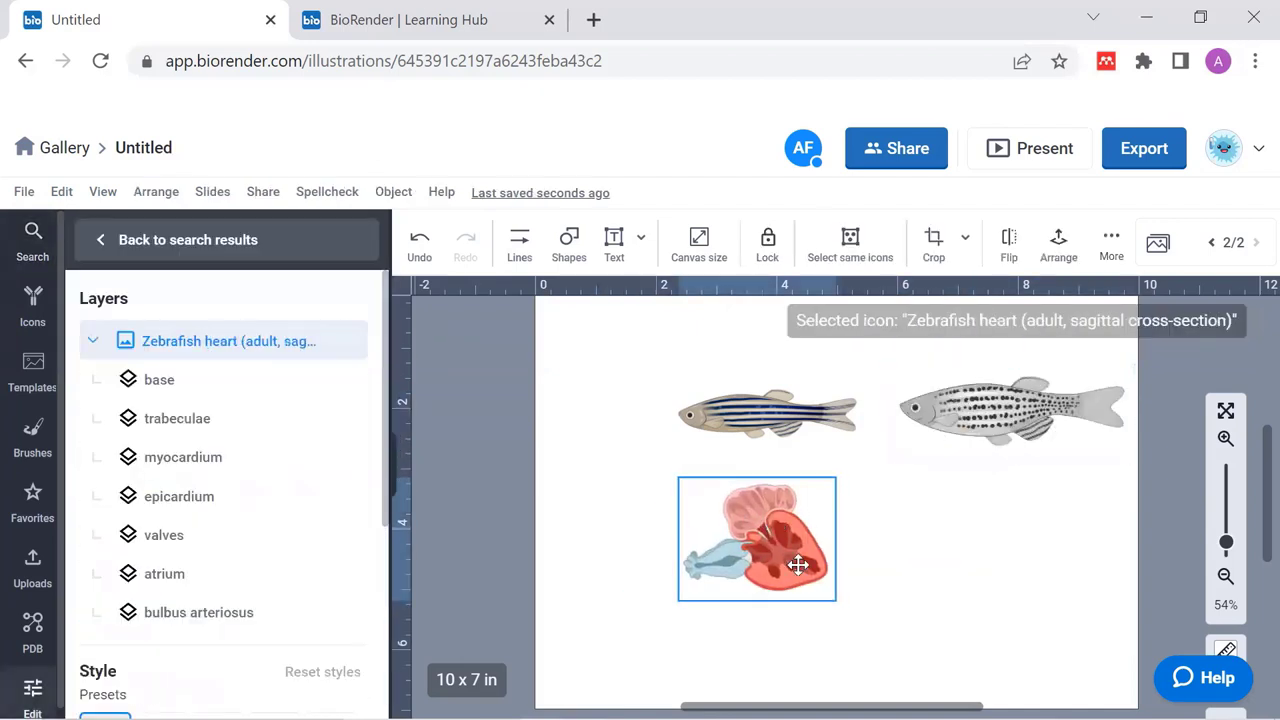
{"action": "left_click_drag", "start_coordinate": [843, 603], "coordinate": [942, 641]}
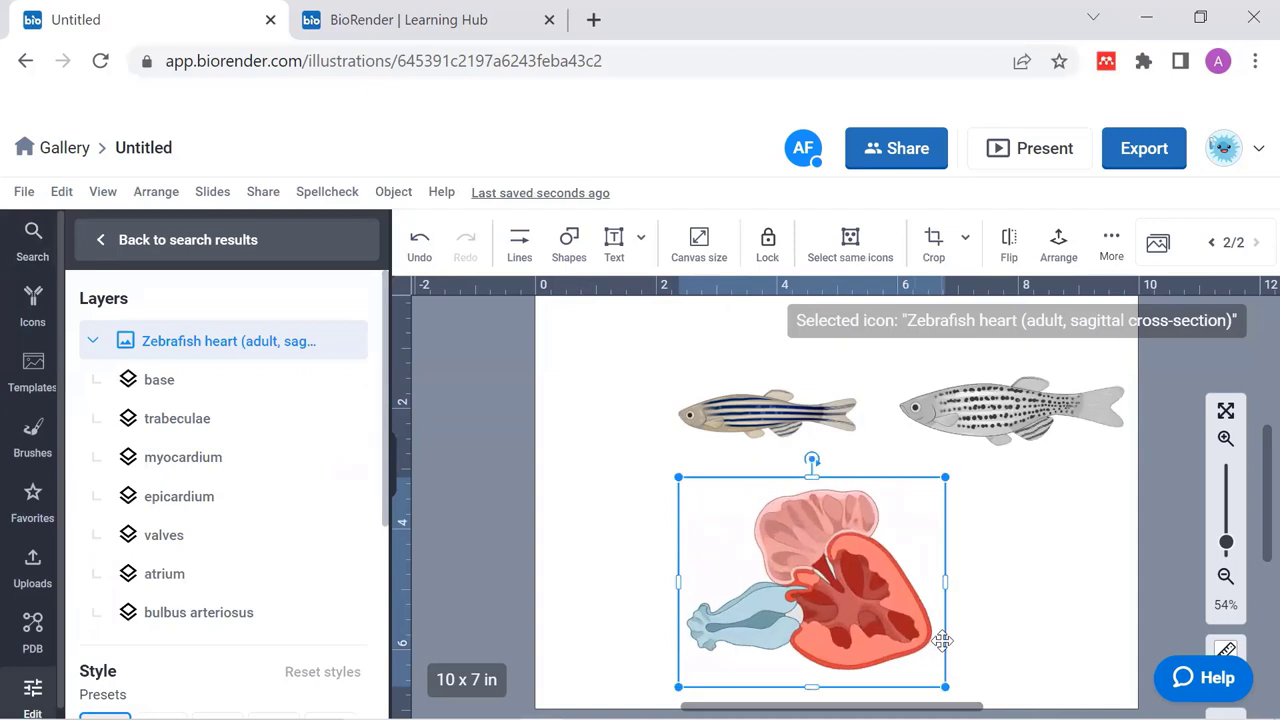
Tint the heart's atrium yellow (#E9C61D) with the Color Overlay swatch.
{"action": "scroll", "coordinate": [489, 660], "scroll_direction": "up", "scroll_amount": 2}
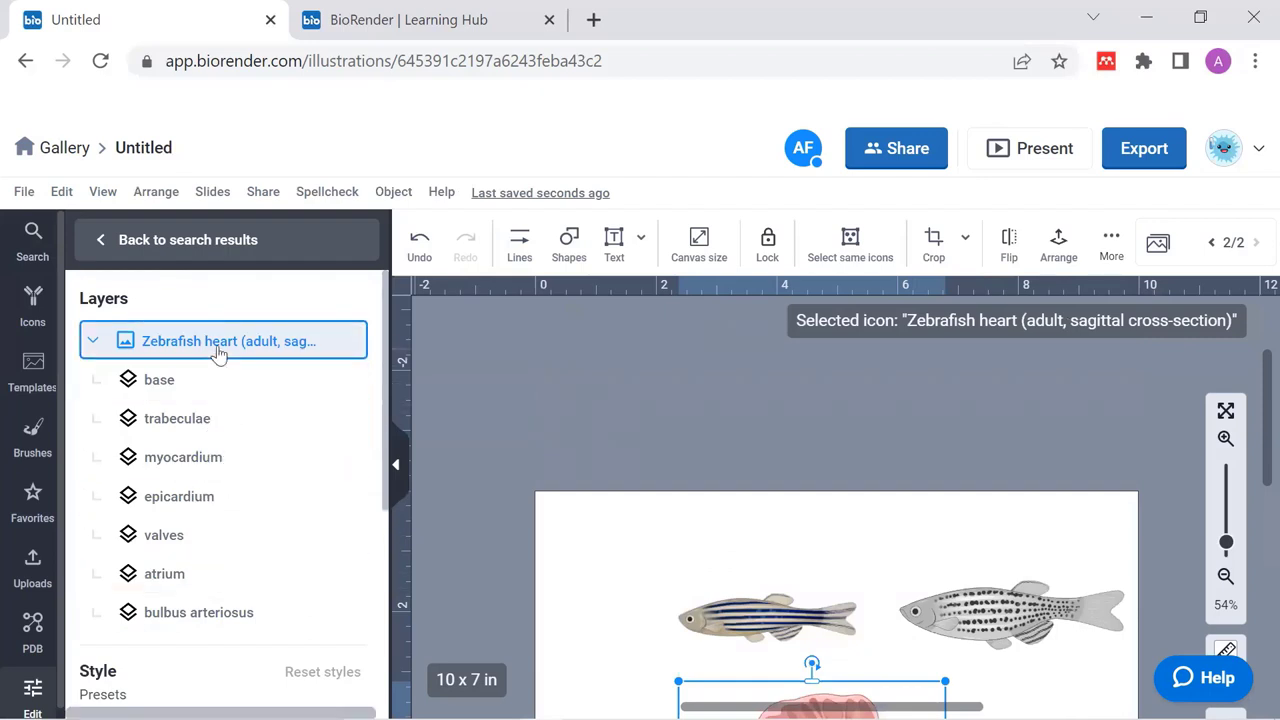
{"action": "scroll", "coordinate": [944, 603], "scroll_direction": "down", "scroll_amount": 2}
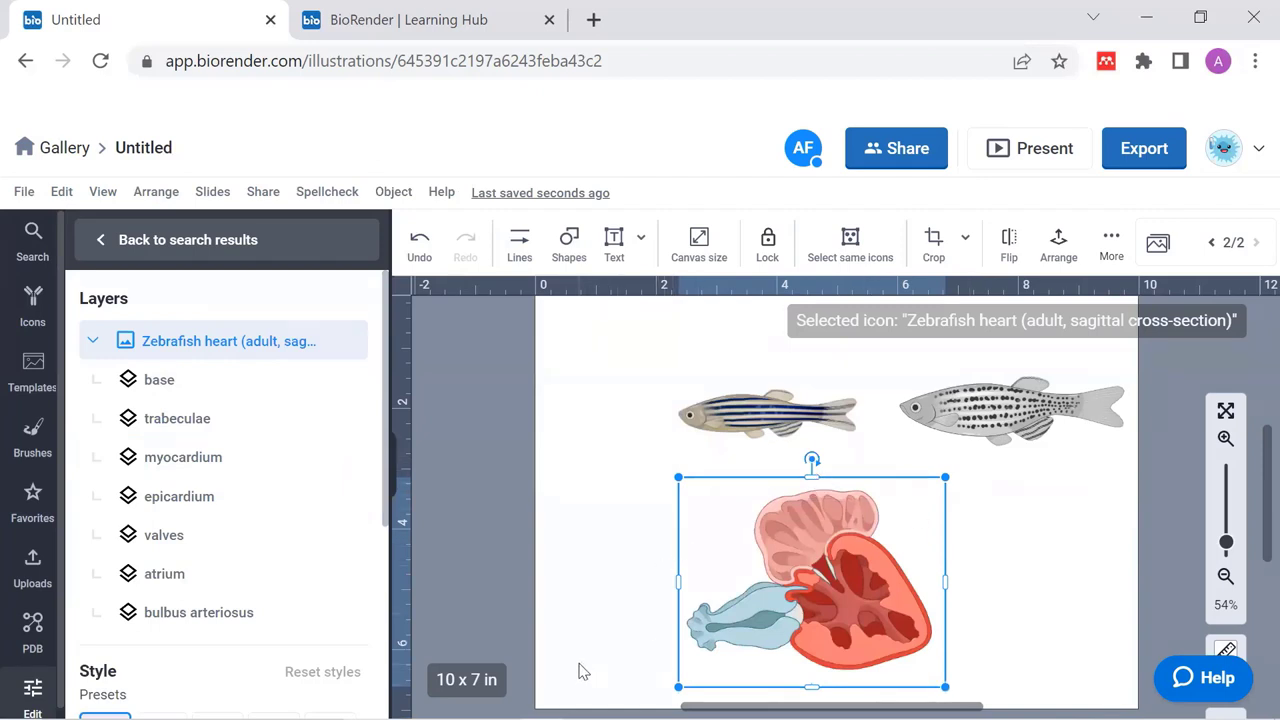
{"action": "left_click", "coordinate": [173, 583]}
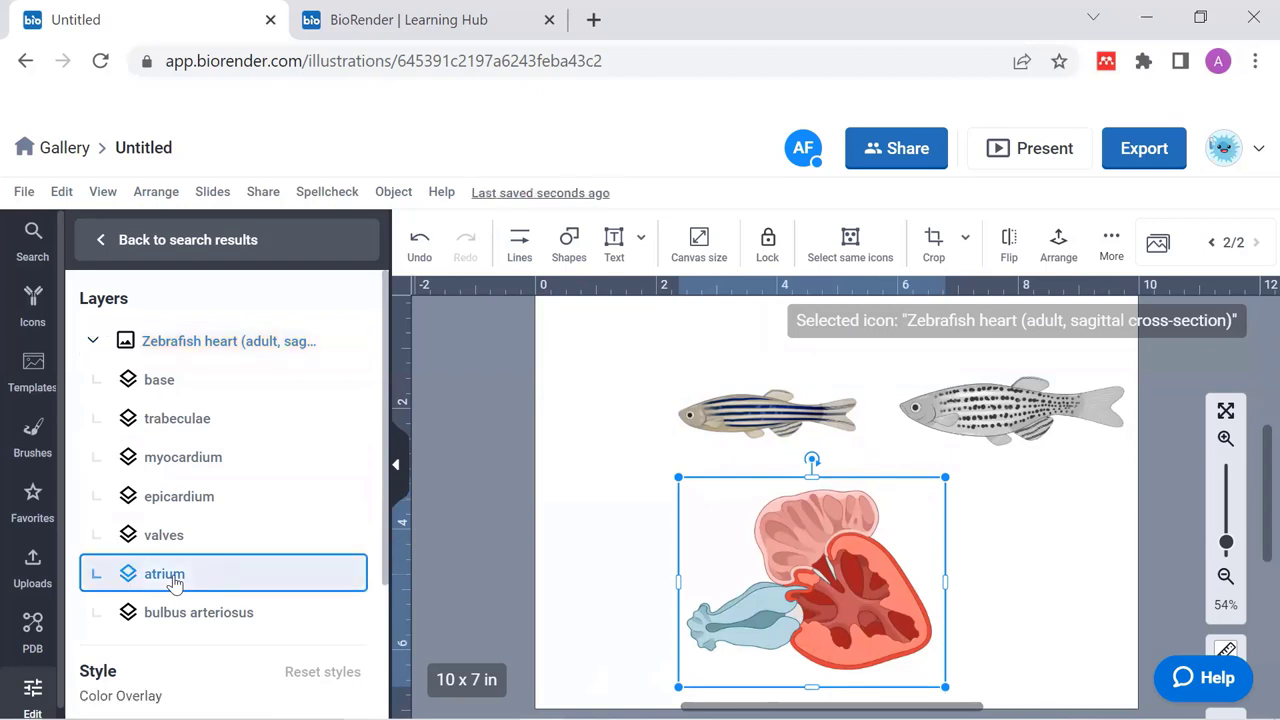
{"action": "scroll", "coordinate": [175, 583], "scroll_direction": "down", "scroll_amount": 1}
{"action": "left_click", "coordinate": [195, 617]}
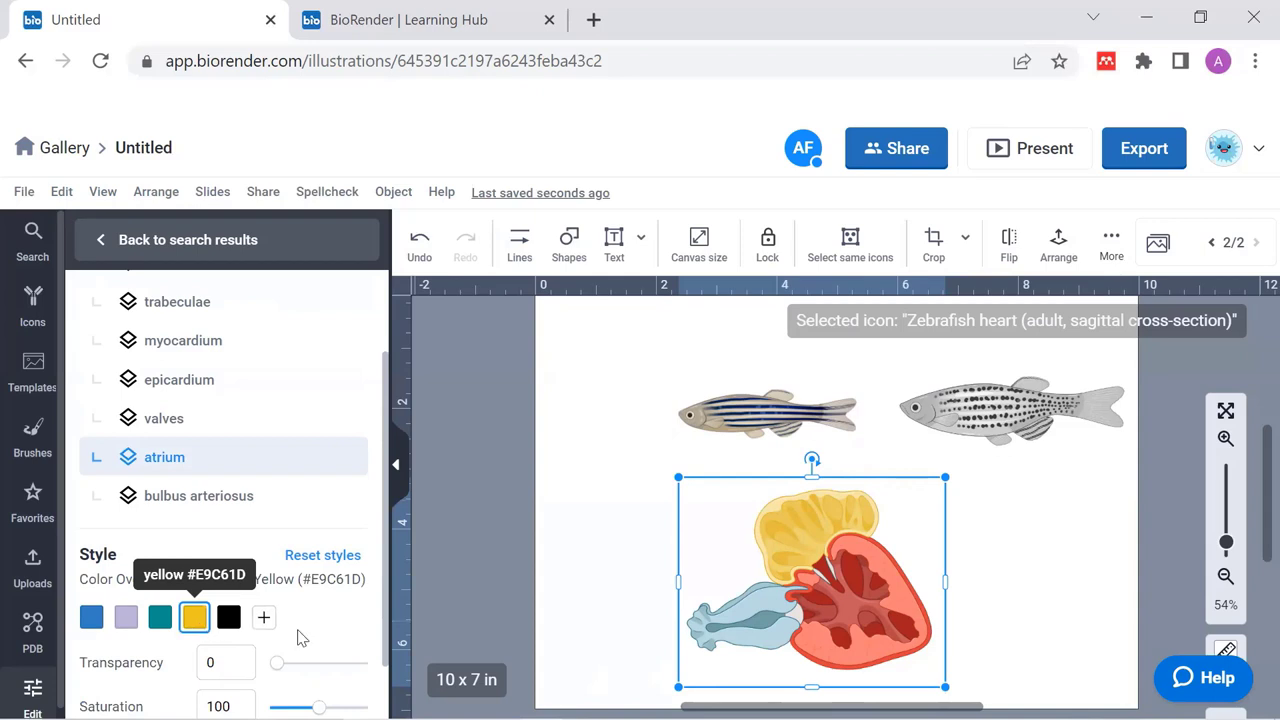
Move the fish slide ahead of slide 1 and go to the empty second slide.
{"action": "left_click", "coordinate": [1158, 245]}
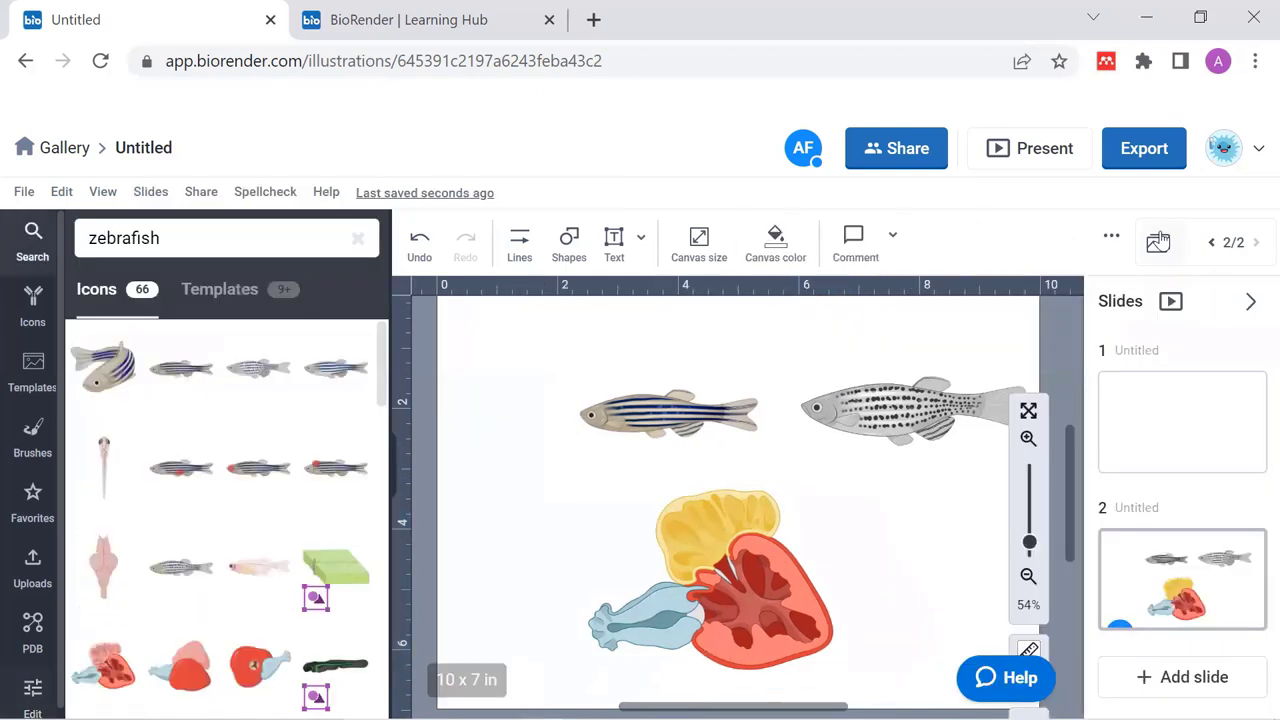
{"action": "left_click_drag", "start_coordinate": [1160, 535], "coordinate": [1180, 420]}
{"action": "left_click", "coordinate": [1202, 573]}
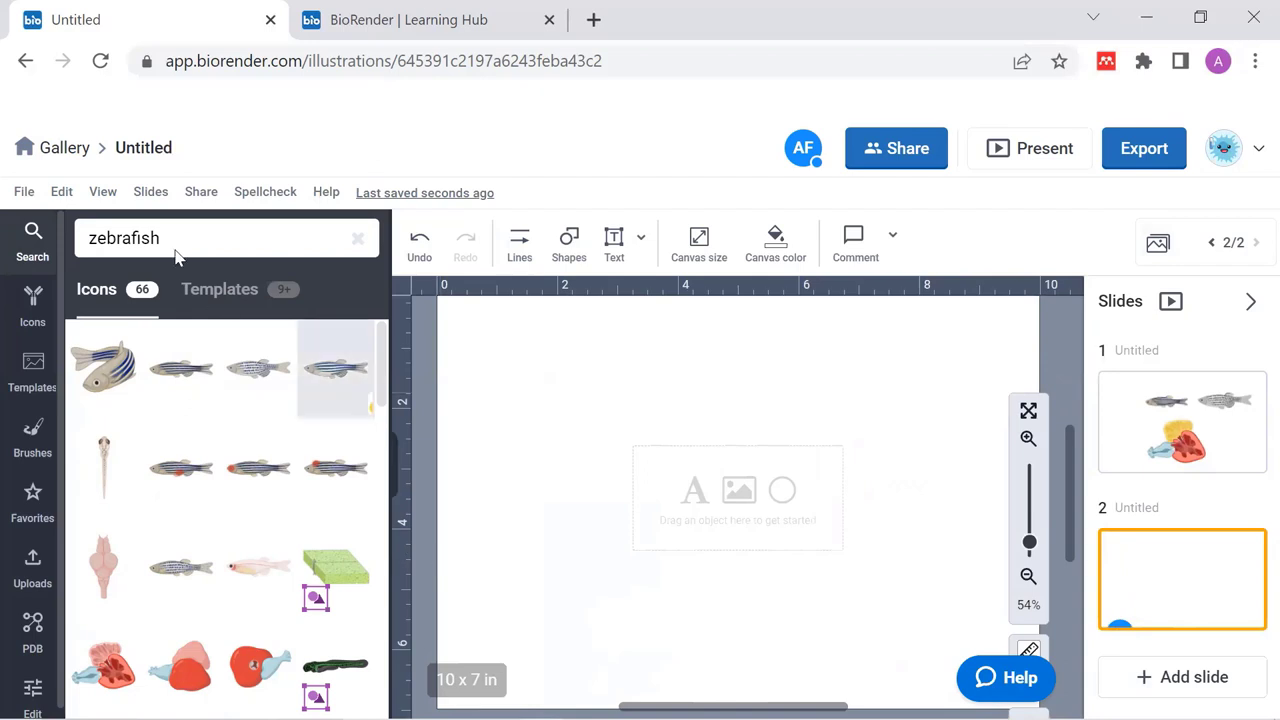
Search "zebra fish tank" and place the tank illustration, enlarged to fill the slide.
{"action": "left_click_drag", "start_coordinate": [174, 238], "coordinate": [50, 240]}
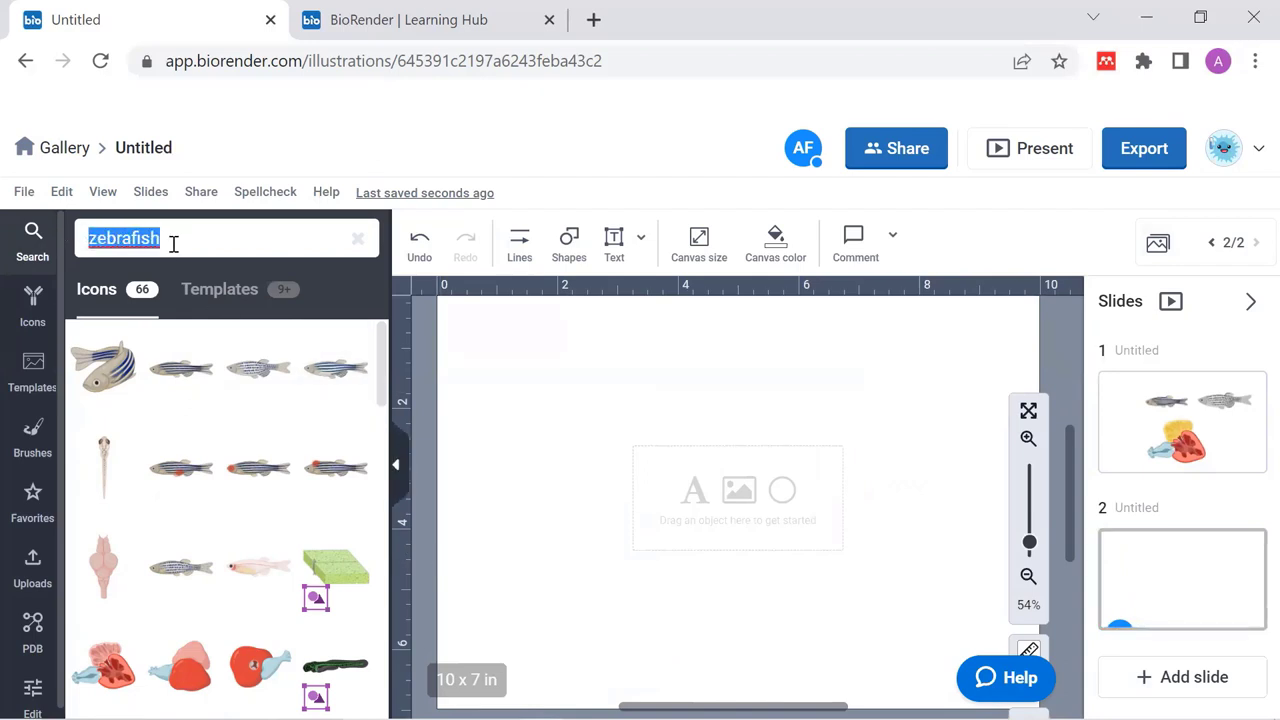
{"action": "type", "text": "zebra fish tank"}
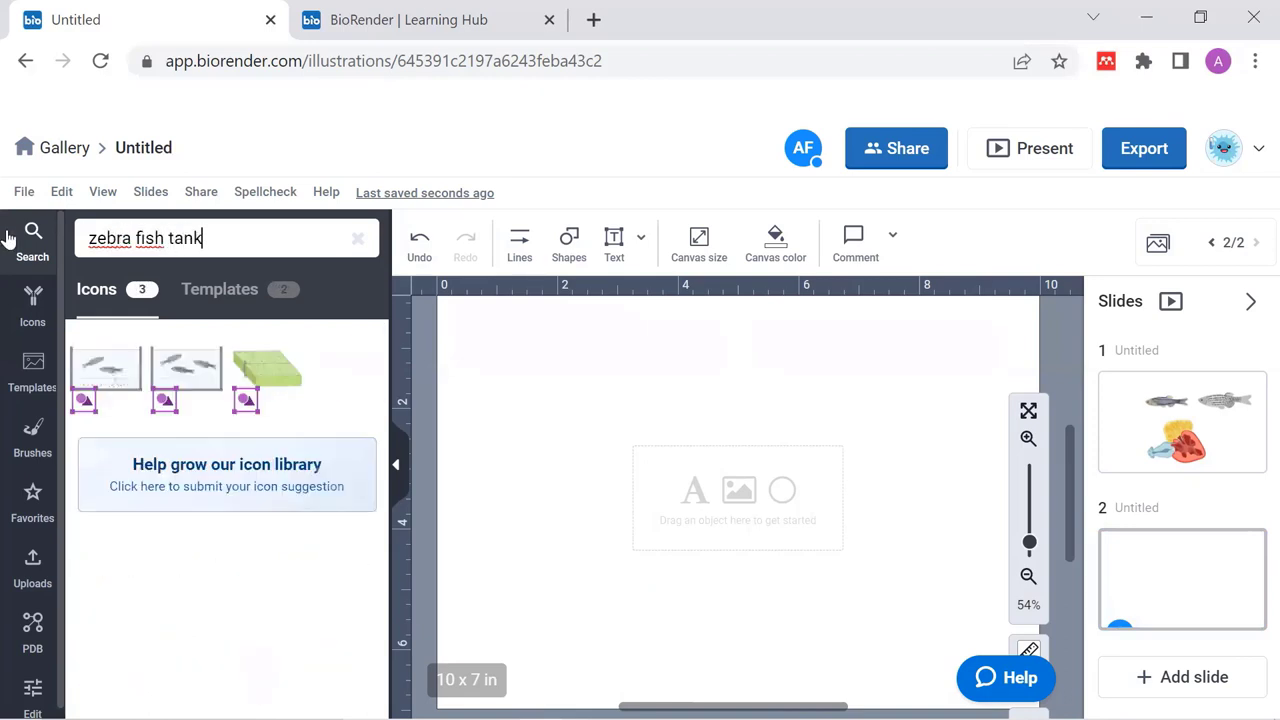
{"action": "left_click_drag", "start_coordinate": [105, 368], "coordinate": [619, 420]}
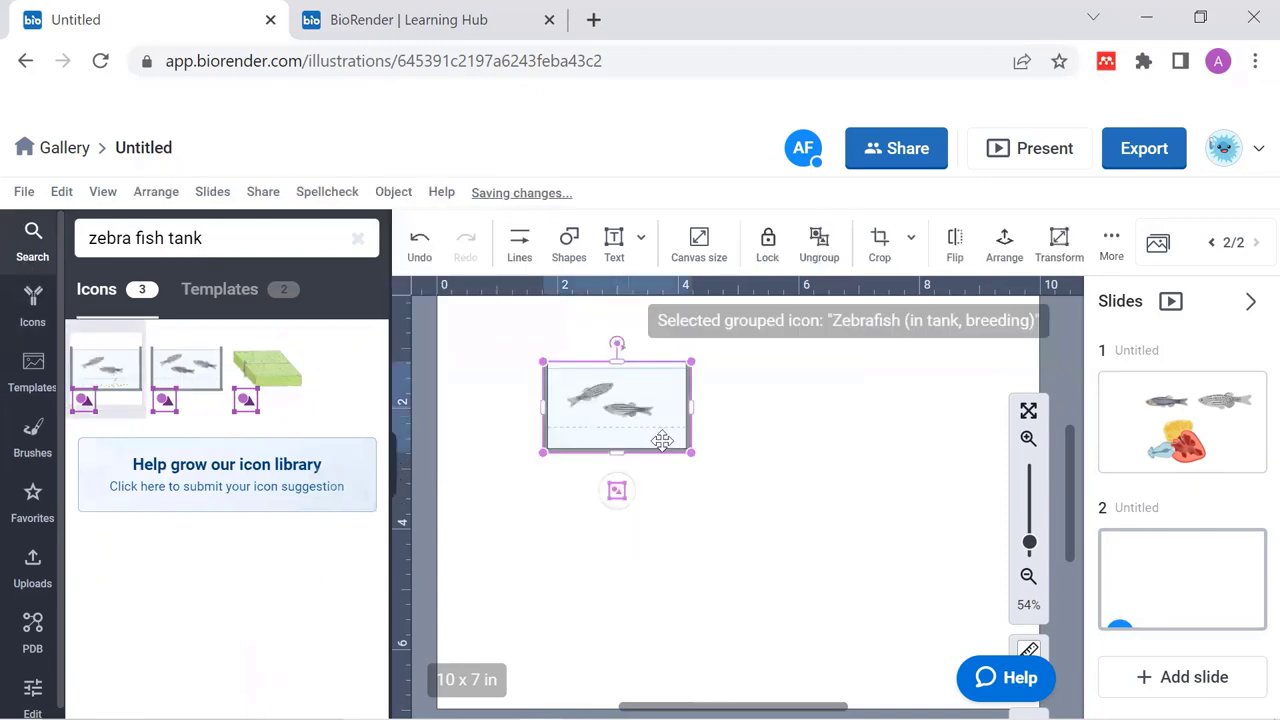
{"action": "left_click_drag", "start_coordinate": [850, 582], "coordinate": [952, 655]}
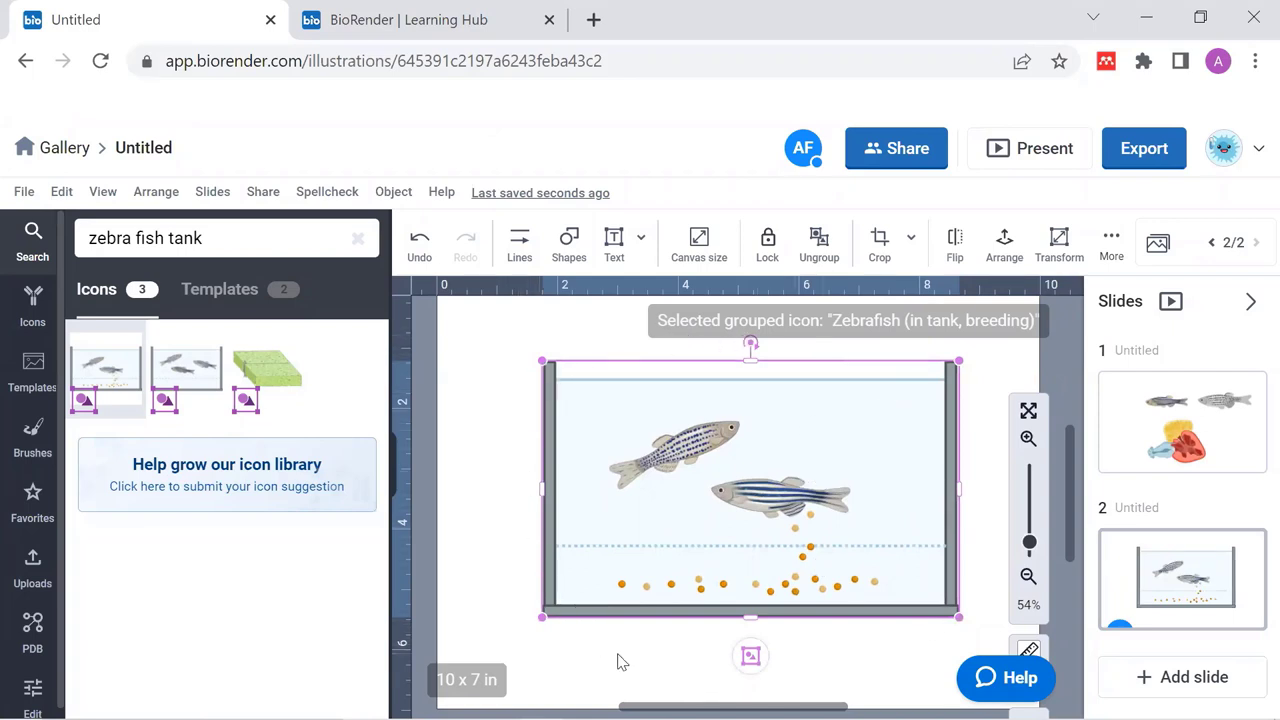
Reposition the zebrafish inside the tank group, undoing the accidental water move.
{"action": "left_click", "coordinate": [643, 502]}
{"action": "double_click", "coordinate": [643, 502]}
{"action": "left_click", "coordinate": [671, 456]}
{"action": "left_click_drag", "start_coordinate": [671, 456], "coordinate": [642, 478]}
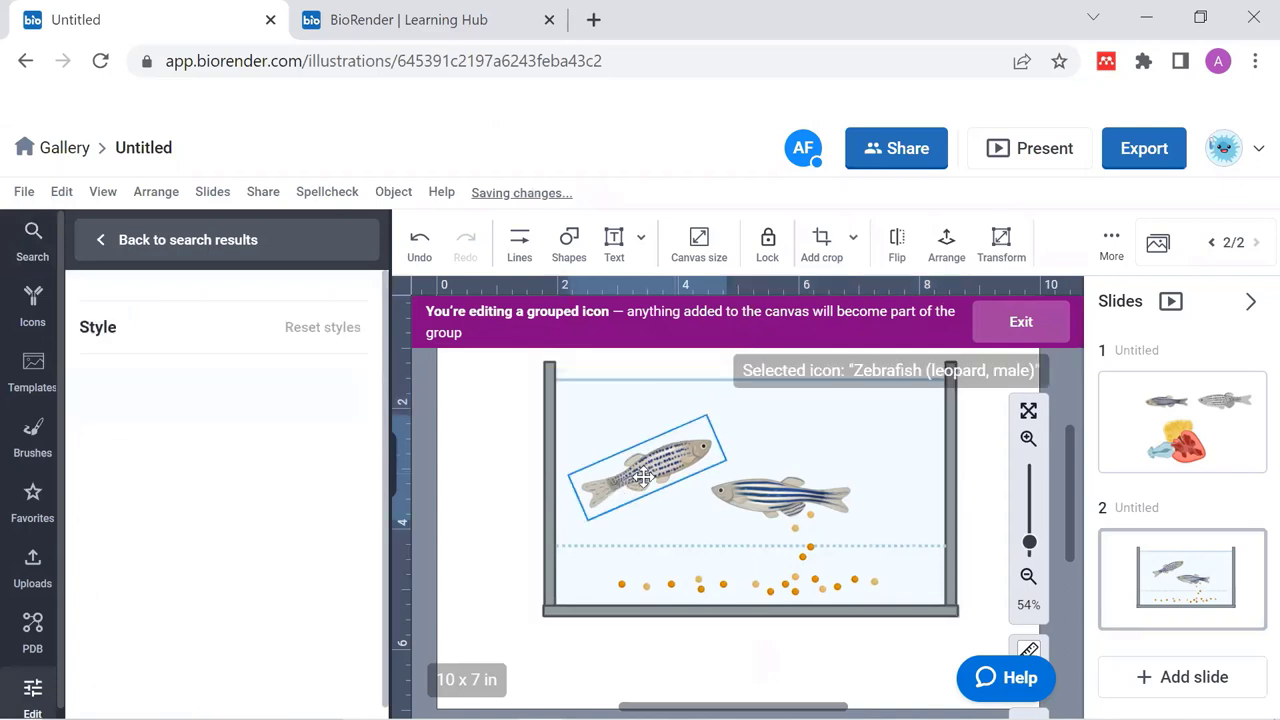
{"action": "left_click_drag", "start_coordinate": [761, 514], "coordinate": [810, 472]}
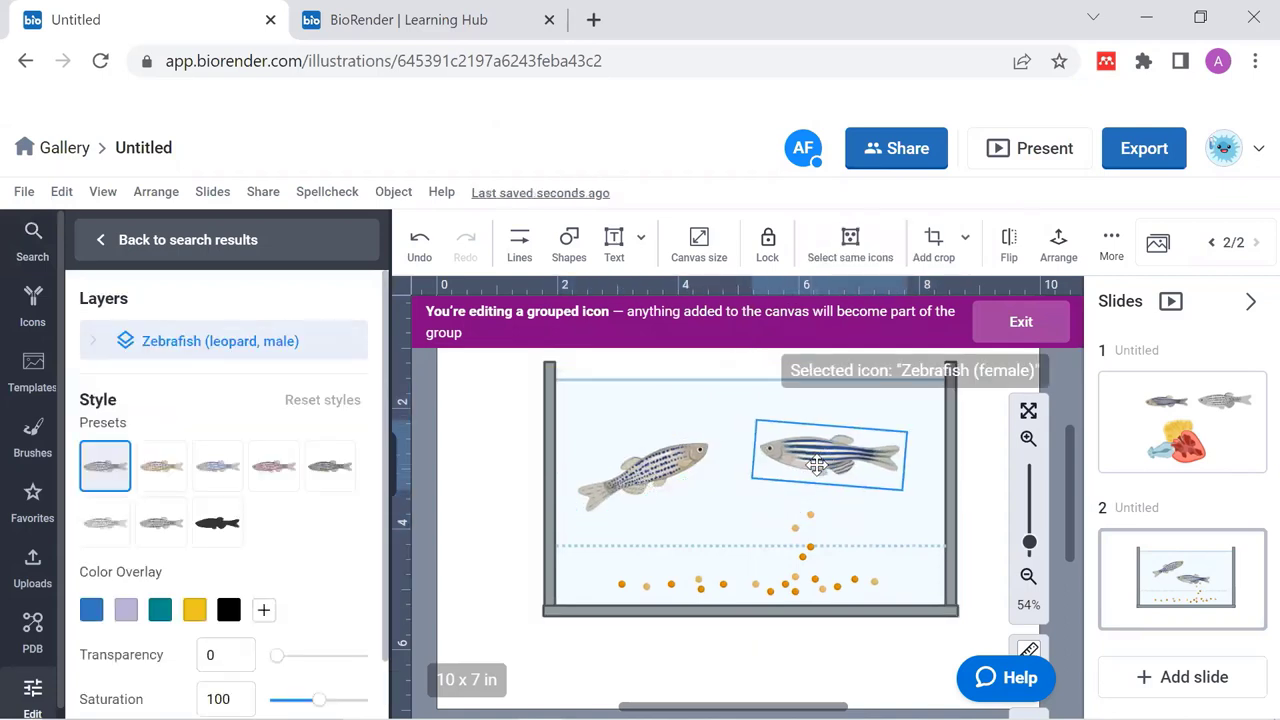
{"action": "left_click_drag", "start_coordinate": [794, 527], "coordinate": [794, 601]}
{"action": "left_click", "coordinate": [806, 547]}
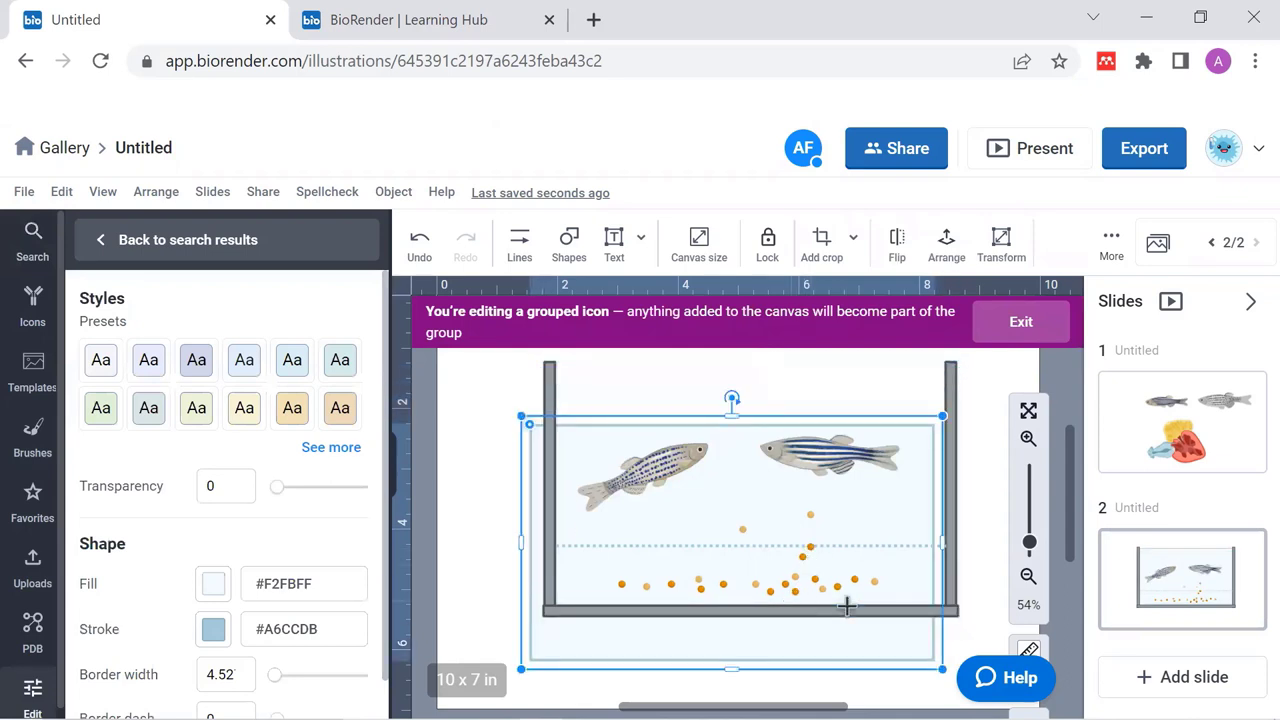
{"action": "left_click", "coordinate": [419, 243]}
{"action": "left_click", "coordinate": [512, 425]}
Ungroup the tank and raise the leopard zebrafish to the water surface, then return to slide 1.
{"action": "left_click", "coordinate": [603, 423]}
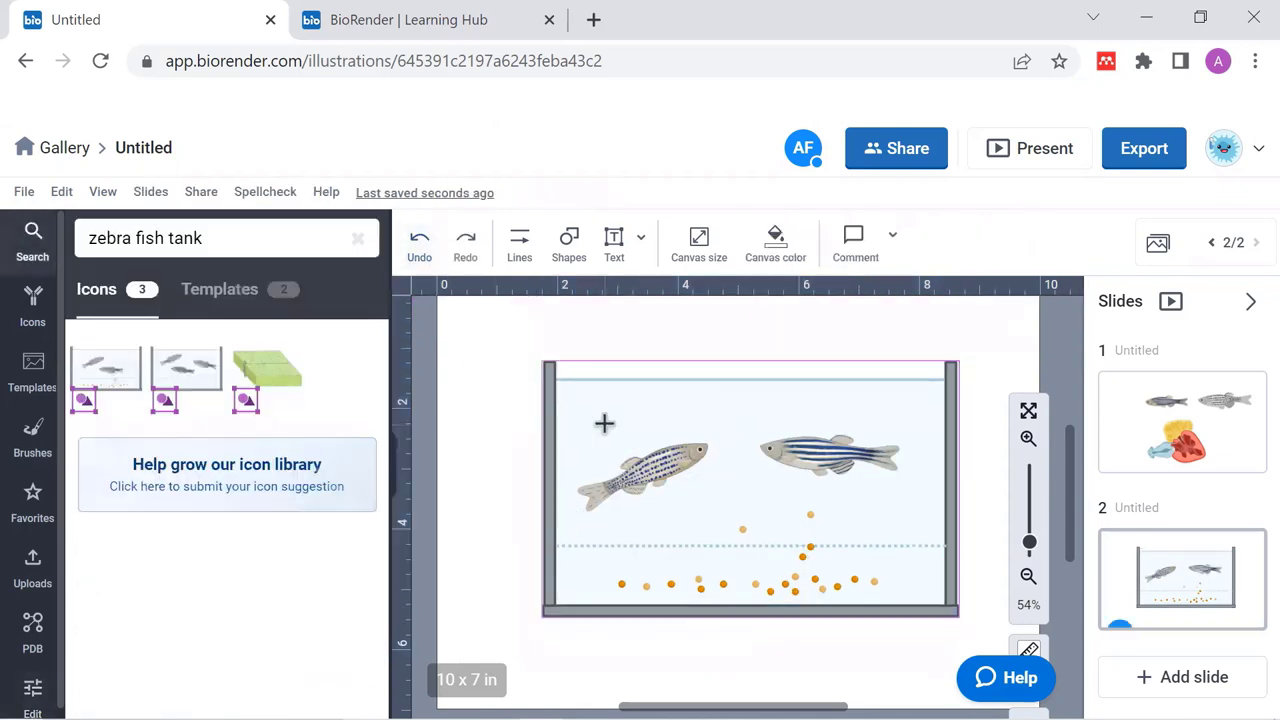
{"action": "right_click", "coordinate": [604, 425]}
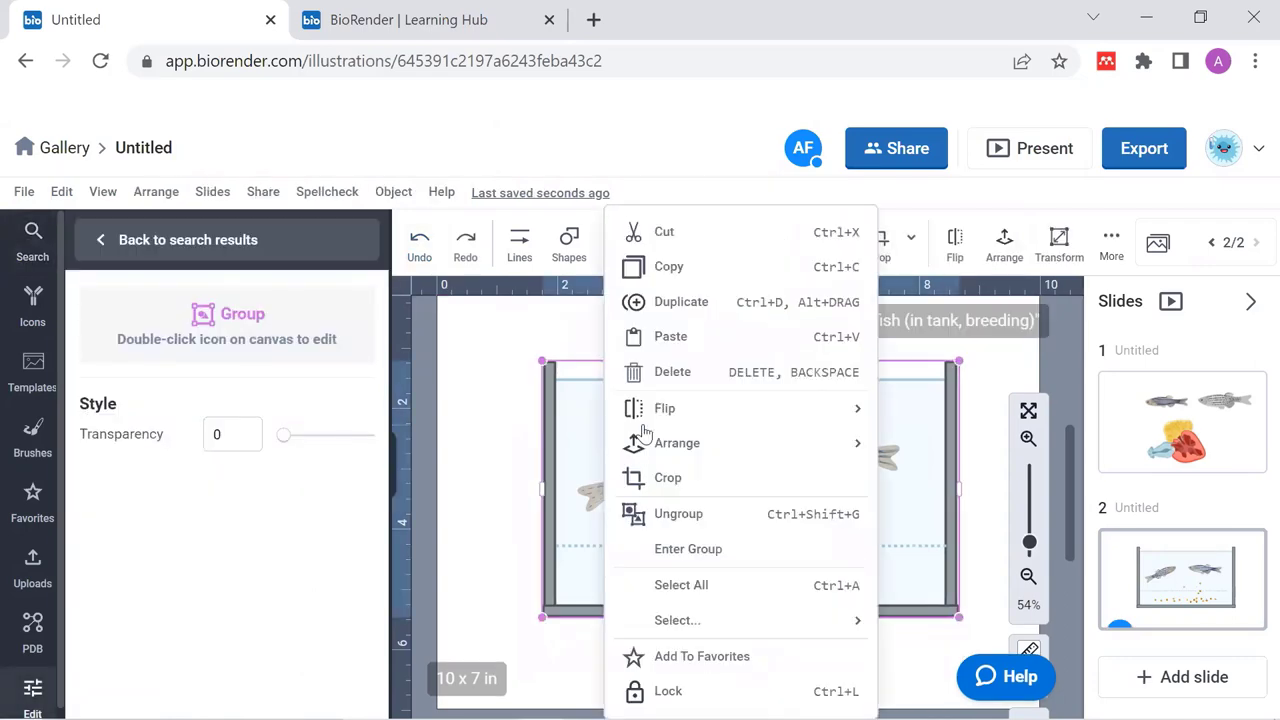
{"action": "left_click", "coordinate": [680, 514]}
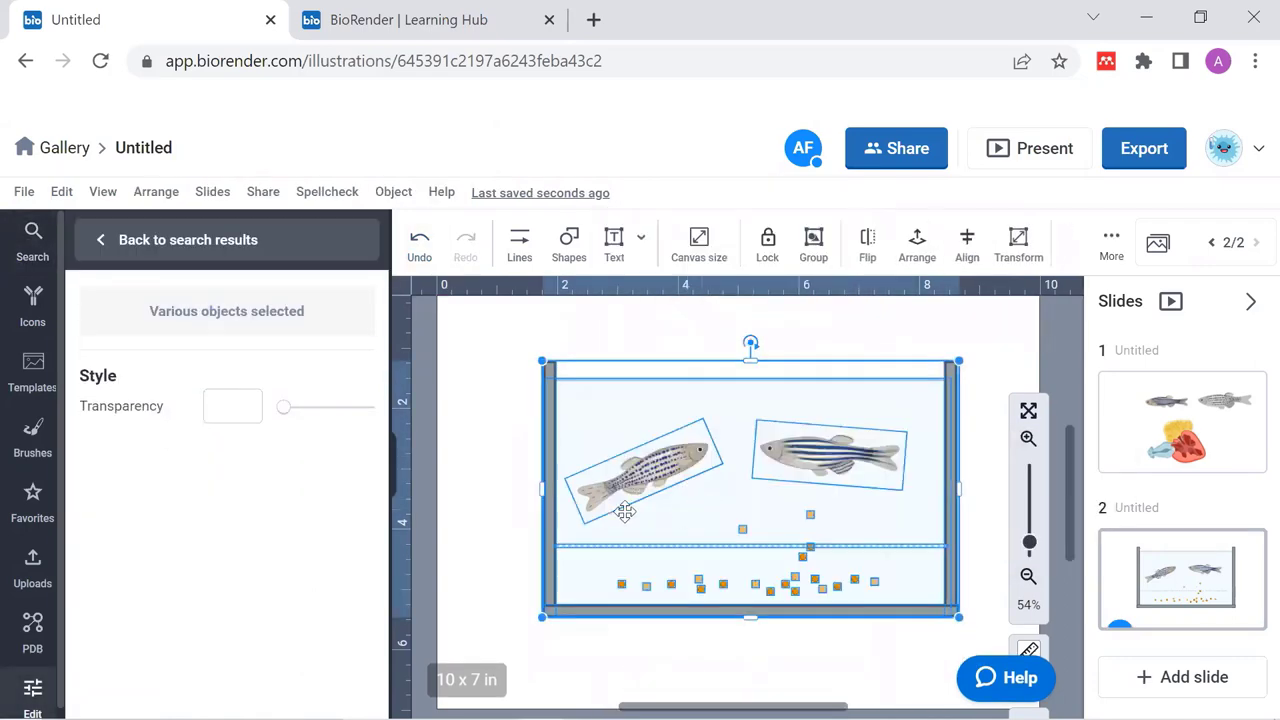
{"action": "left_click", "coordinate": [500, 506]}
{"action": "left_click_drag", "start_coordinate": [650, 490], "coordinate": [738, 402]}
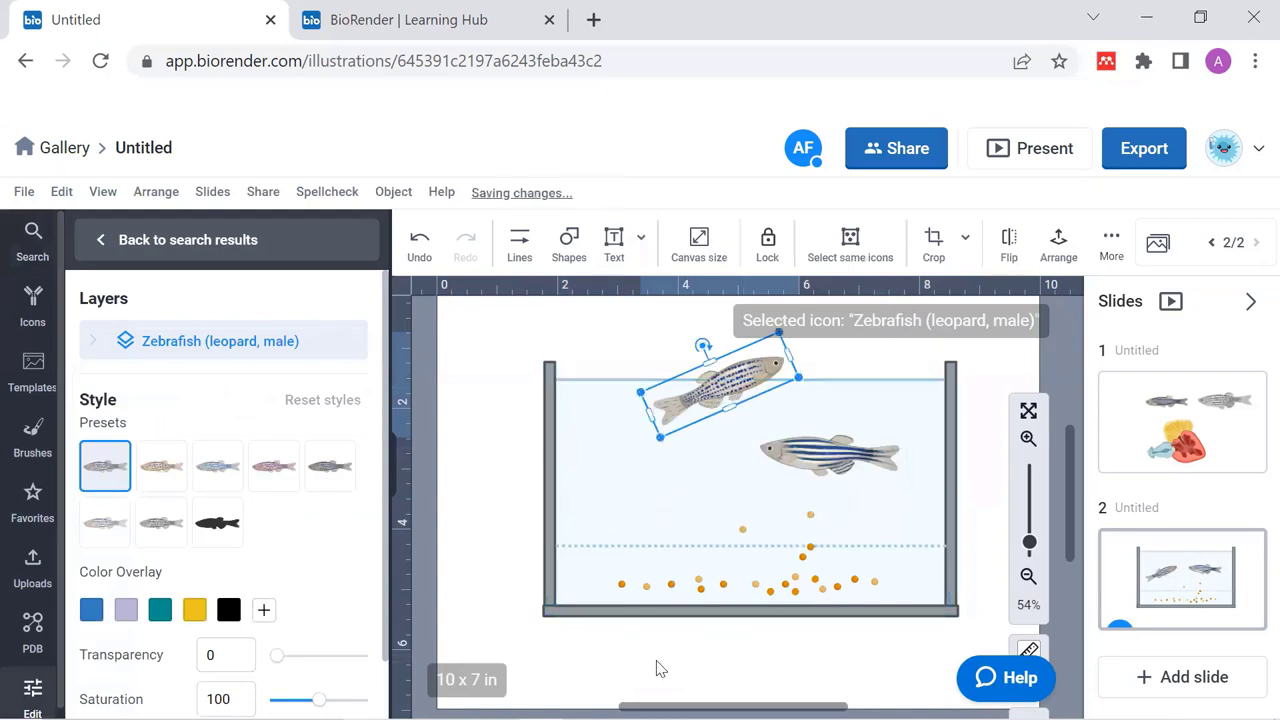
{"action": "left_click", "coordinate": [490, 543]}
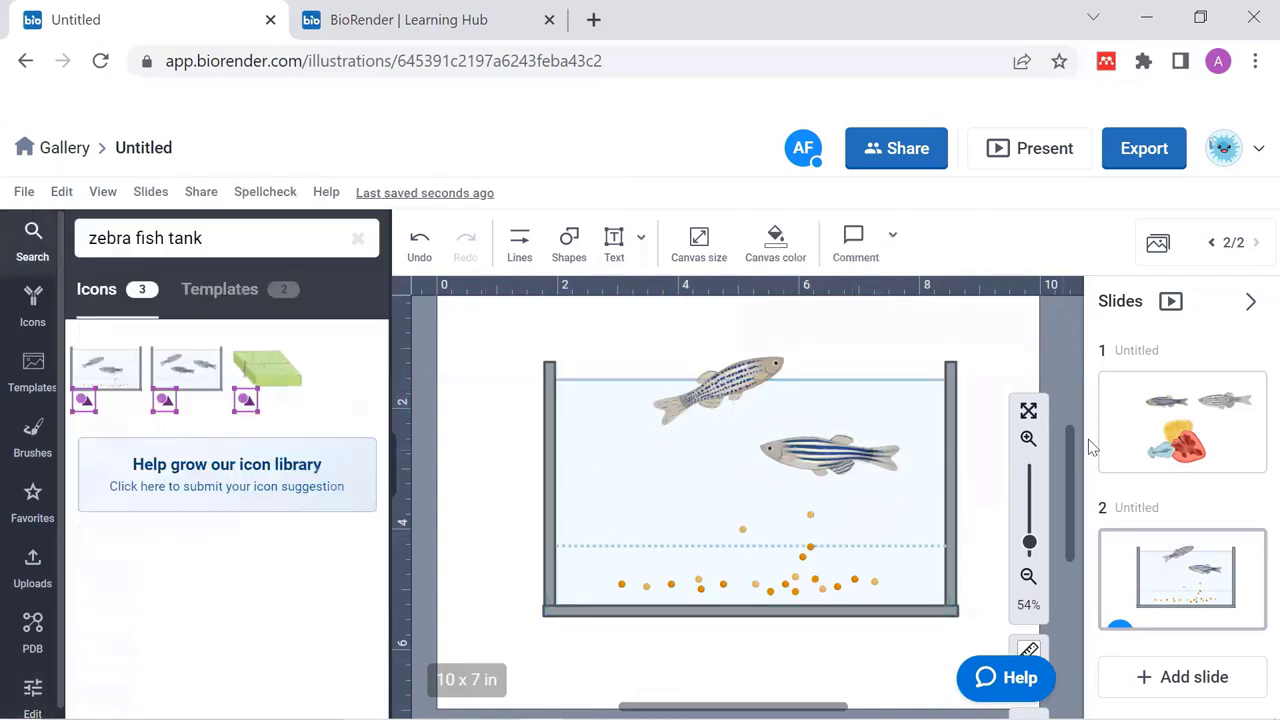
{"action": "left_click", "coordinate": [1137, 428]}
Nudge the leopard zebrafish up-left, group both zebrafish, and shift the group slightly left.
{"action": "left_click_drag", "start_coordinate": [840, 412], "coordinate": [792, 388]}
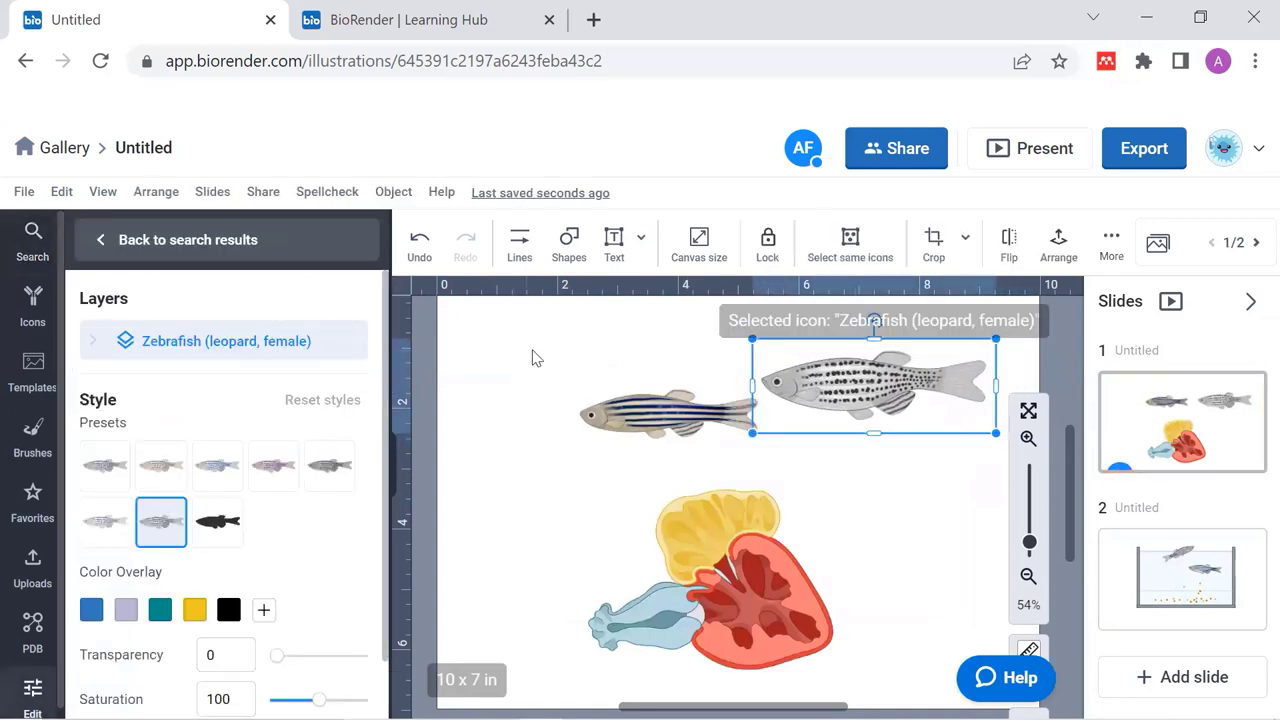
{"action": "left_click_drag", "start_coordinate": [524, 349], "coordinate": [855, 432]}
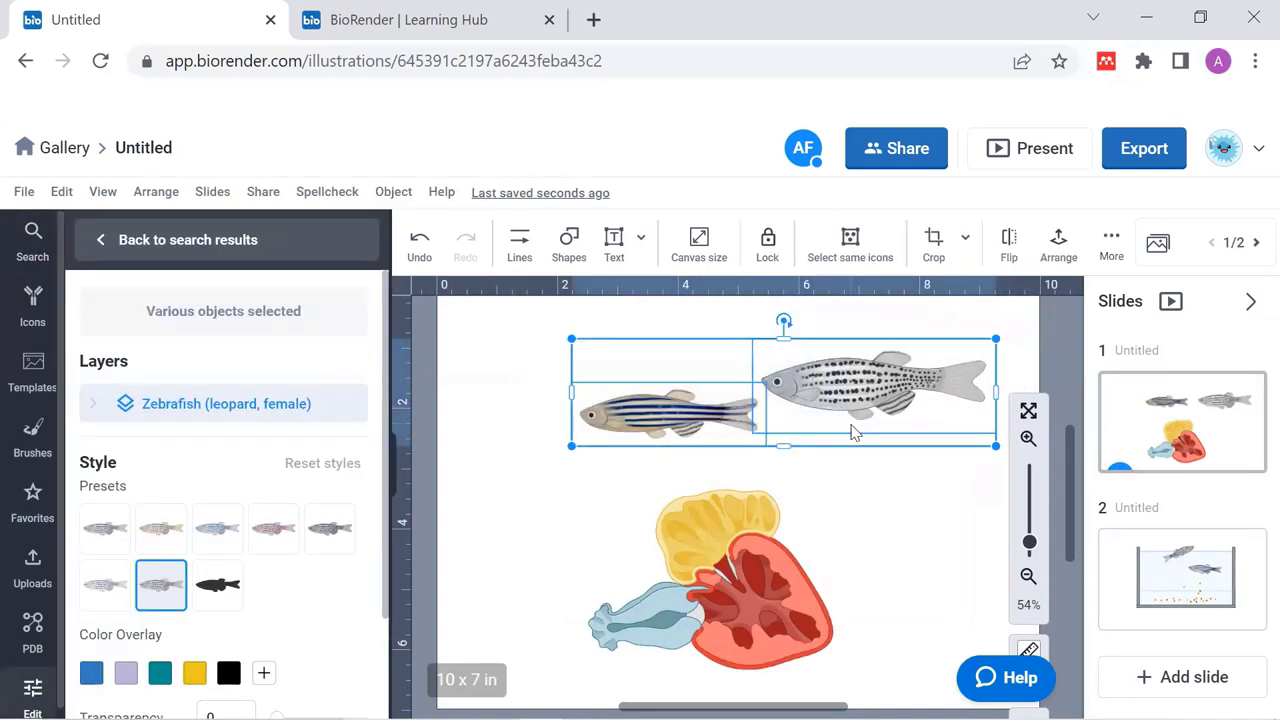
{"action": "right_click", "coordinate": [771, 414]}
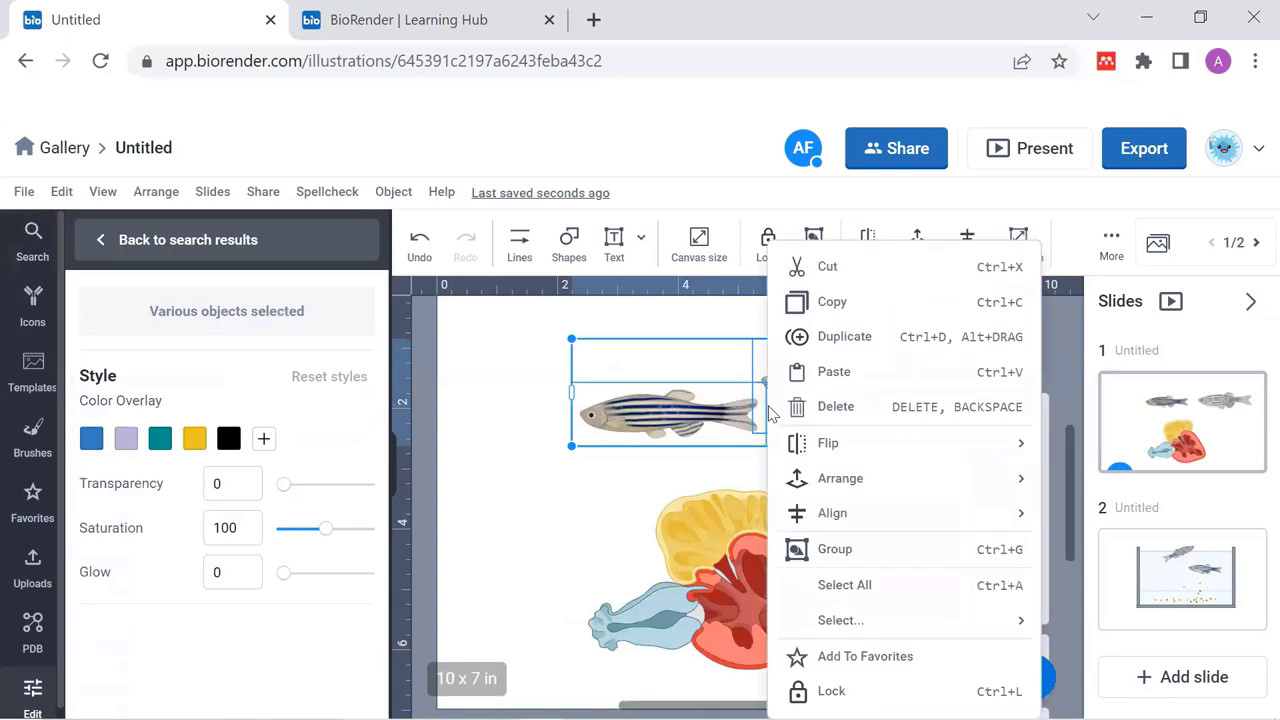
{"action": "left_click", "coordinate": [850, 556]}
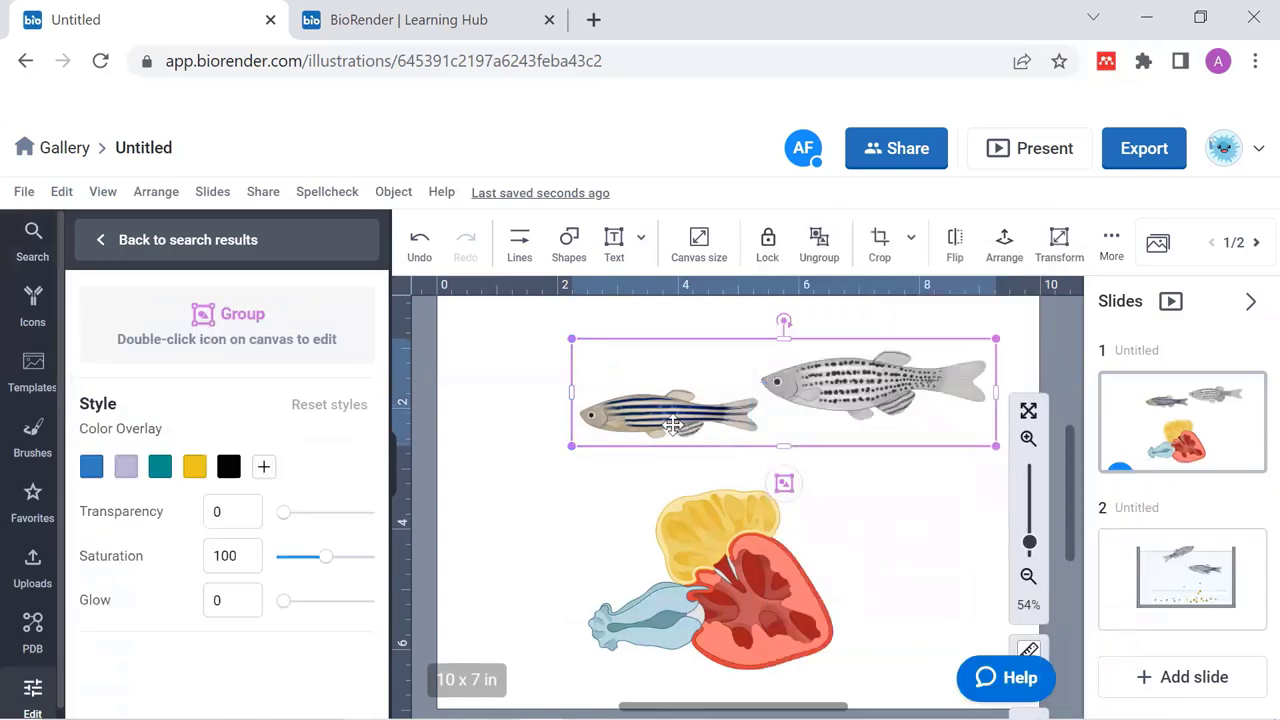
{"action": "left_click_drag", "start_coordinate": [673, 425], "coordinate": [631, 419]}
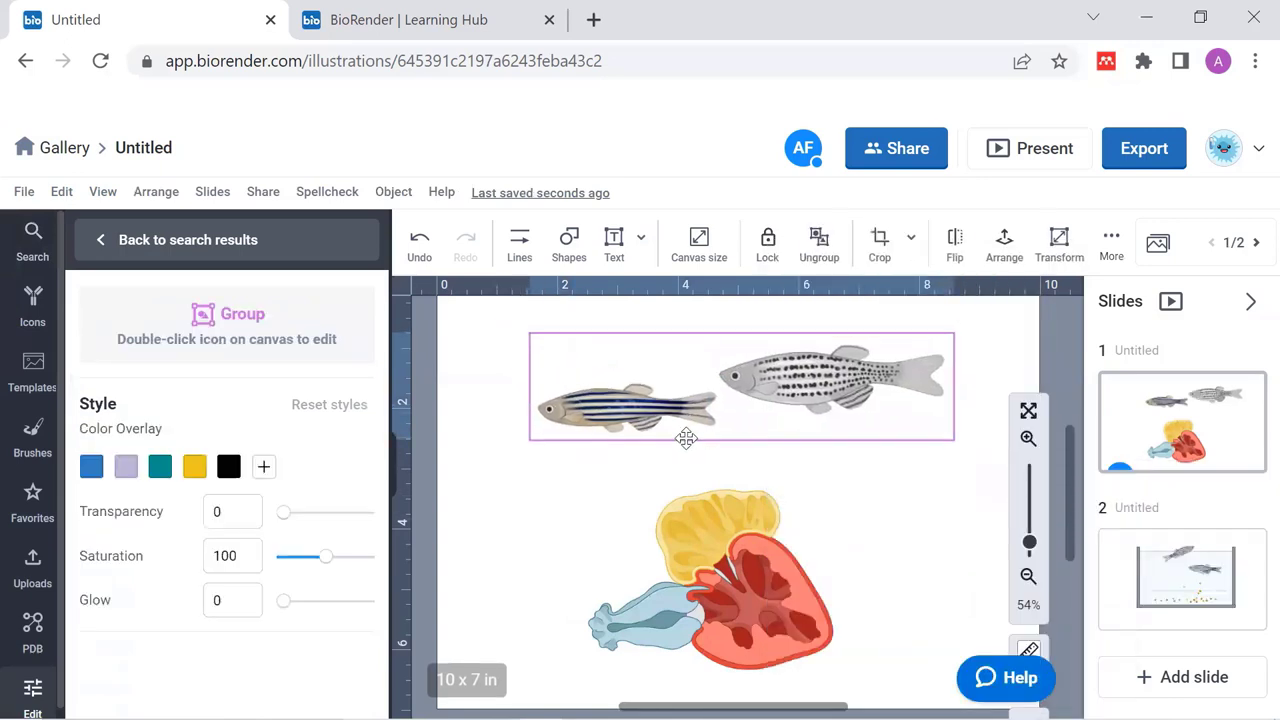
{"action": "left_click", "coordinate": [537, 510]}
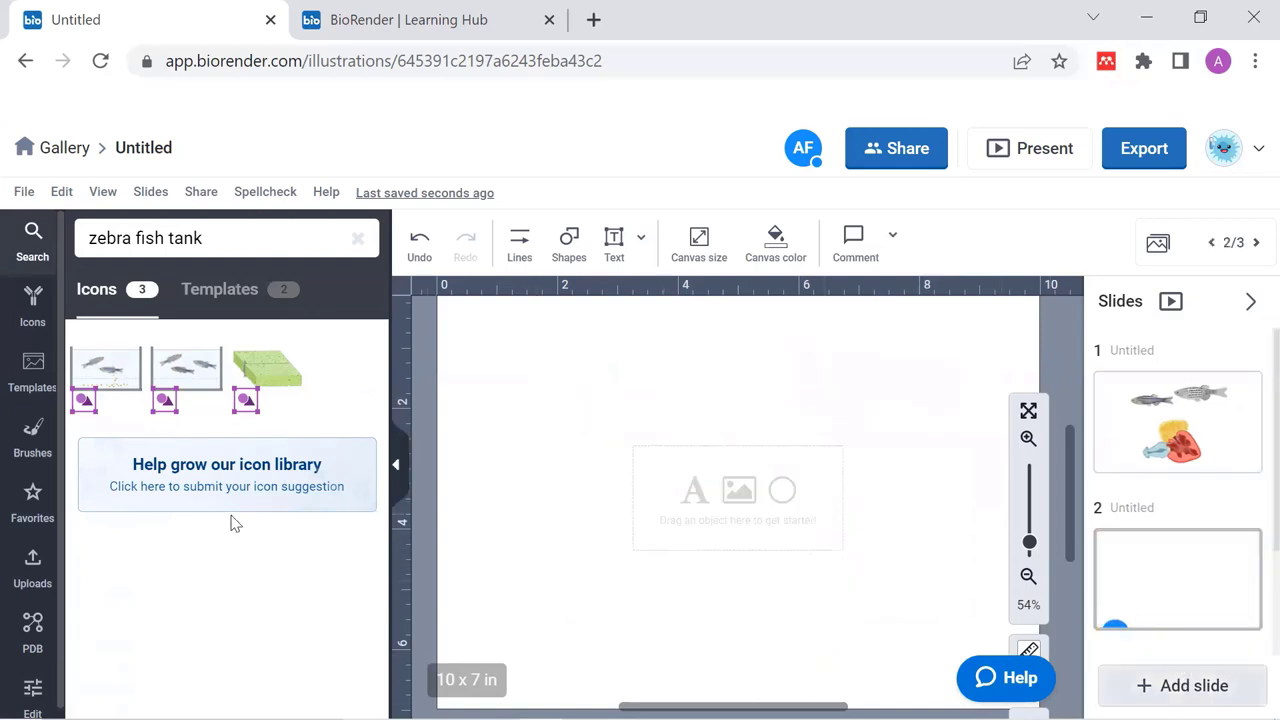
Browse the Brushes library down to the phospholipid bilayer membrane brushes, including circular and invaginating ones.
{"action": "left_click", "coordinate": [36, 450]}
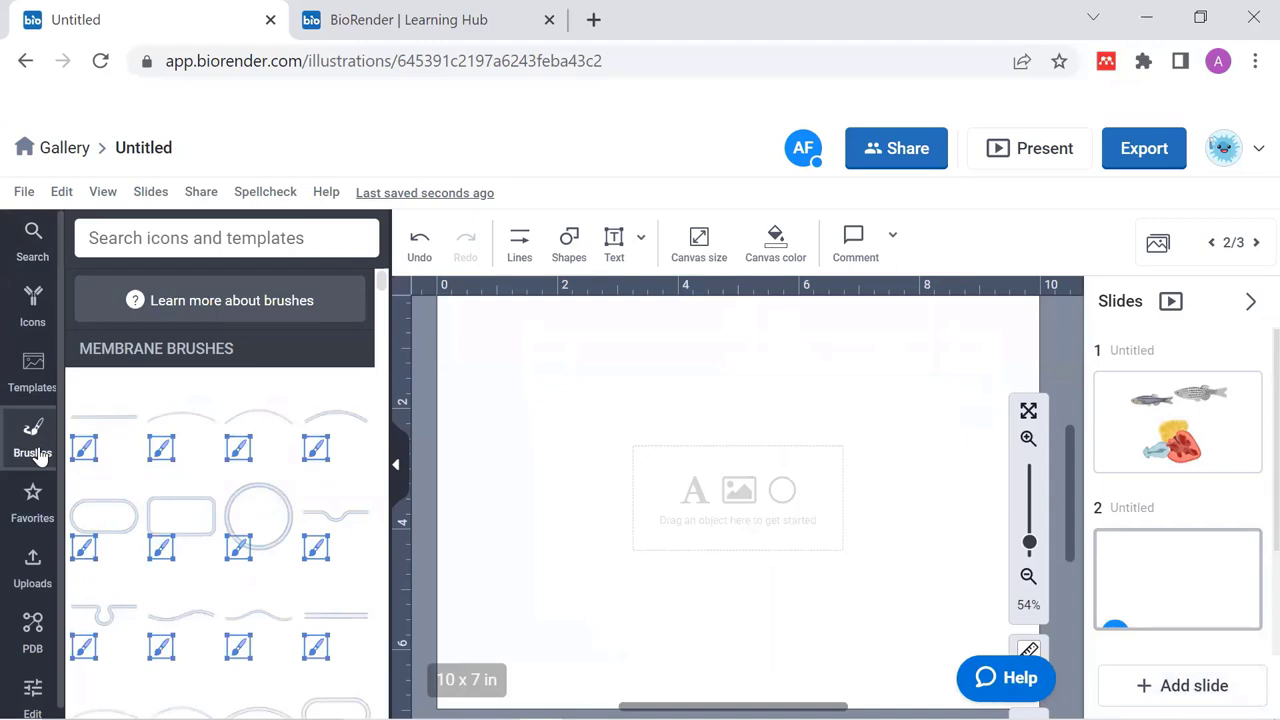
{"action": "scroll", "coordinate": [200, 595], "scroll_direction": "down", "scroll_amount": 1}
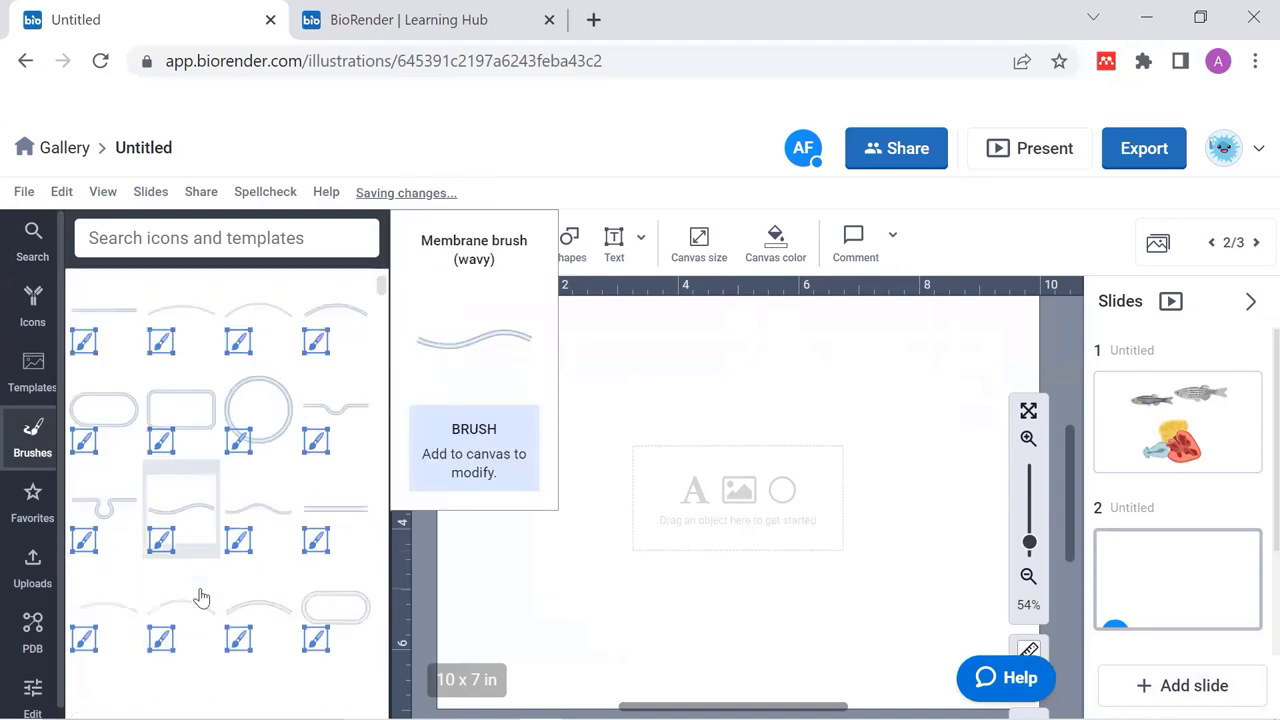
{"action": "scroll", "coordinate": [205, 605], "scroll_direction": "down", "scroll_amount": 1}
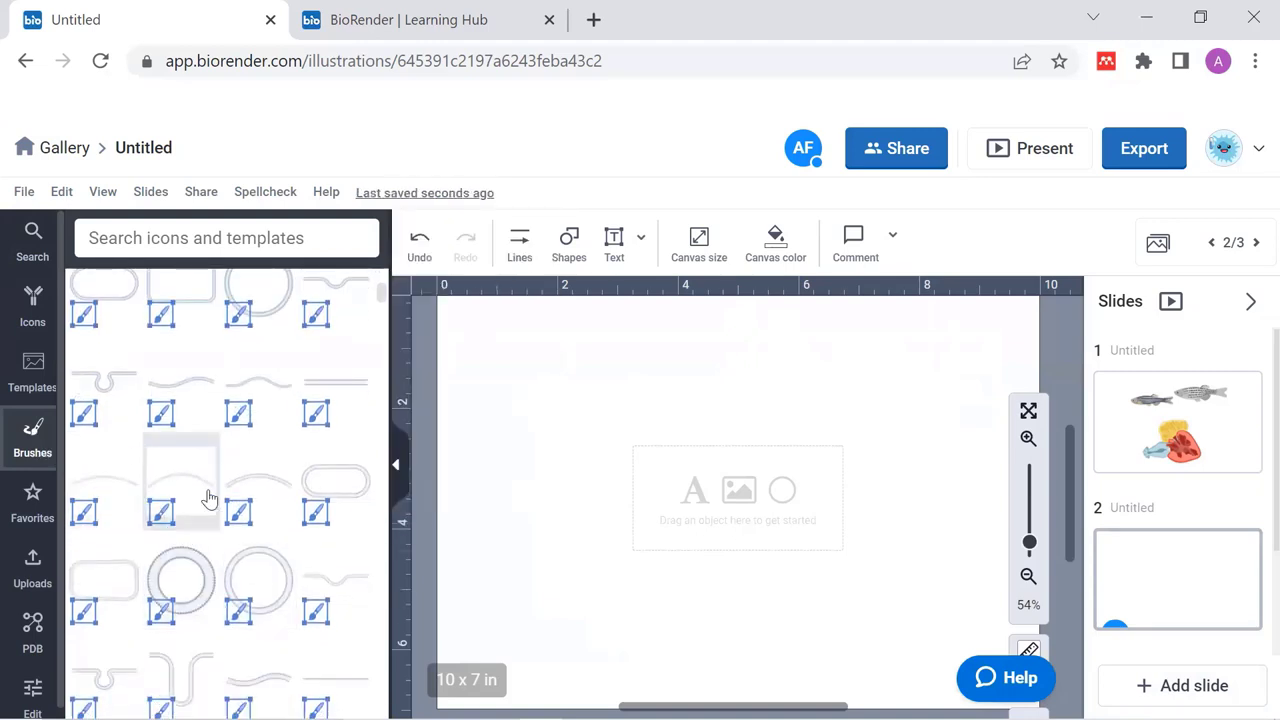
{"action": "mouse_move", "coordinate": [168, 522]}
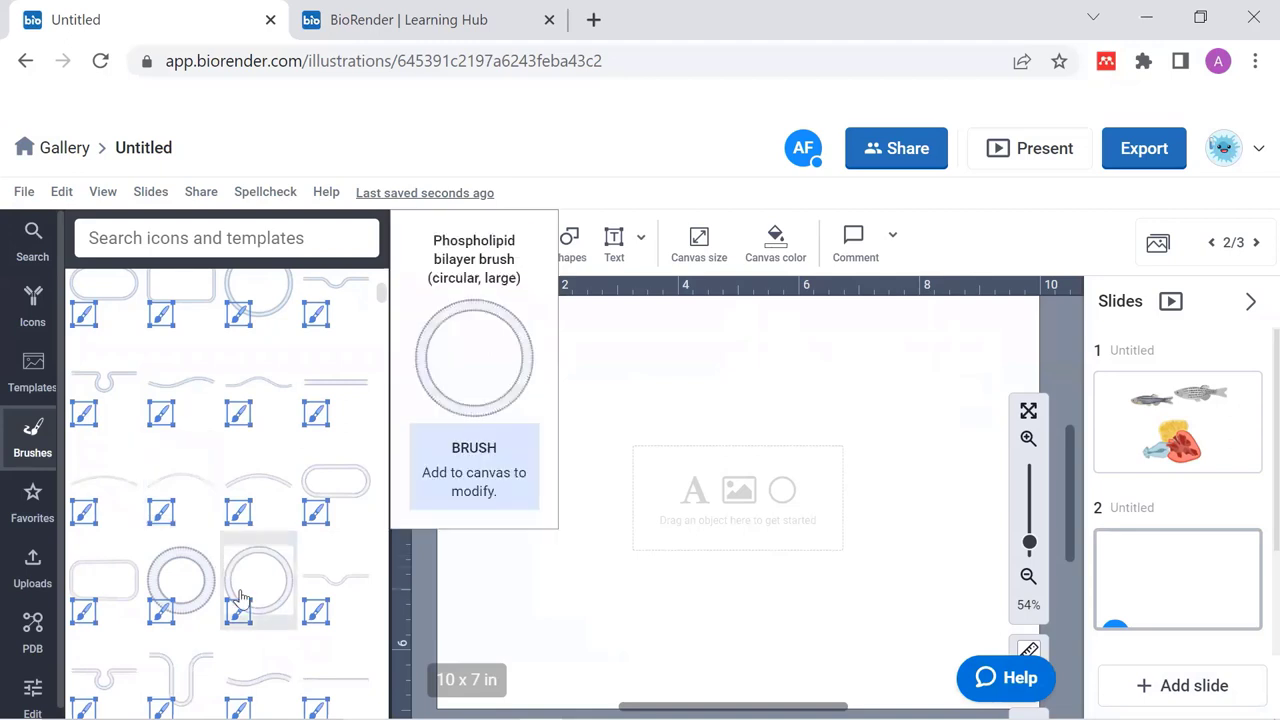
{"action": "scroll", "coordinate": [245, 585], "scroll_direction": "down", "scroll_amount": 1}
{"action": "mouse_move", "coordinate": [240, 598]}
{"action": "mouse_move", "coordinate": [173, 570]}
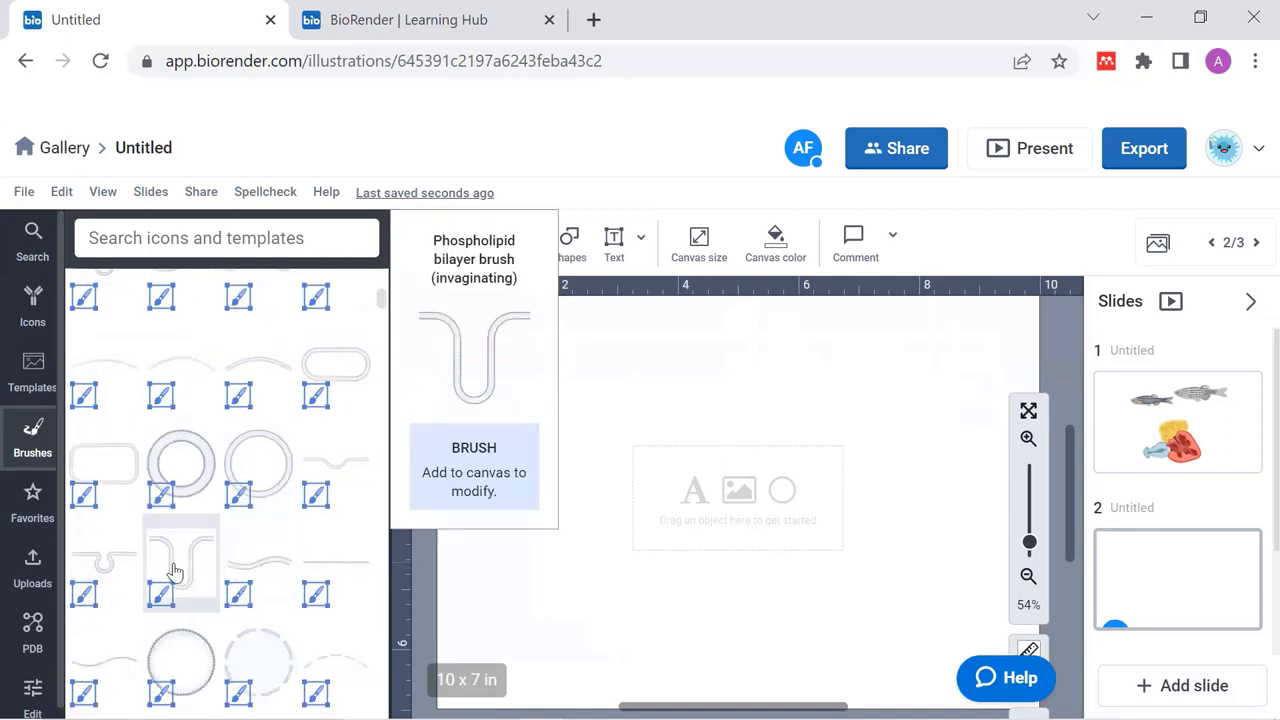
{"action": "scroll", "coordinate": [173, 570], "scroll_direction": "down", "scroll_amount": 3}
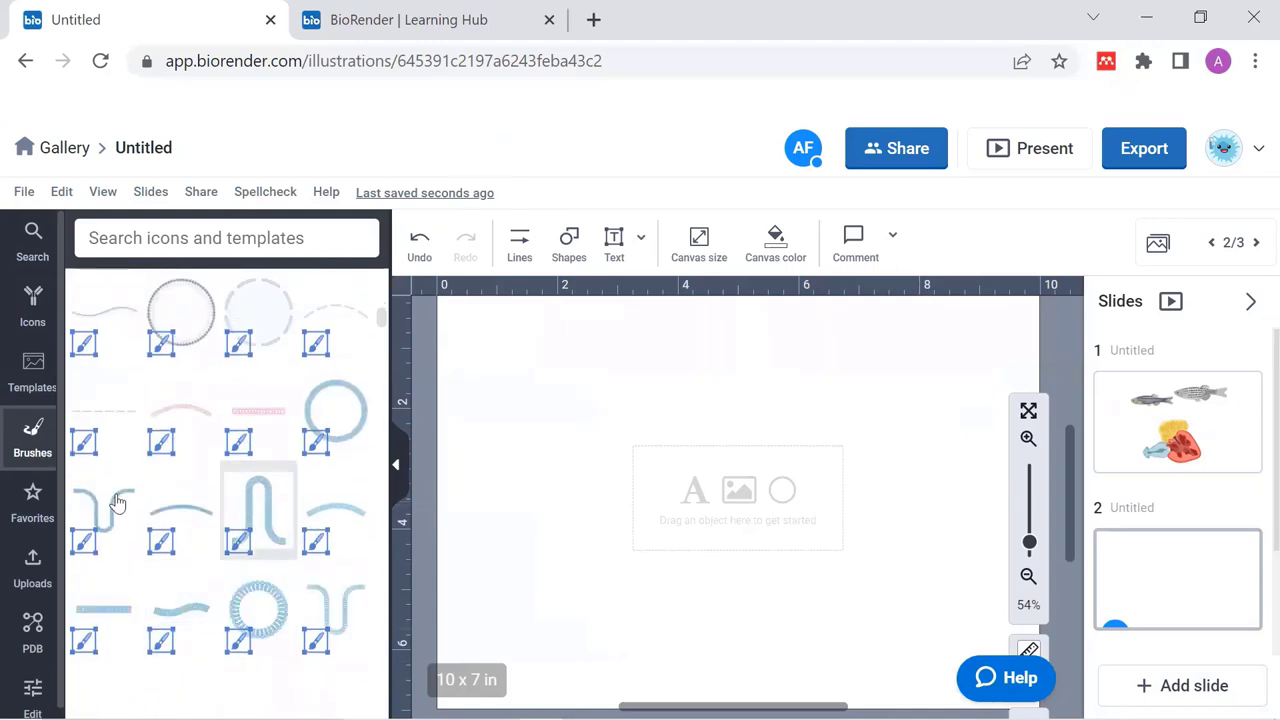
Place the invaginating bilayer brush on slide 2, enlarge it, and stretch it to the right edge.
{"action": "mouse_move", "coordinate": [118, 490]}
{"action": "left_mouse_down"}
{"action": "mouse_move", "coordinate": [557, 477]}
{"action": "mouse_move", "coordinate": [585, 438]}
{"action": "left_mouse_up"}
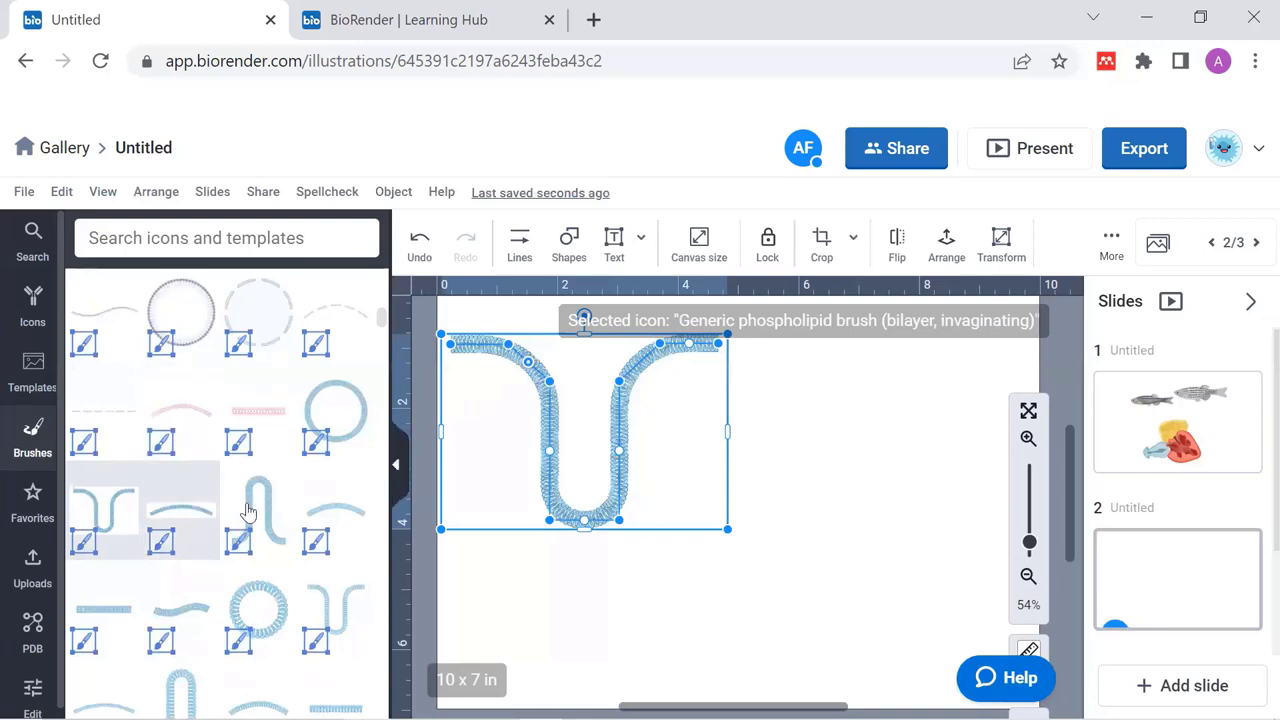
{"action": "mouse_move", "coordinate": [268, 515]}
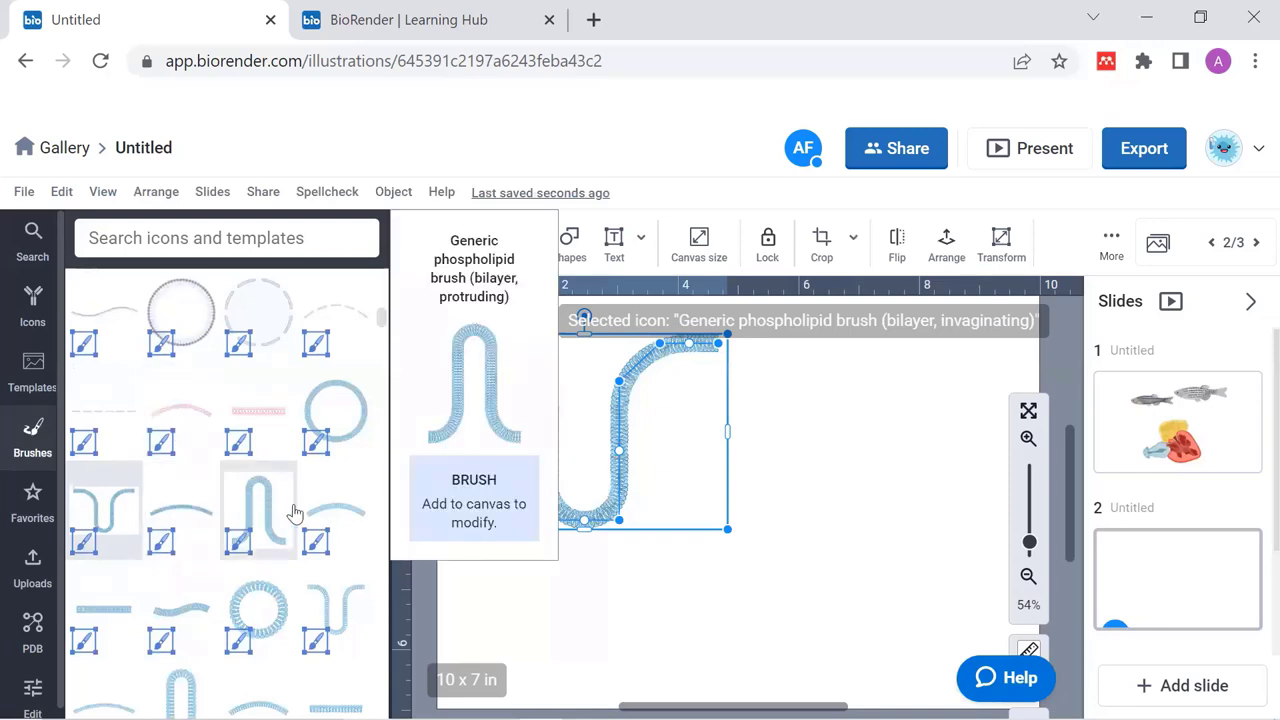
{"action": "left_click_drag", "start_coordinate": [728, 528], "coordinate": [758, 549]}
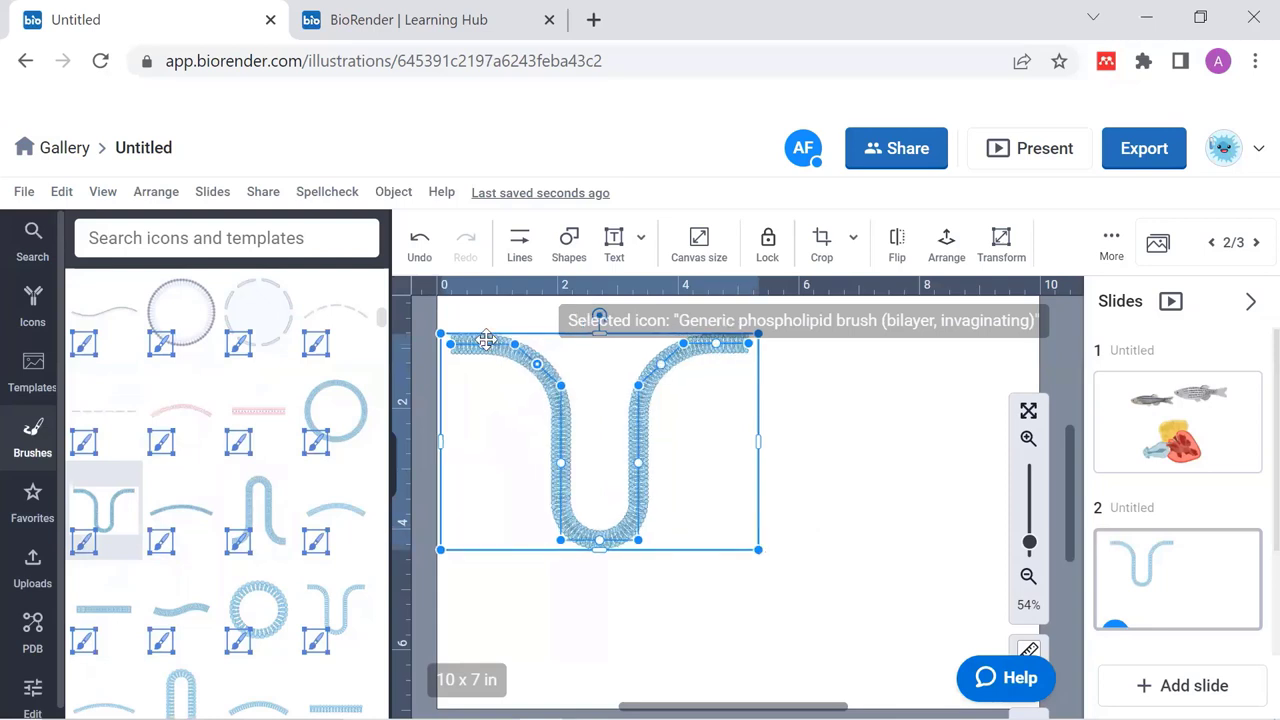
{"action": "left_click_drag", "start_coordinate": [489, 343], "coordinate": [473, 392]}
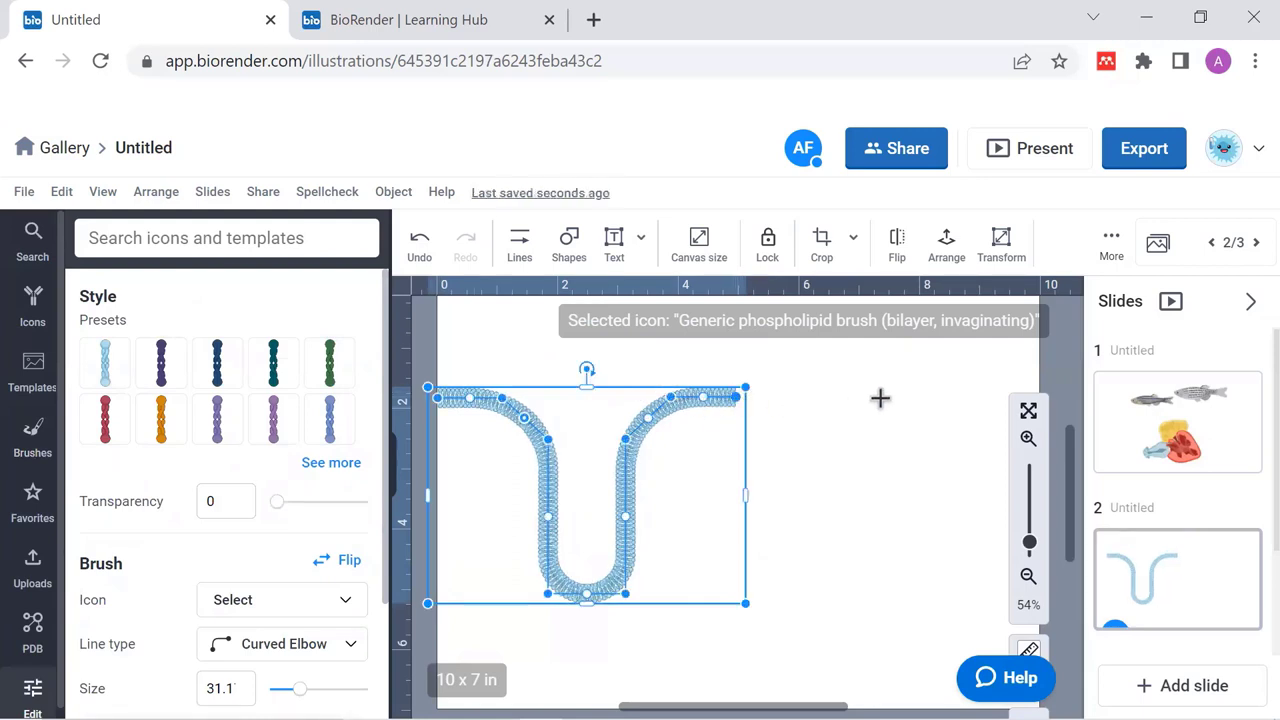
{"action": "left_click_drag", "start_coordinate": [961, 398], "coordinate": [1056, 396]}
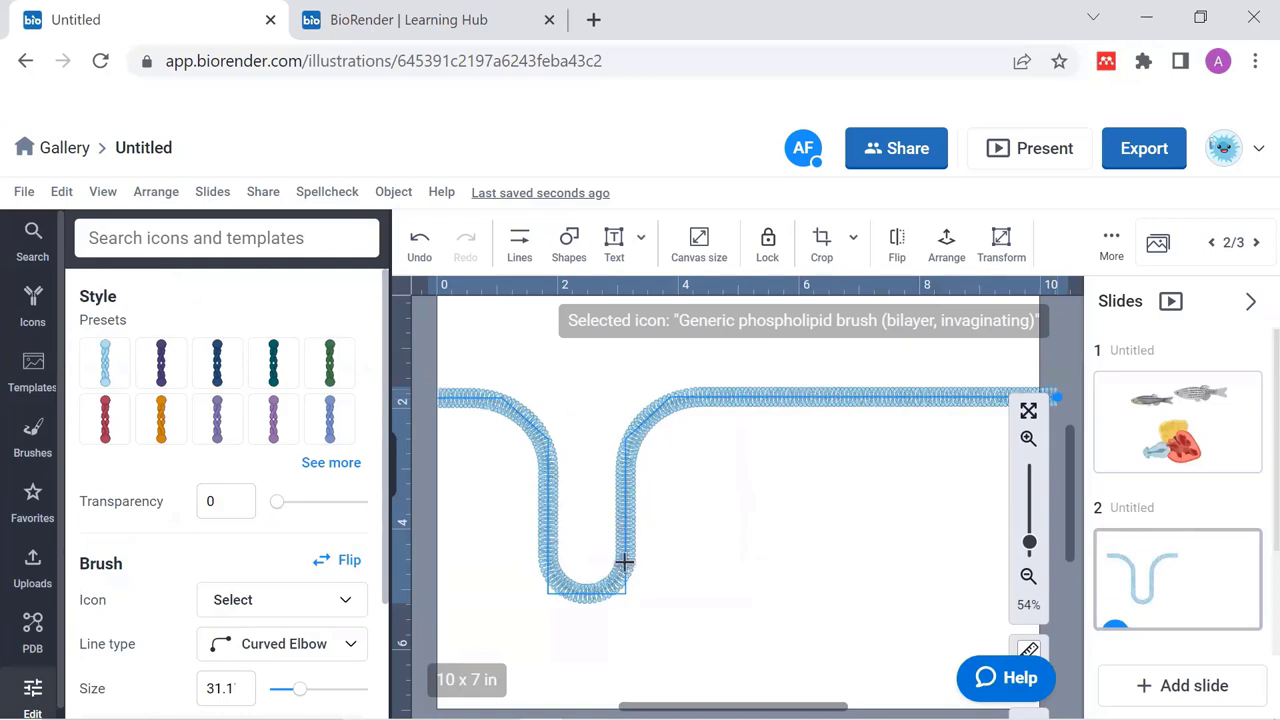
{"action": "left_click", "coordinate": [563, 585]}
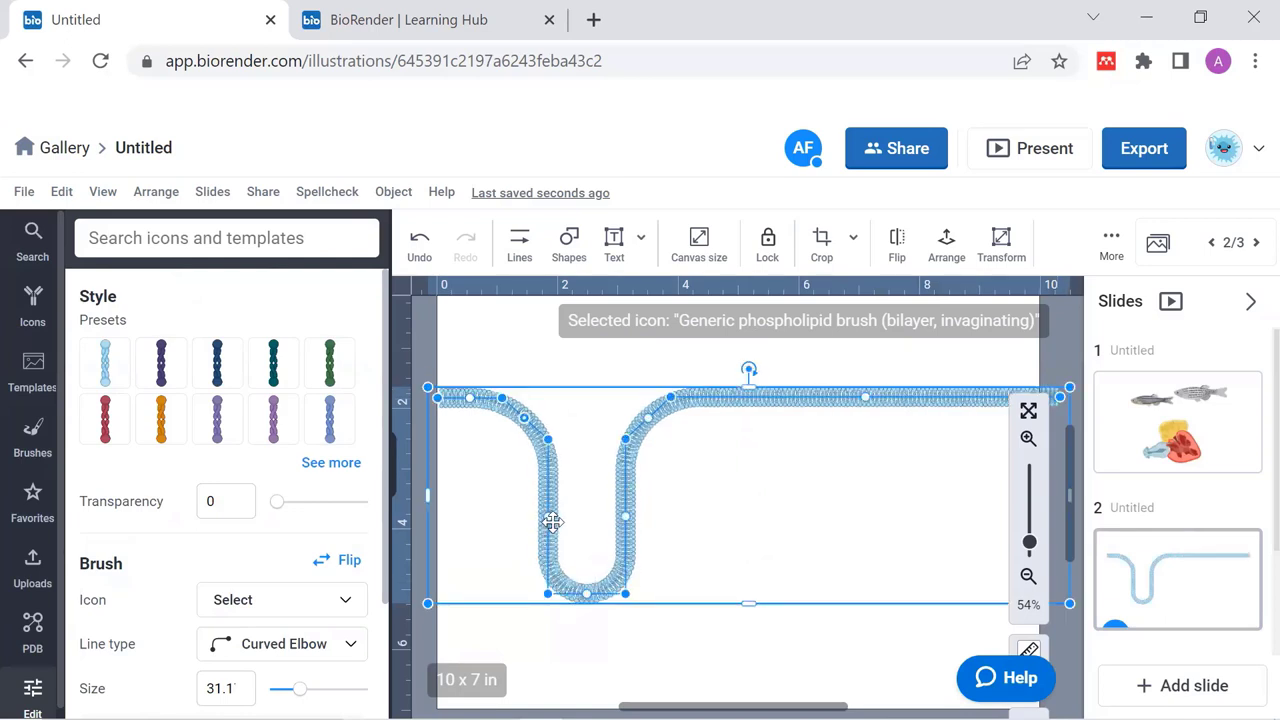
{"action": "left_click", "coordinate": [603, 611]}
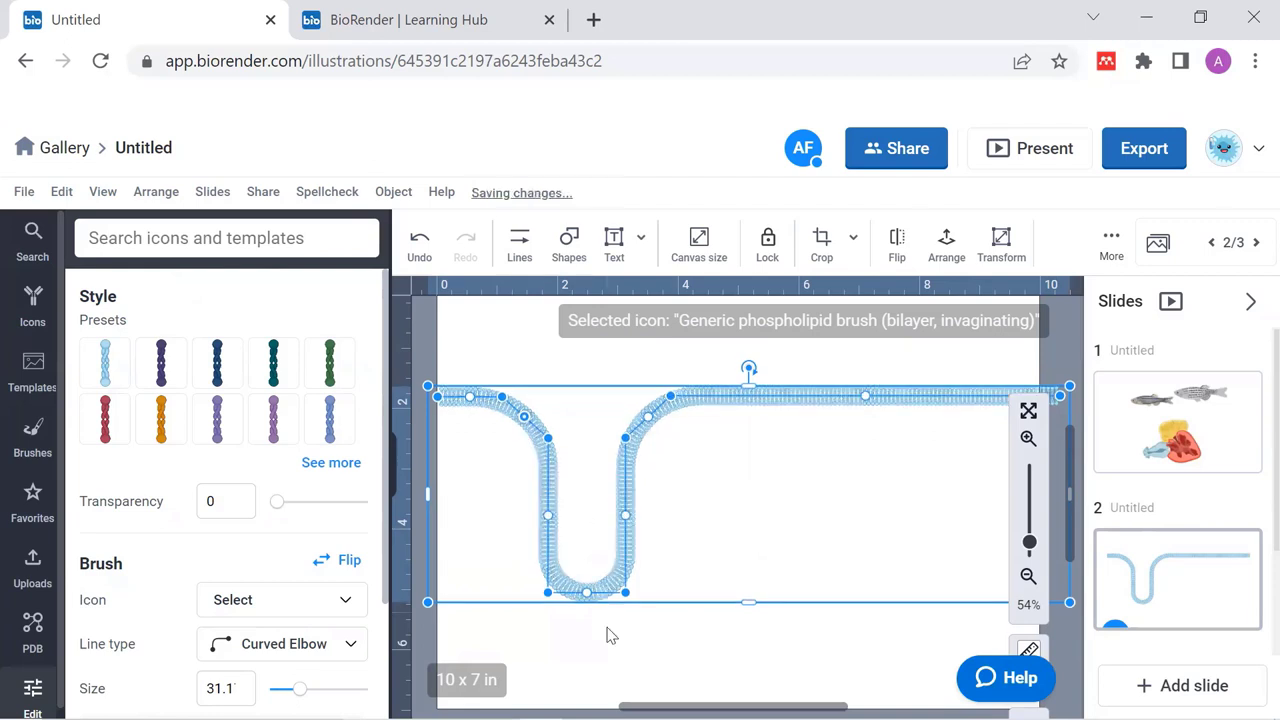
Edit the brush's path point into a rounded U-shaped dip, undoing a stray V bend.
{"action": "double_click", "coordinate": [595, 515]}
{"action": "mouse_move", "coordinate": [625, 515]}
{"action": "left_mouse_down"}
{"action": "mouse_move", "coordinate": [580, 517]}
{"action": "mouse_move", "coordinate": [597, 518]}
{"action": "left_mouse_up"}
{"action": "left_click_drag", "start_coordinate": [745, 515], "coordinate": [812, 515]}
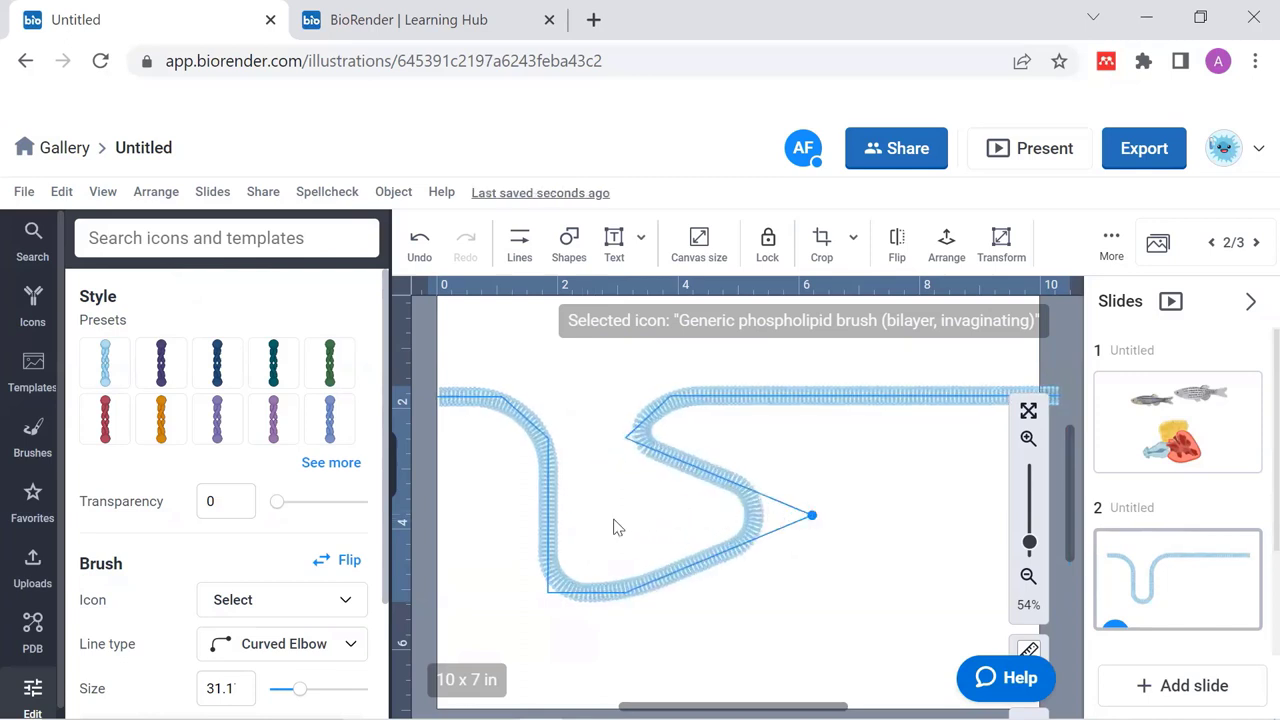
{"action": "key", "text": "ctrl+z"}
{"action": "key", "text": "ctrl+z"}
{"action": "key", "text": "ctrl+z"}
{"action": "mouse_move", "coordinate": [724, 515]}
{"action": "left_mouse_down"}
{"action": "mouse_move", "coordinate": [663, 531]}
{"action": "mouse_move", "coordinate": [605, 511]}
{"action": "left_mouse_up"}
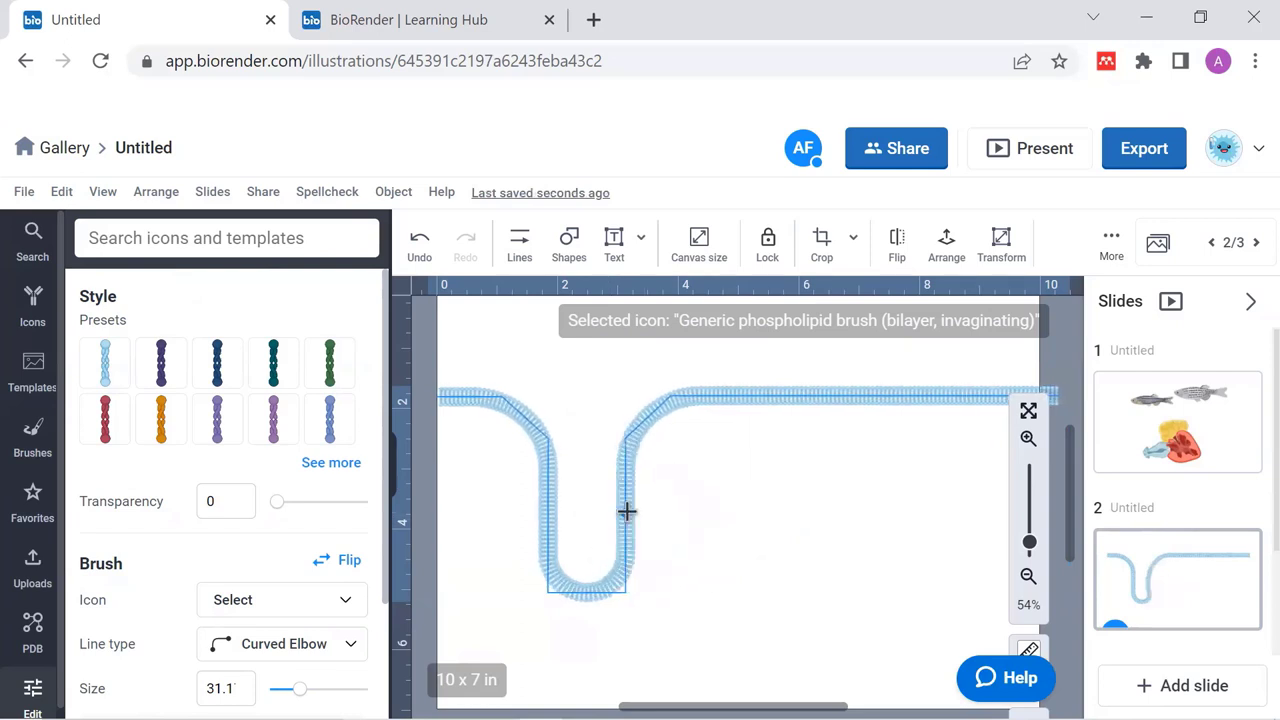
{"action": "left_click", "coordinate": [717, 523]}
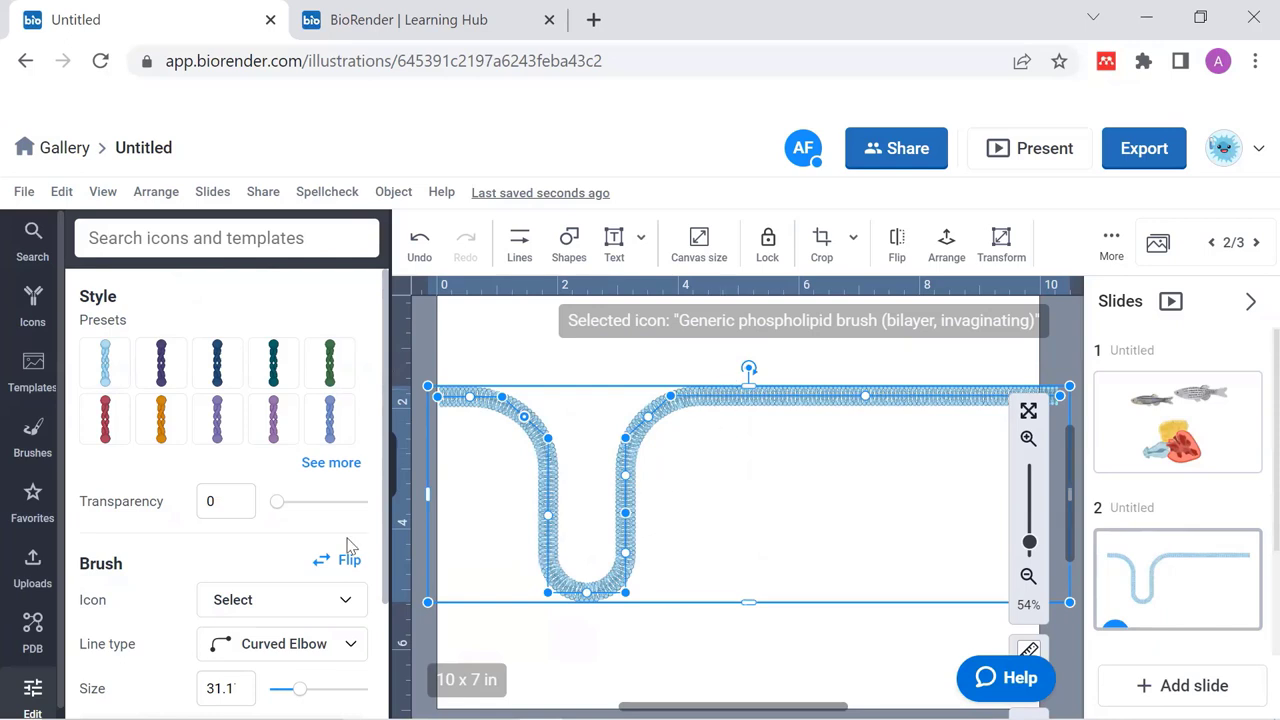
Separate the bilayer brush into editable icons and confirm the split.
{"action": "scroll", "coordinate": [99, 655], "scroll_direction": "down", "scroll_amount": 1}
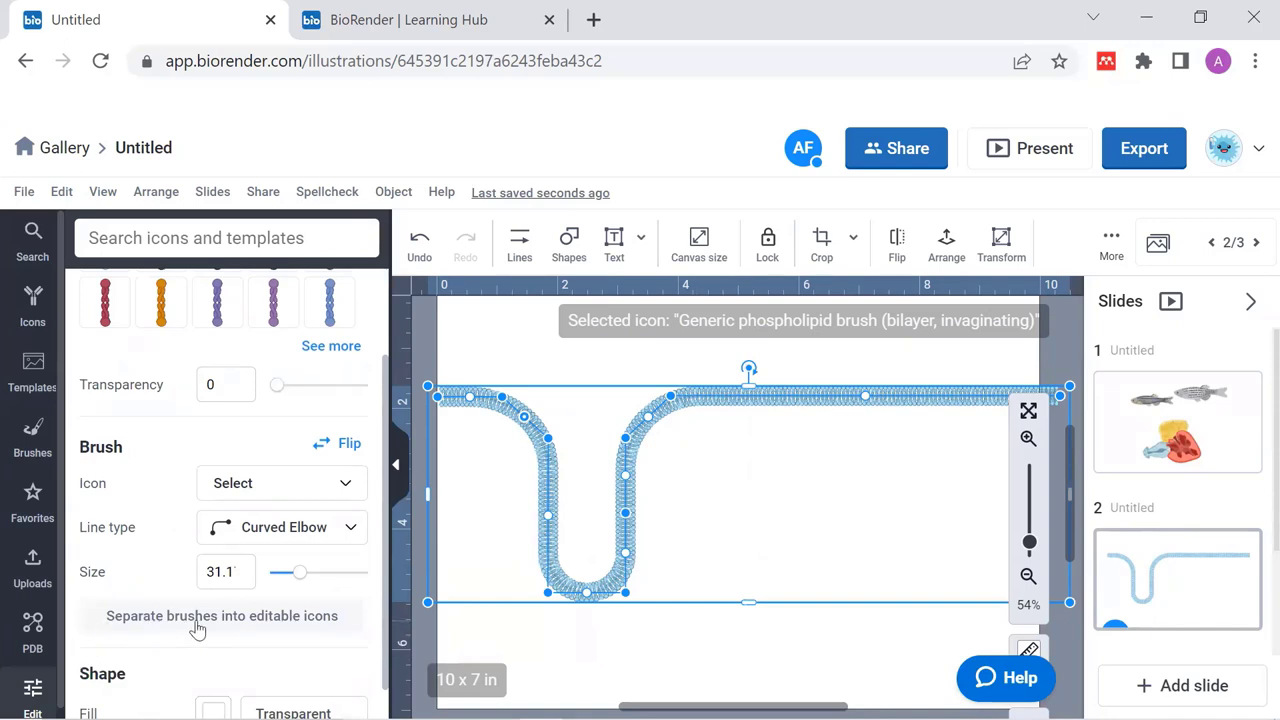
{"action": "left_click", "coordinate": [197, 616]}
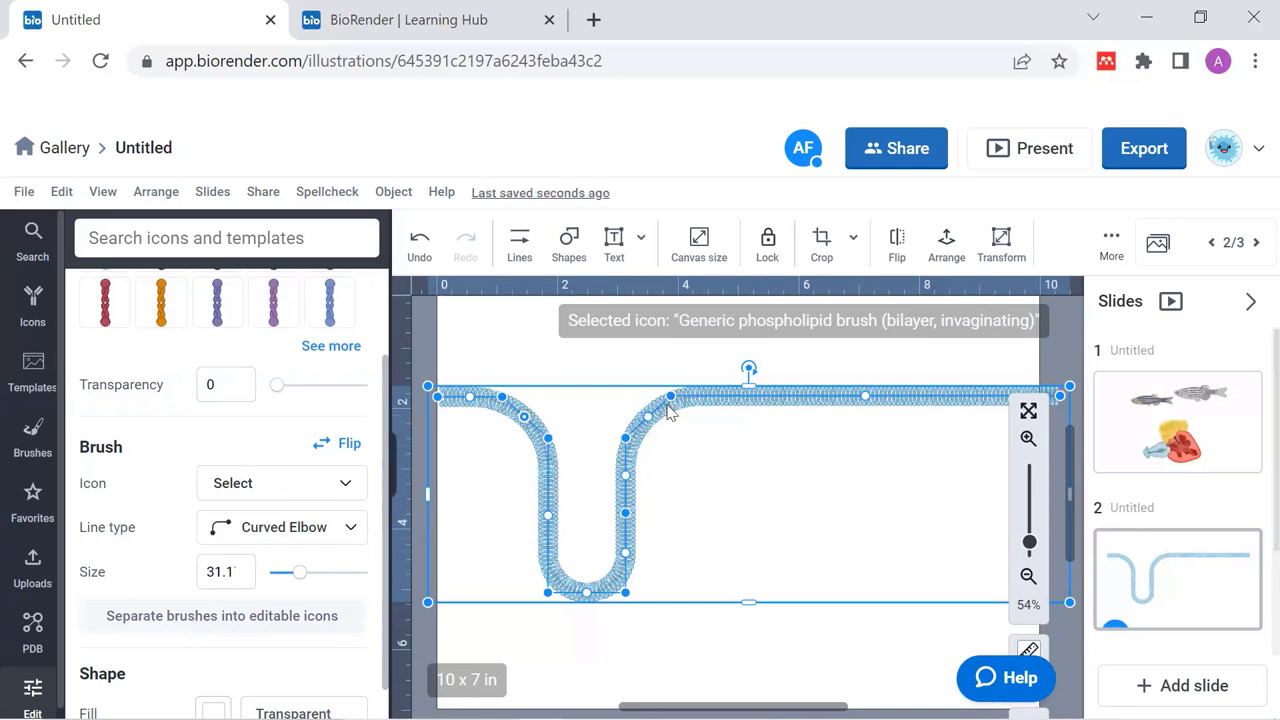
{"action": "right_click", "coordinate": [668, 404]}
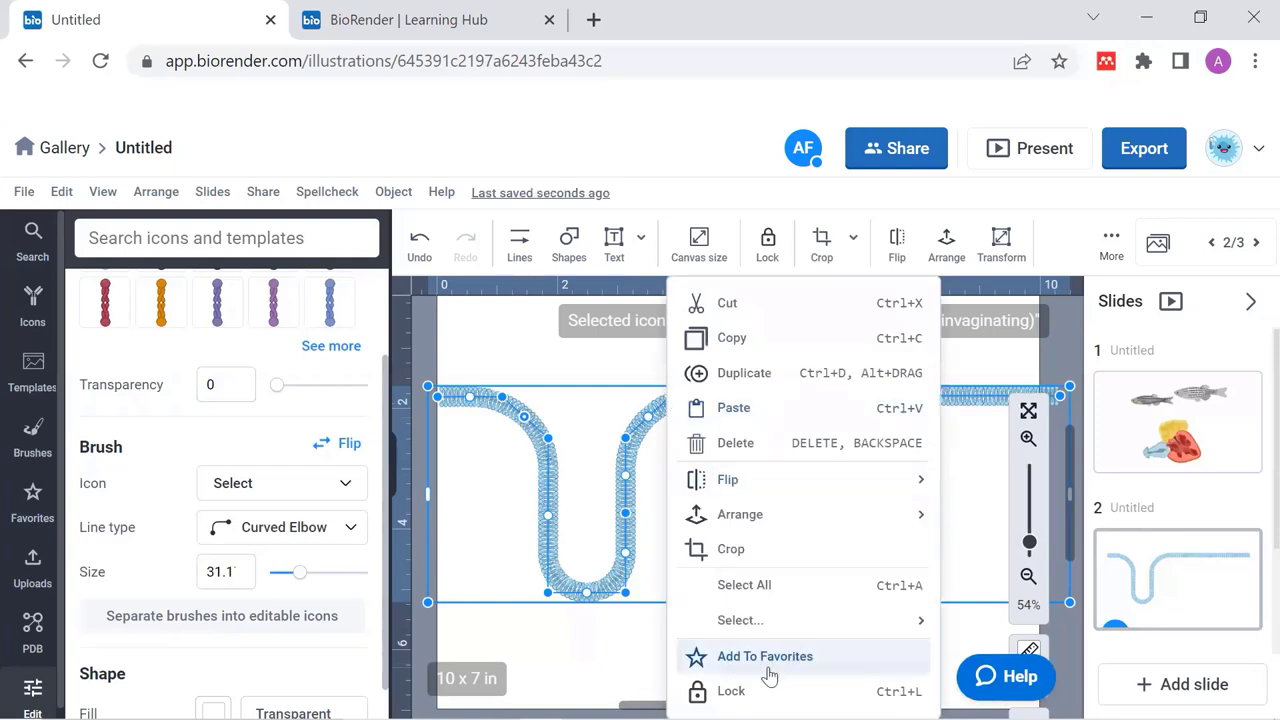
{"action": "left_click", "coordinate": [600, 681]}
{"action": "left_click", "coordinate": [611, 582]}
{"action": "scroll", "coordinate": [200, 640], "scroll_direction": "down", "scroll_amount": 2}
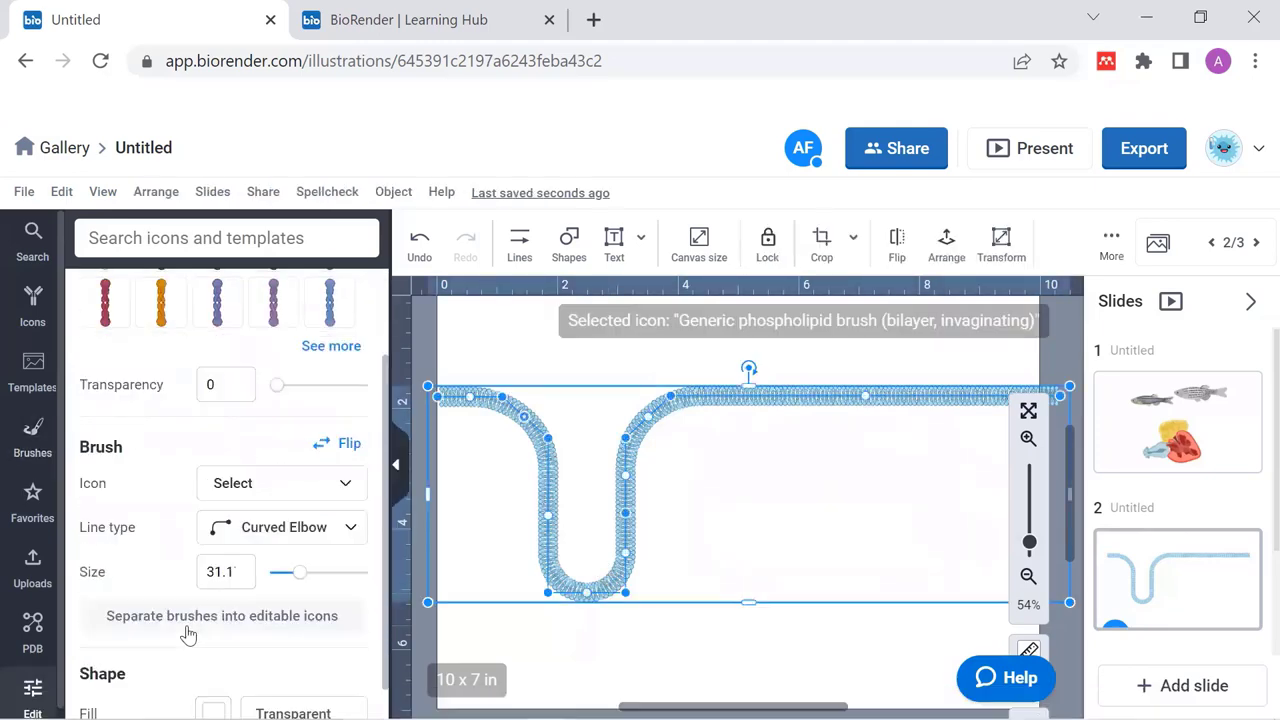
{"action": "left_click", "coordinate": [212, 616]}
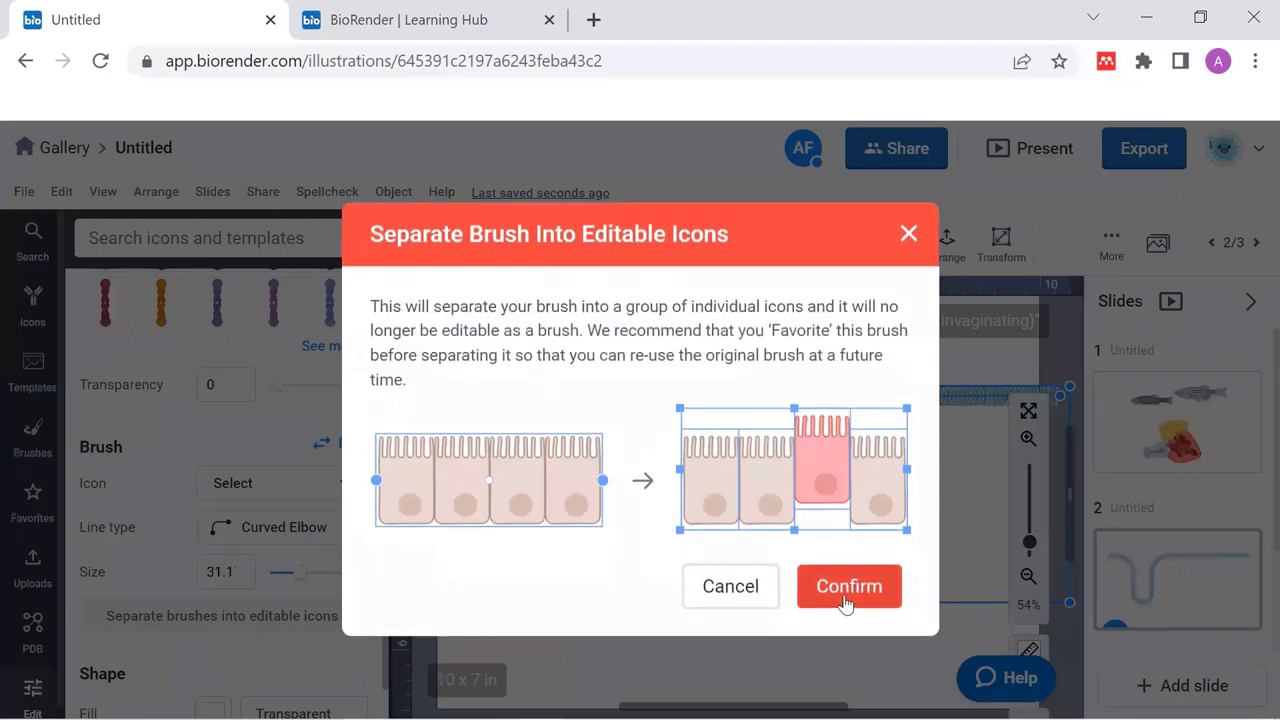
{"action": "left_click", "coordinate": [847, 597]}
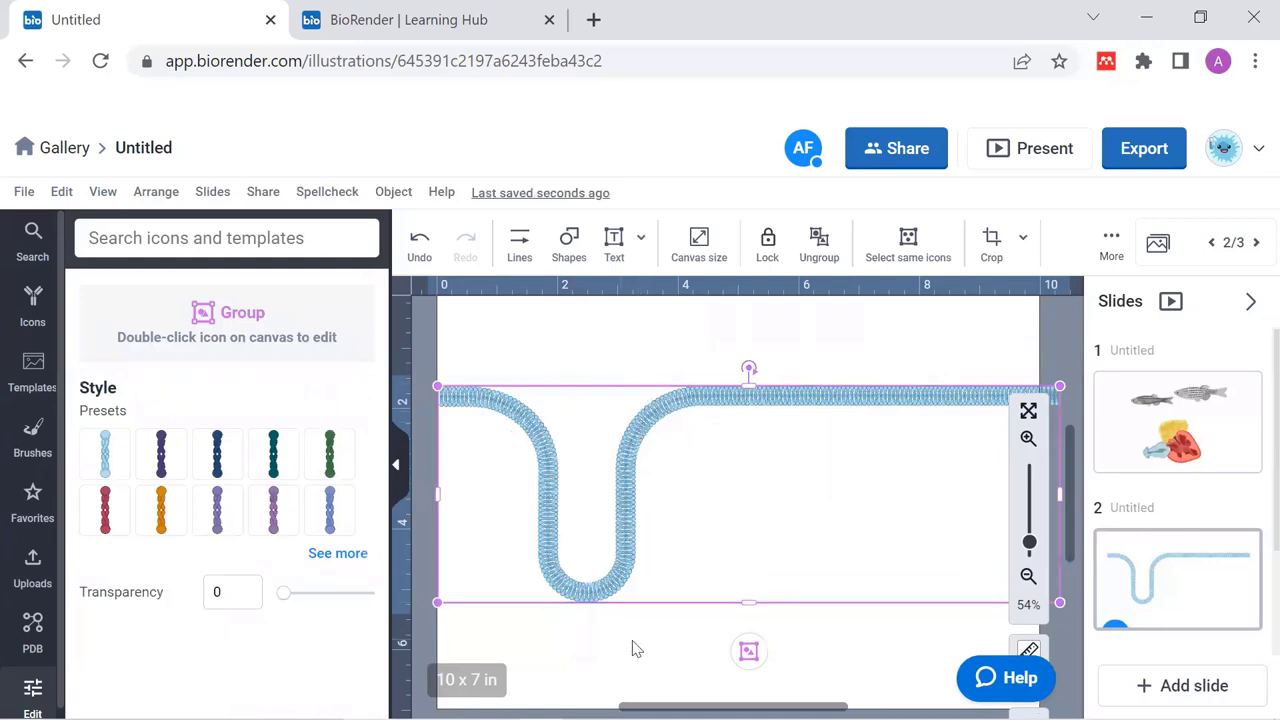
Delete the small segment where the bend meets the top line to leave a gap.
{"action": "double_click", "coordinate": [672, 402]}
{"action": "key", "text": "Escape"}
{"action": "left_click", "coordinate": [673, 400]}
{"action": "key", "text": "Escape"}
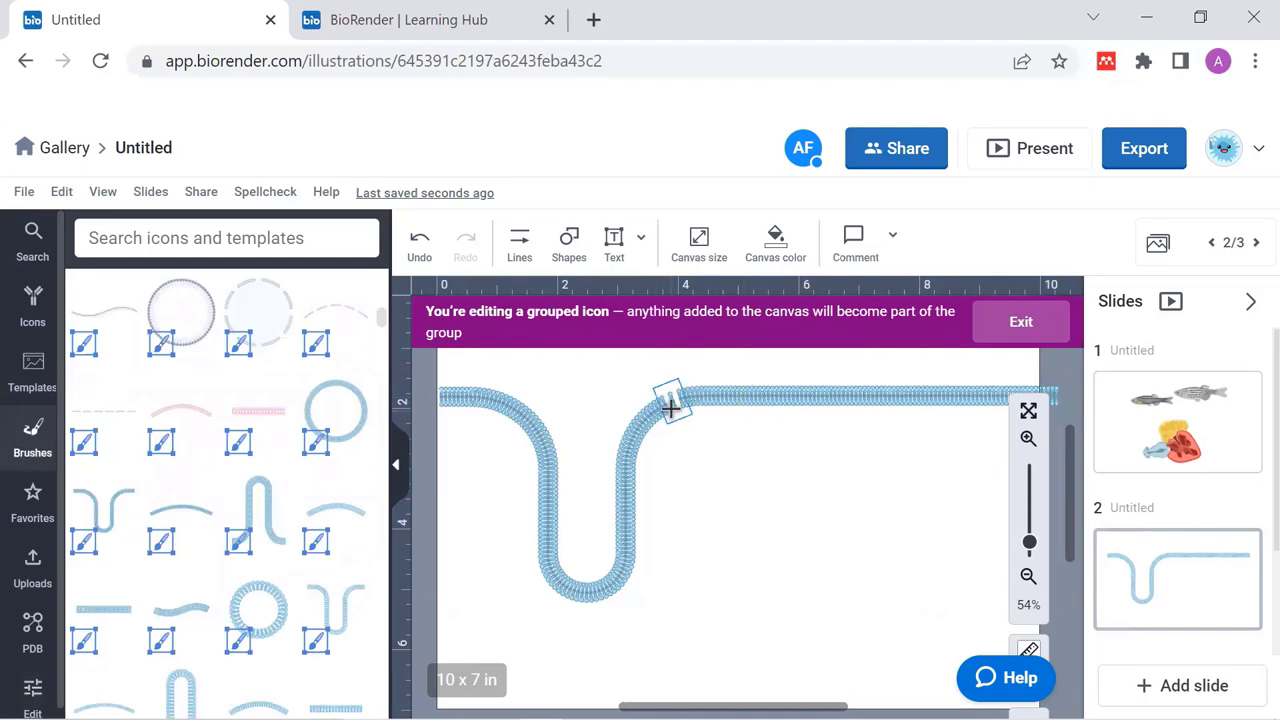
{"action": "left_click", "coordinate": [671, 404]}
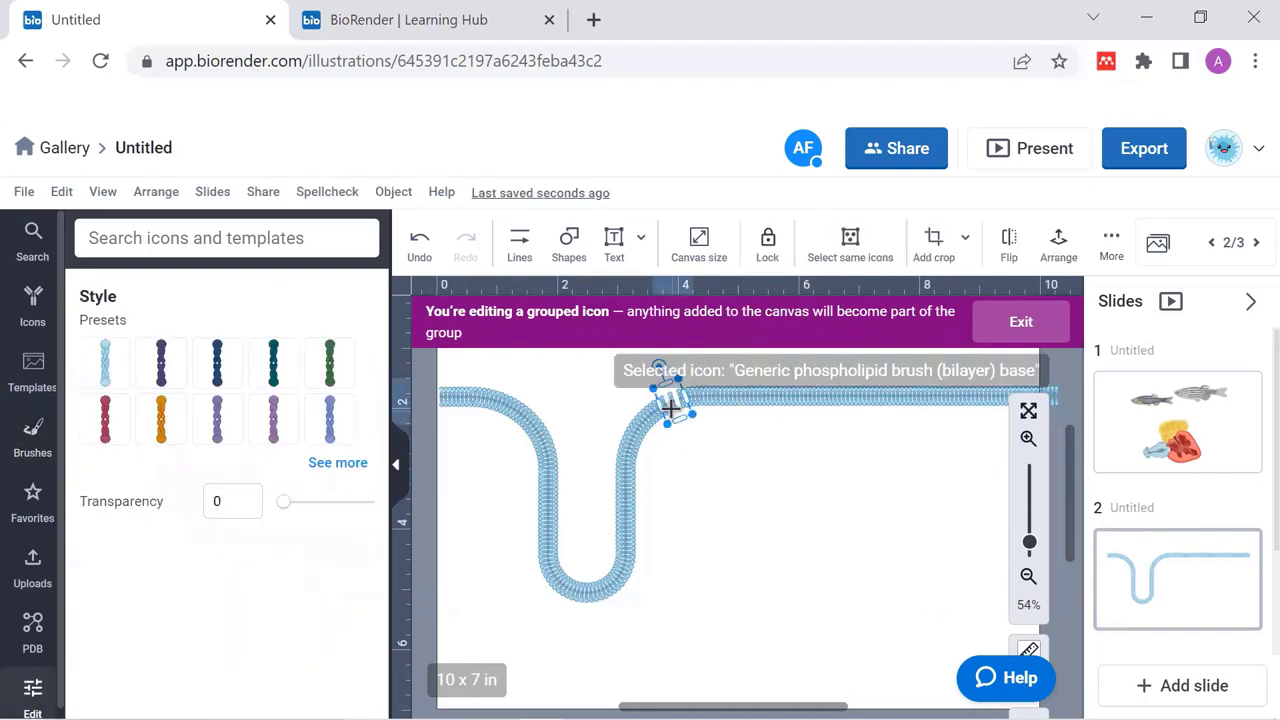
{"action": "key", "text": "Delete"}
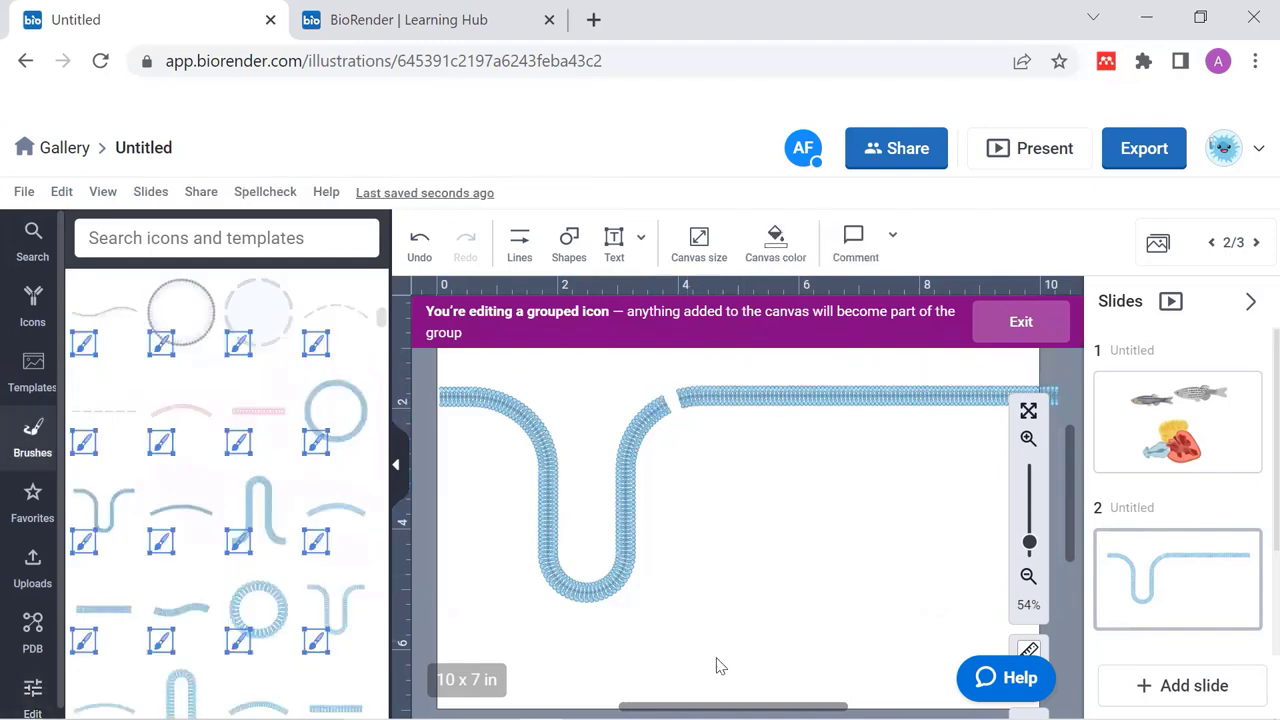
Place the circular phospholipid bilayer brush to the right of the U-shaped membrane.
{"action": "mouse_move", "coordinate": [258, 618]}
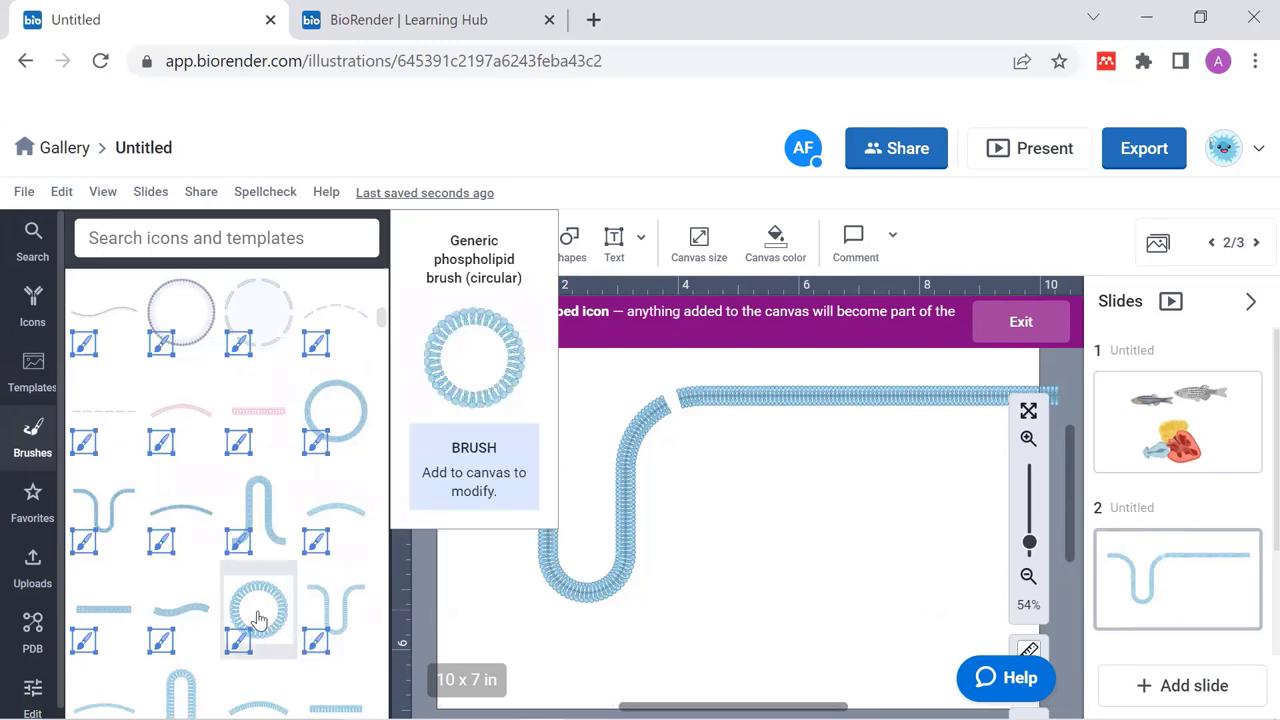
{"action": "mouse_move", "coordinate": [292, 622]}
{"action": "left_mouse_down"}
{"action": "mouse_move", "coordinate": [806, 514]}
{"action": "mouse_move", "coordinate": [771, 529]}
{"action": "mouse_move", "coordinate": [745, 500]}
{"action": "mouse_move", "coordinate": [748, 515]}
{"action": "left_mouse_up"}
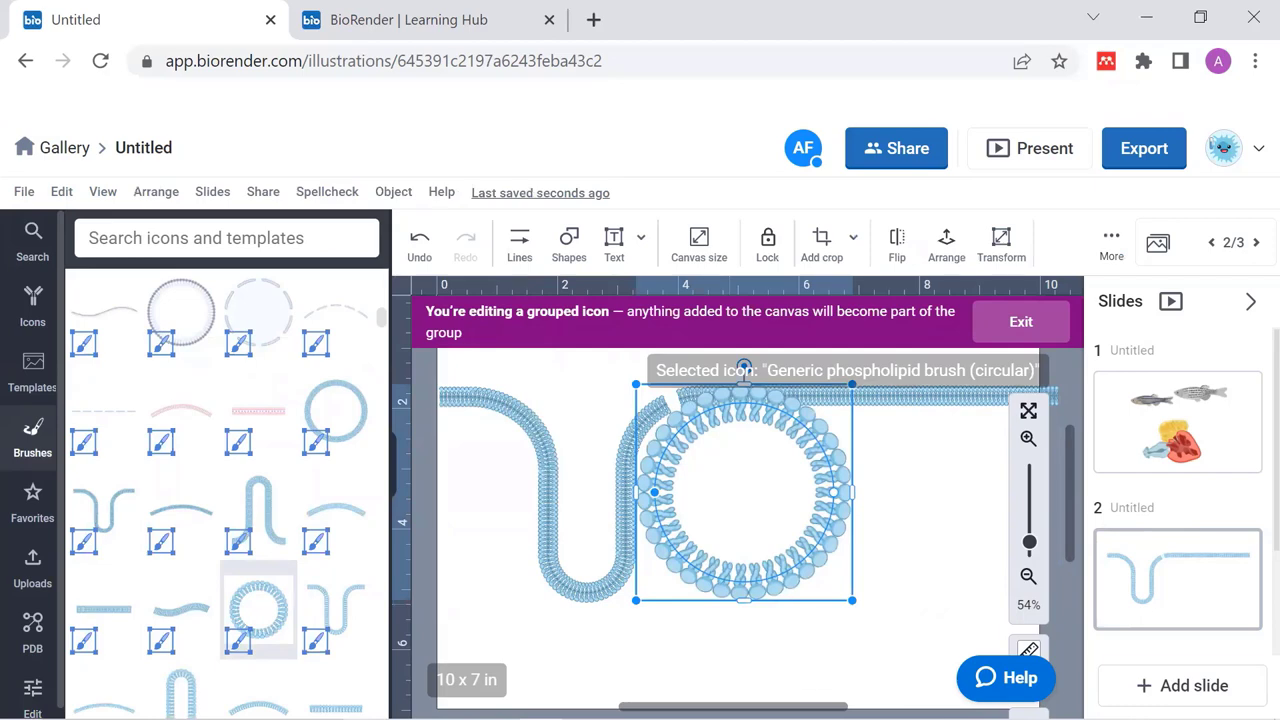
{"action": "mouse_move", "coordinate": [800, 560]}
{"action": "left_mouse_down"}
{"action": "mouse_move", "coordinate": [907, 650]}
{"action": "mouse_move", "coordinate": [874, 620]}
{"action": "left_mouse_up"}
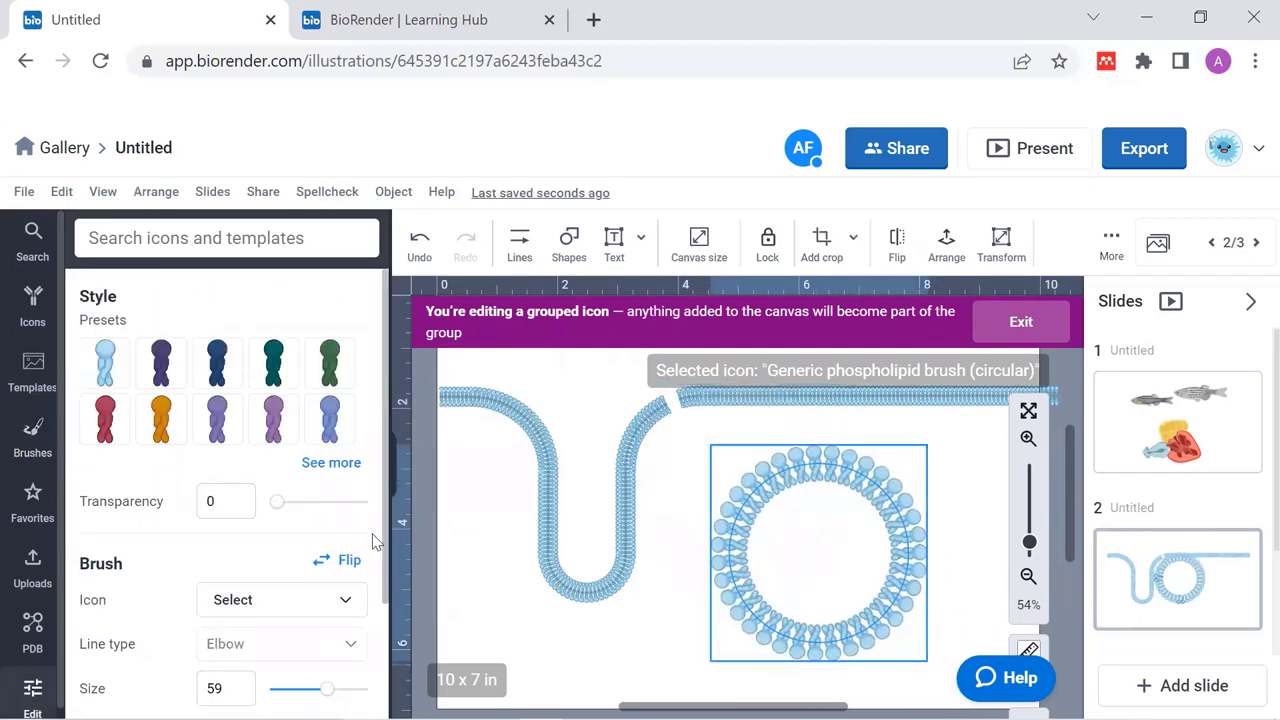
Cut the ring open on its right side and shorten it into a C-shaped arc.
{"action": "scroll", "coordinate": [320, 600], "scroll_direction": "down", "scroll_amount": 2}
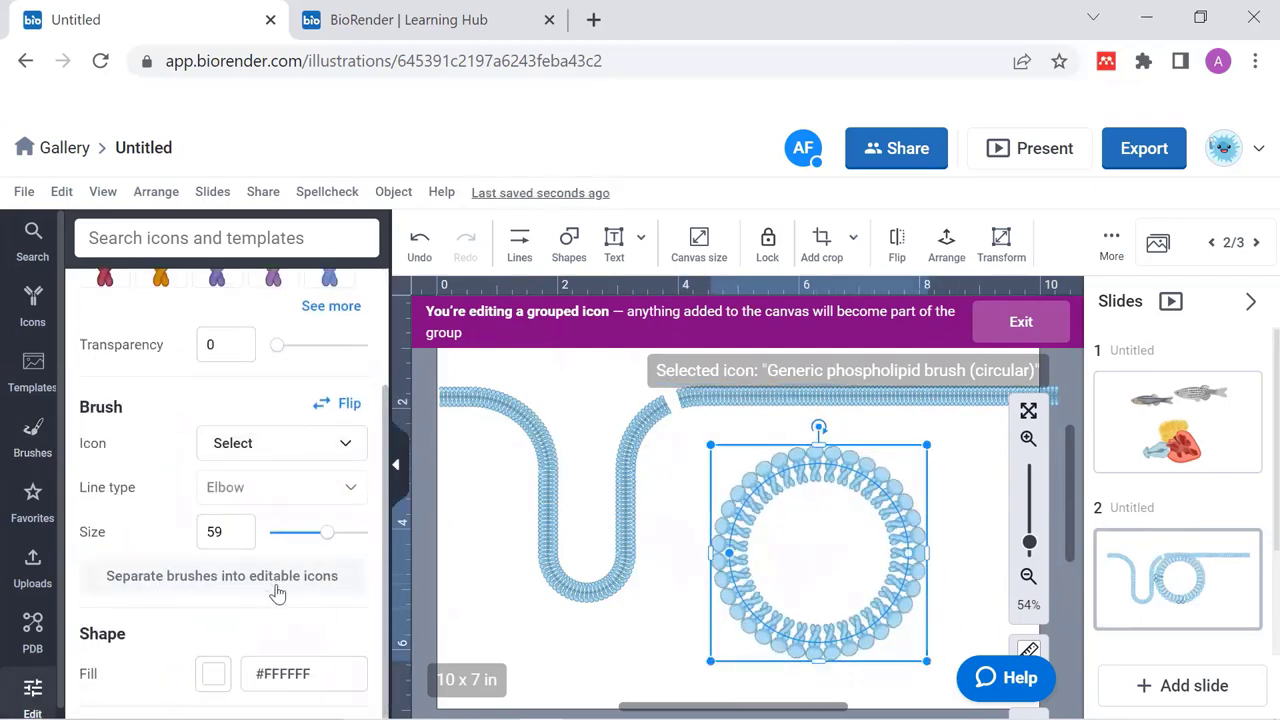
{"action": "left_click", "coordinate": [910, 553]}
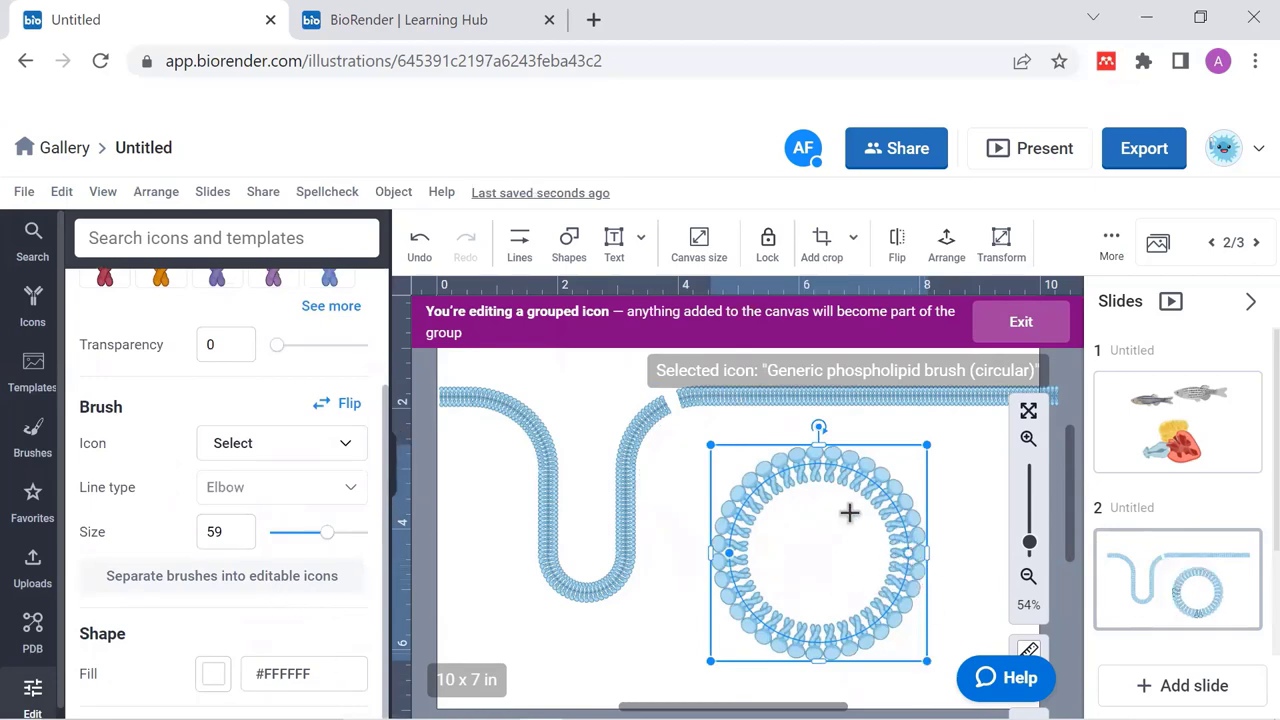
{"action": "left_click", "coordinate": [907, 555]}
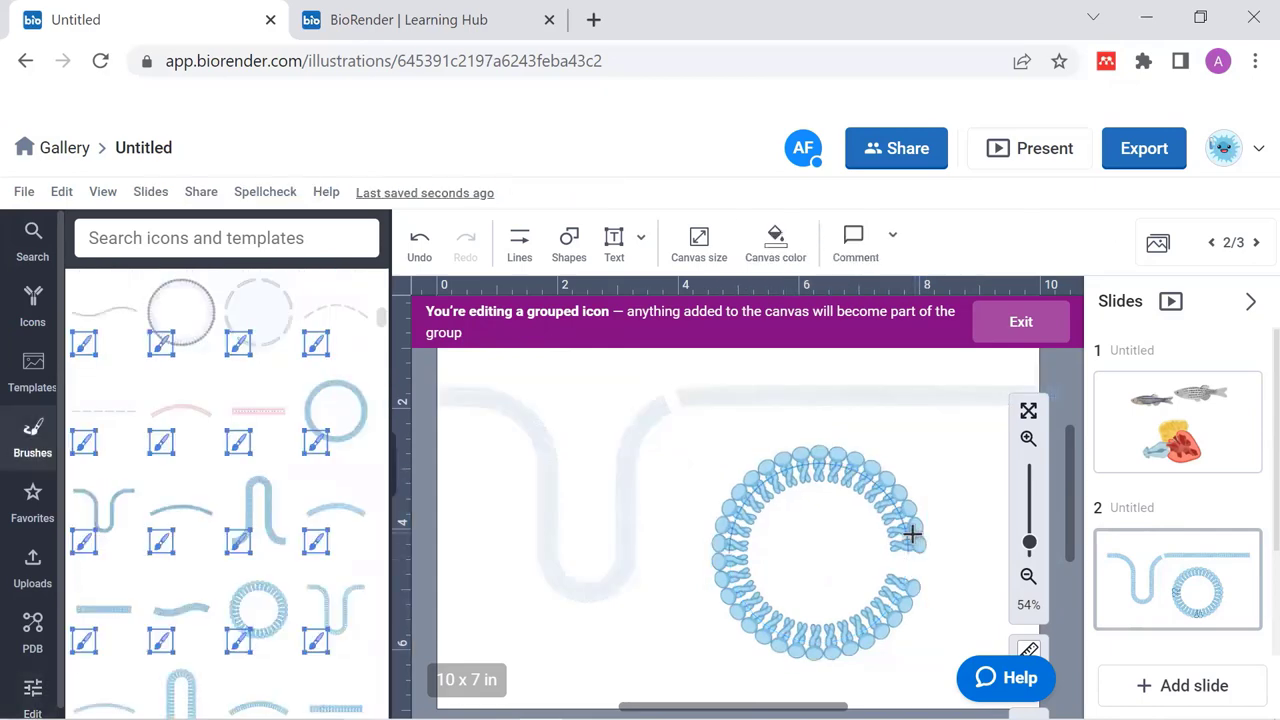
{"action": "left_click", "coordinate": [885, 493]}
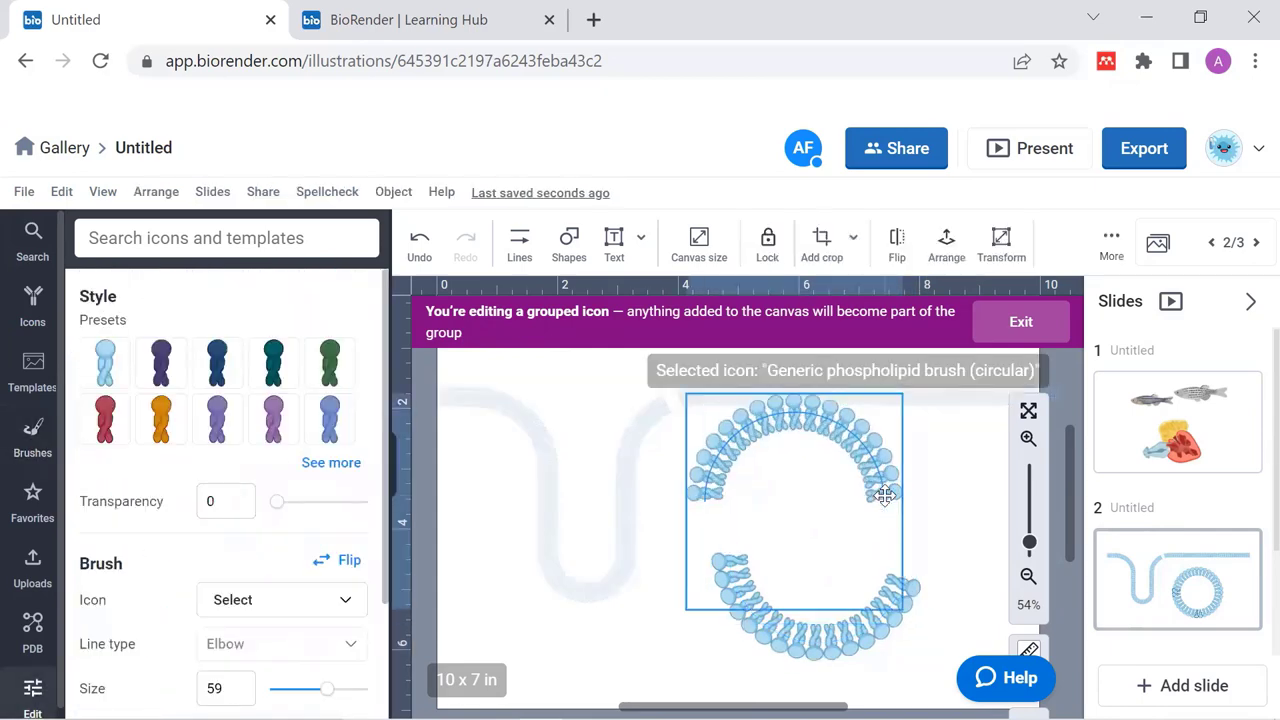
{"action": "mouse_move", "coordinate": [885, 493]}
{"action": "left_mouse_down"}
{"action": "mouse_move", "coordinate": [760, 530]}
{"action": "mouse_move", "coordinate": [806, 525]}
{"action": "mouse_move", "coordinate": [790, 511]}
{"action": "left_mouse_up"}
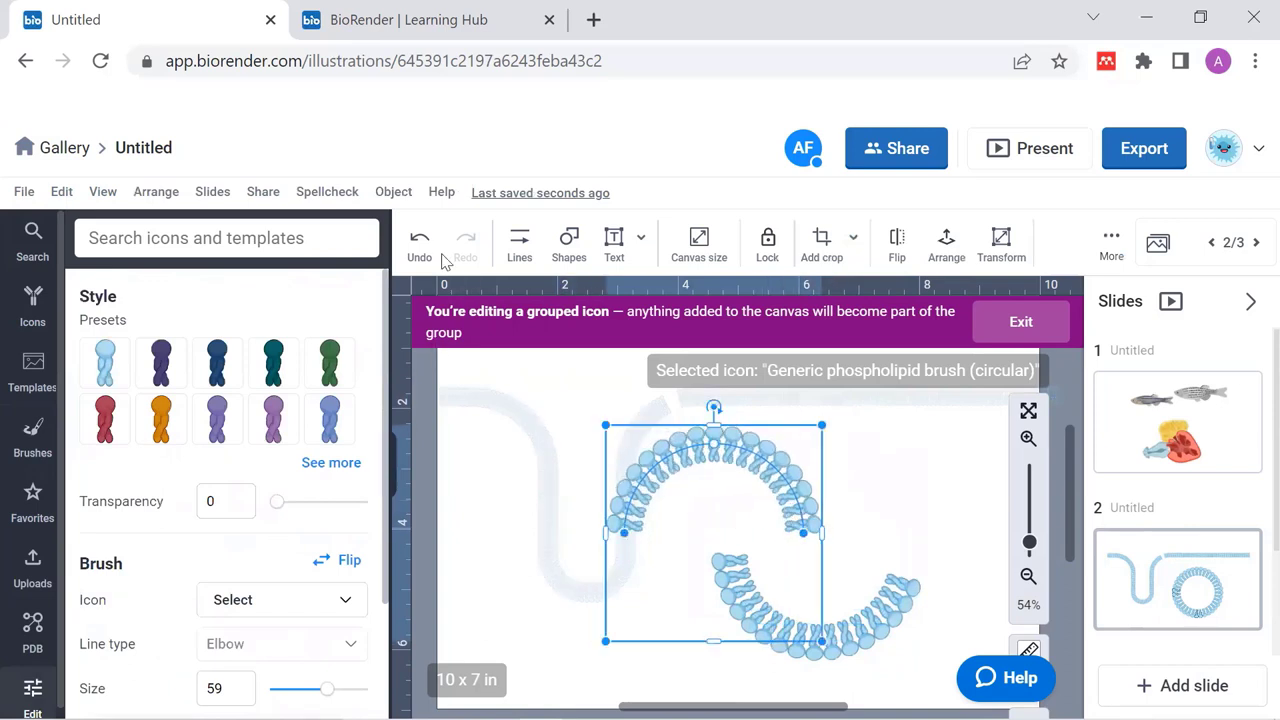
{"action": "key", "text": "ctrl+z"}
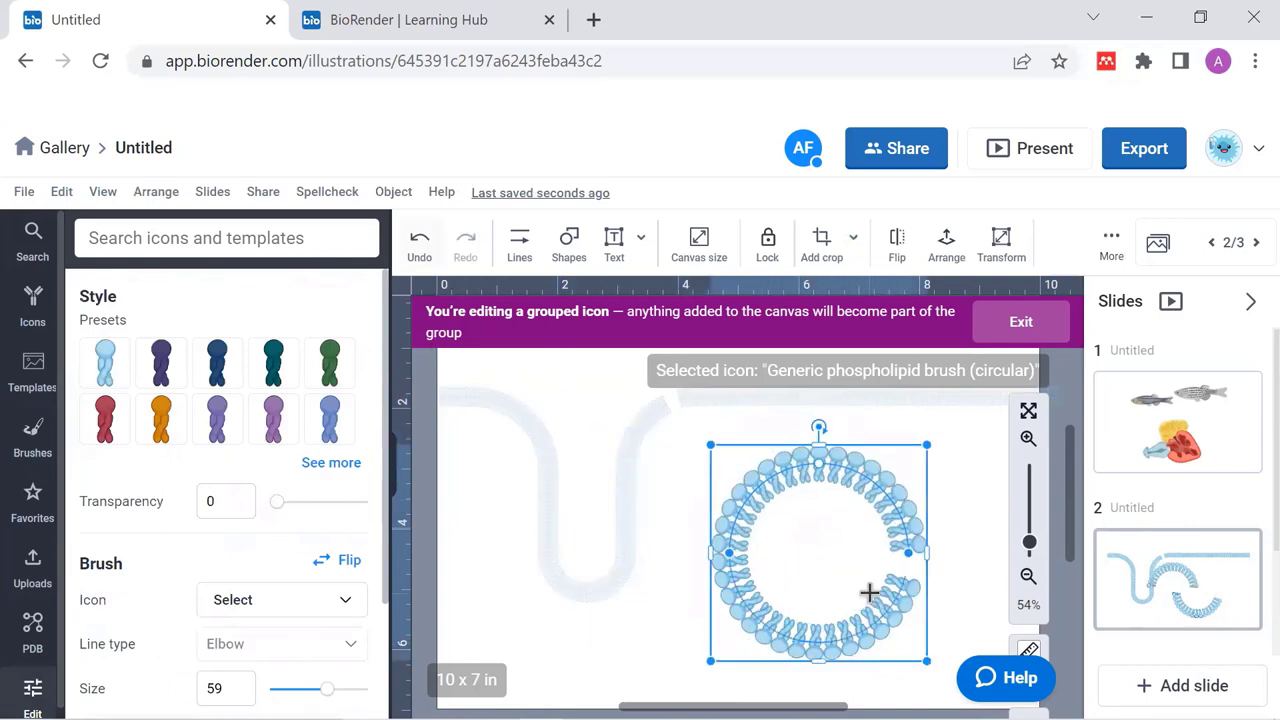
{"action": "mouse_move", "coordinate": [907, 552]}
{"action": "left_mouse_down"}
{"action": "mouse_move", "coordinate": [903, 523]}
{"action": "mouse_move", "coordinate": [831, 463]}
{"action": "mouse_move", "coordinate": [803, 463]}
{"action": "mouse_move", "coordinate": [880, 484]}
{"action": "left_mouse_up"}
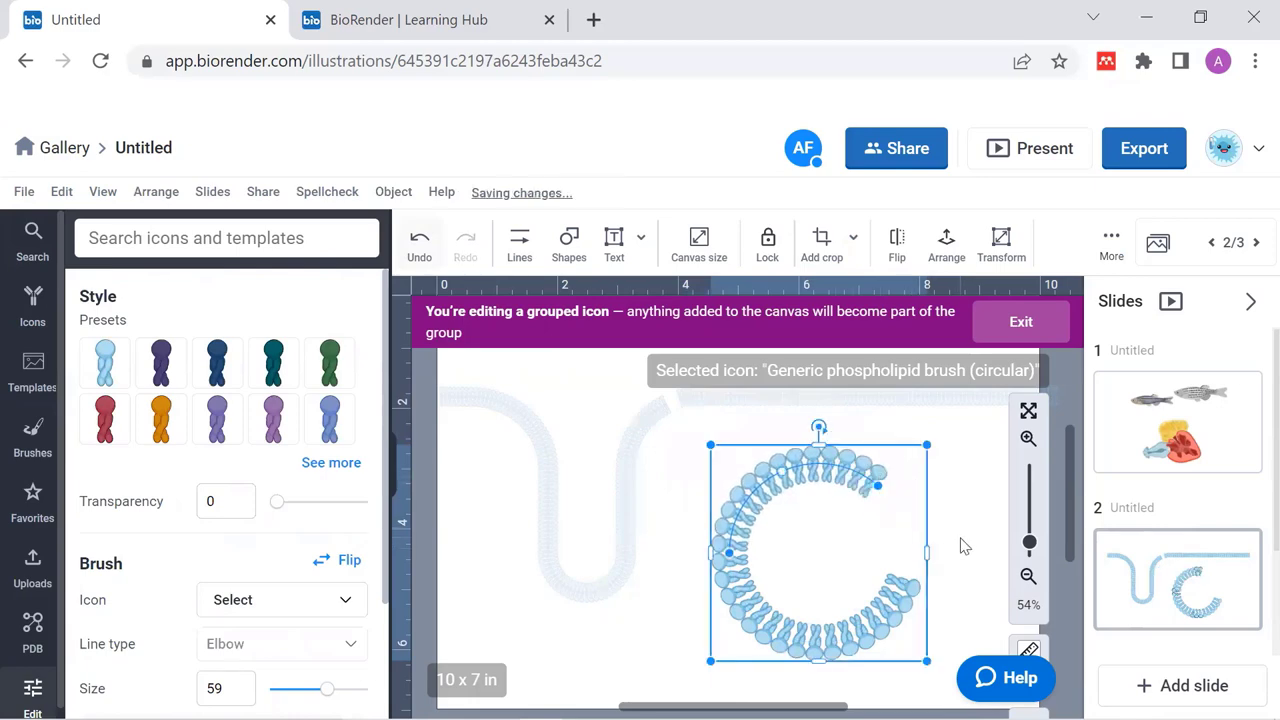
{"action": "left_click", "coordinate": [960, 546]}
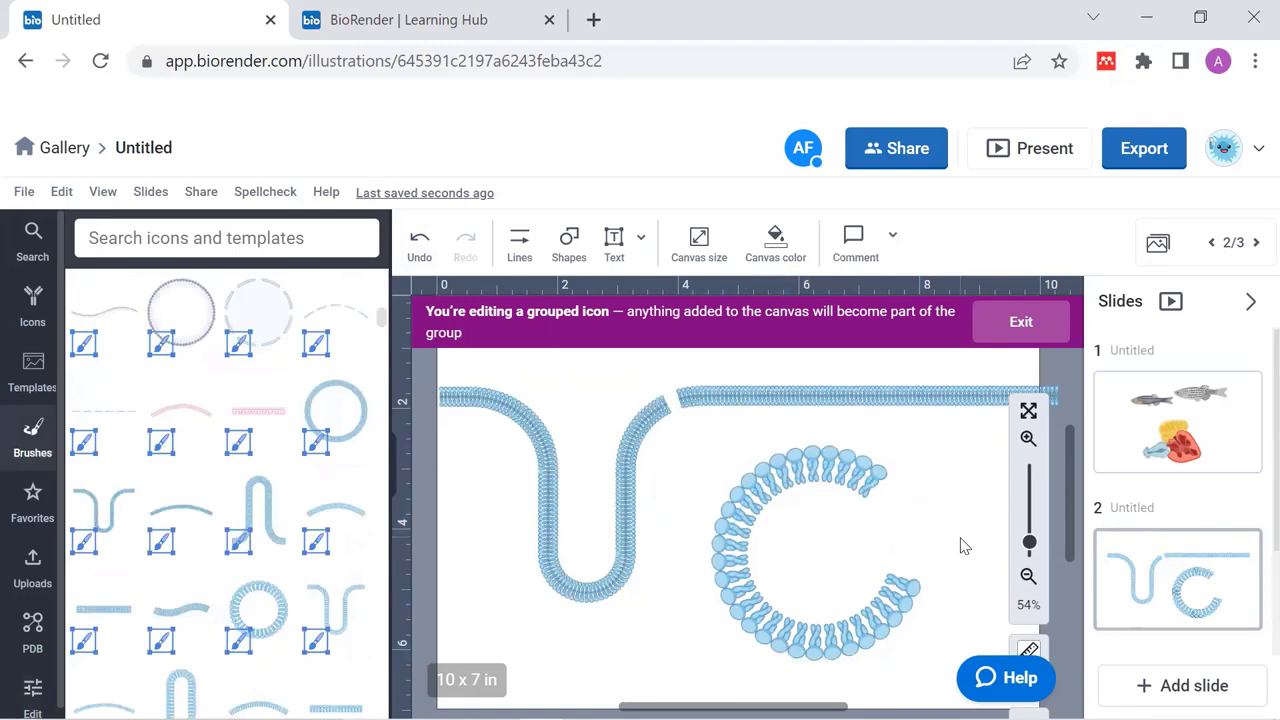
Add a new slide and place the uploaded QR code image on it.
{"action": "left_click", "coordinate": [30, 588]}
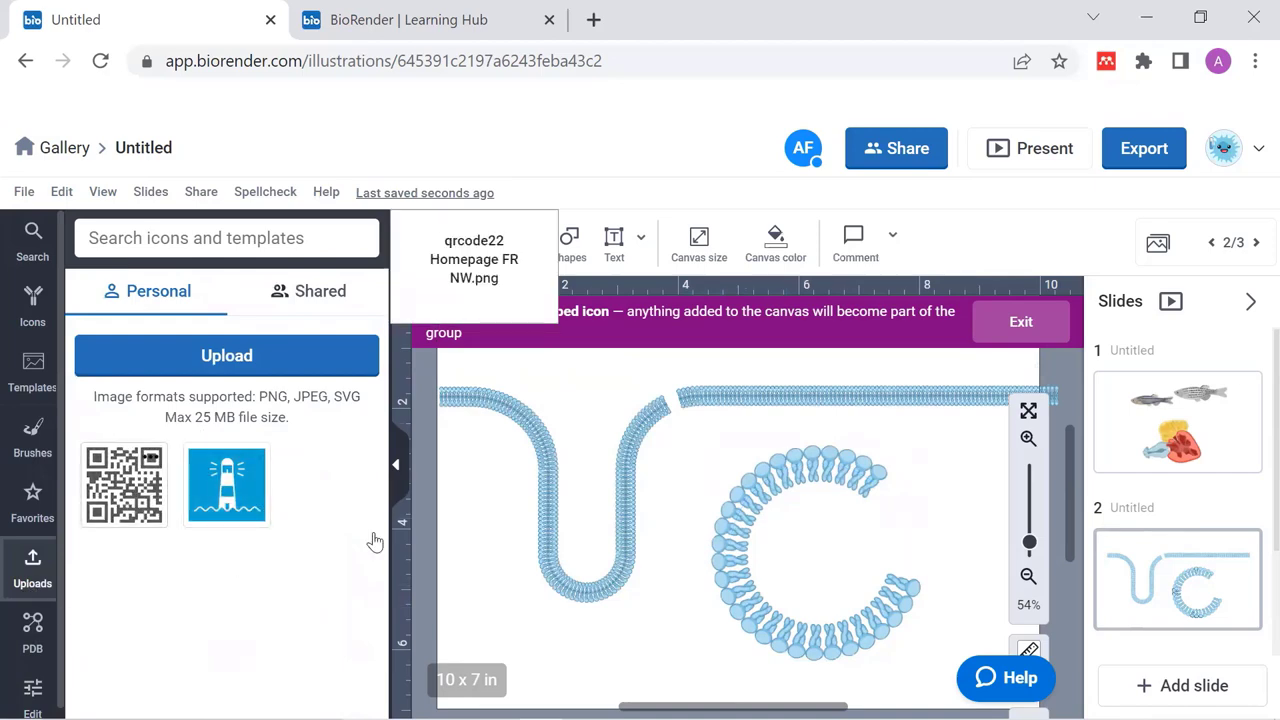
{"action": "left_click", "coordinate": [1143, 685]}
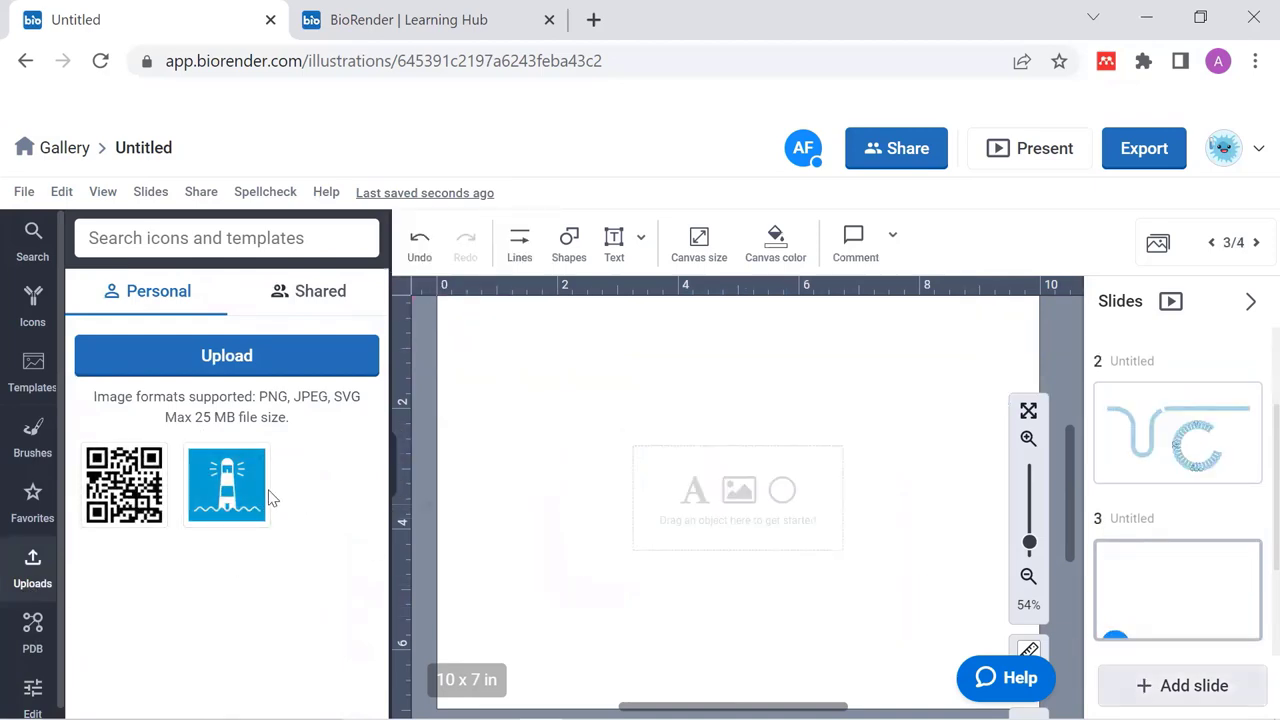
{"action": "left_click_drag", "start_coordinate": [143, 511], "coordinate": [714, 512]}
{"action": "left_click", "coordinate": [1108, 632]}
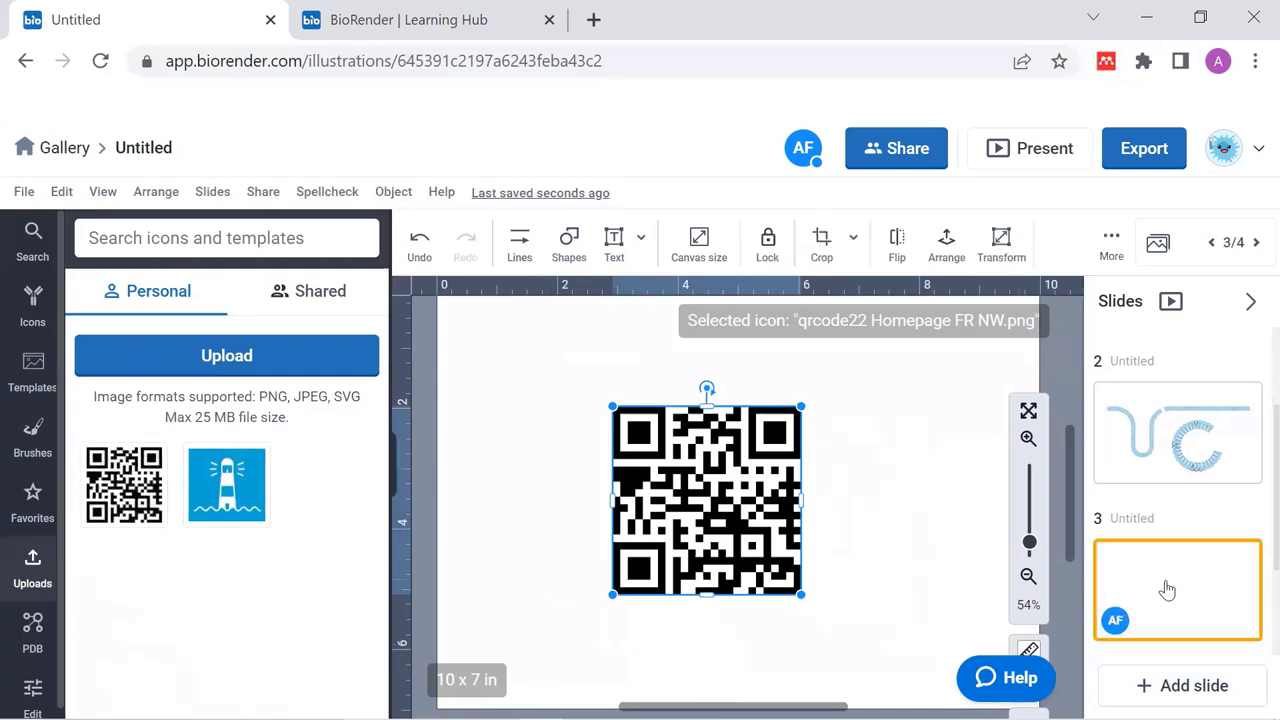
Add another blank slide 4 with the PDB protein structures library shown.
{"action": "left_click", "coordinate": [30, 638]}
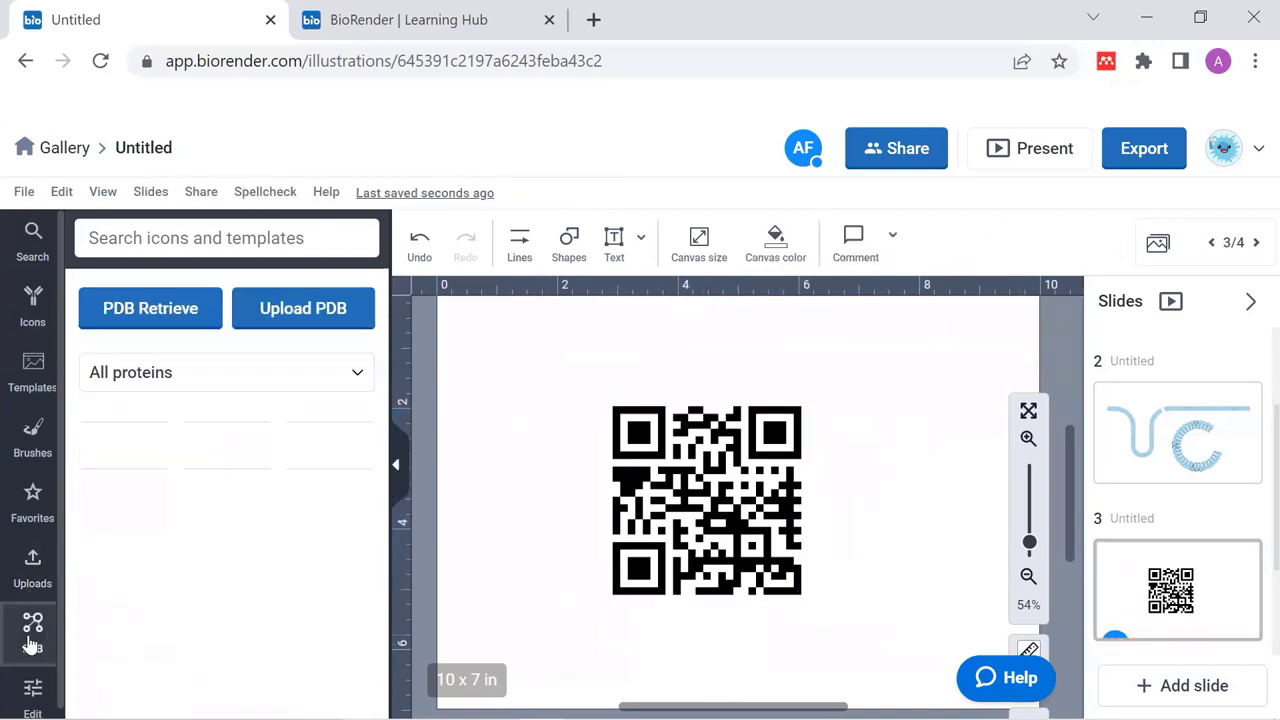
{"action": "left_click", "coordinate": [1168, 675]}
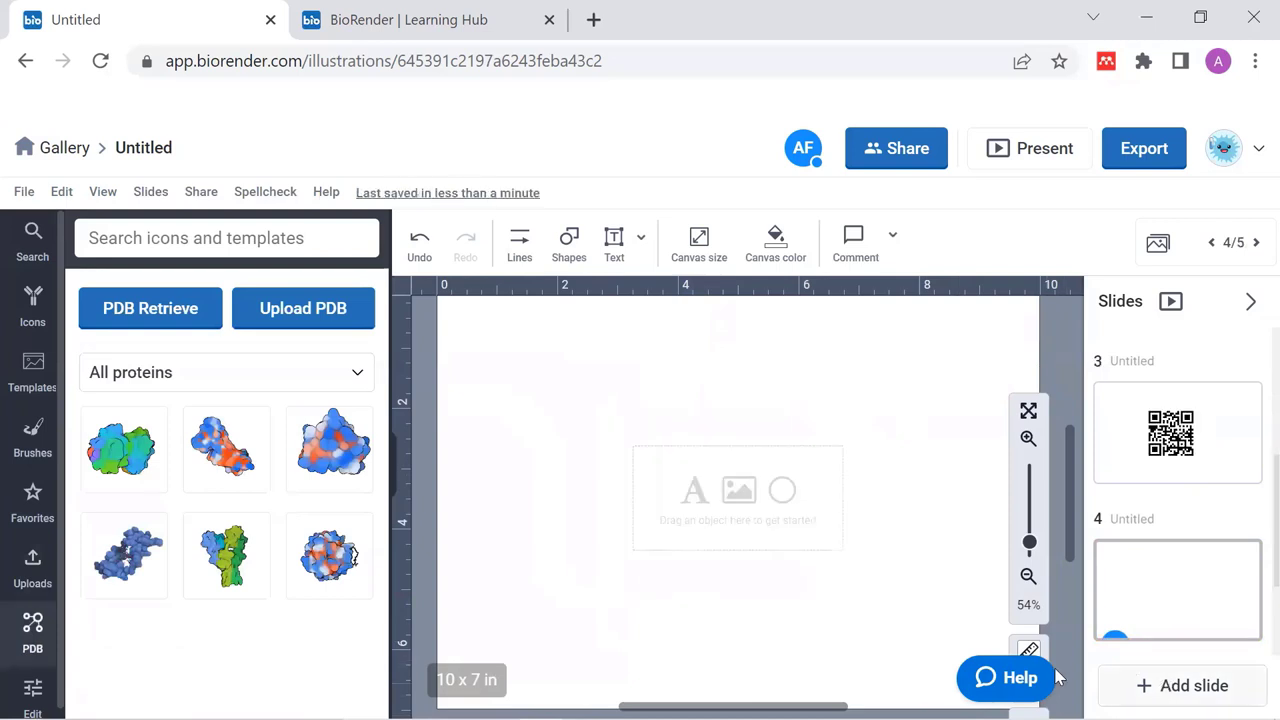
{"action": "mouse_move", "coordinate": [143, 460]}
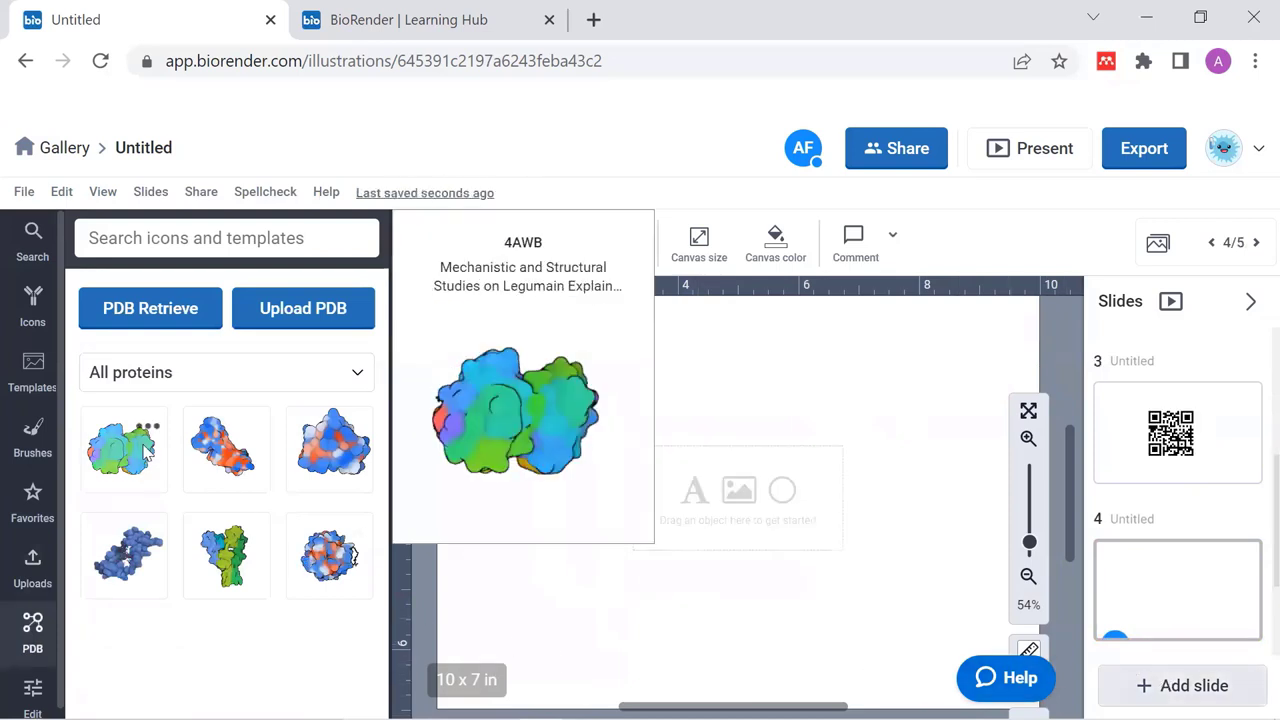
Load the 2PYP preset protein in the PDB Builder and rotate it to inspect.
{"action": "left_click", "coordinate": [175, 314]}
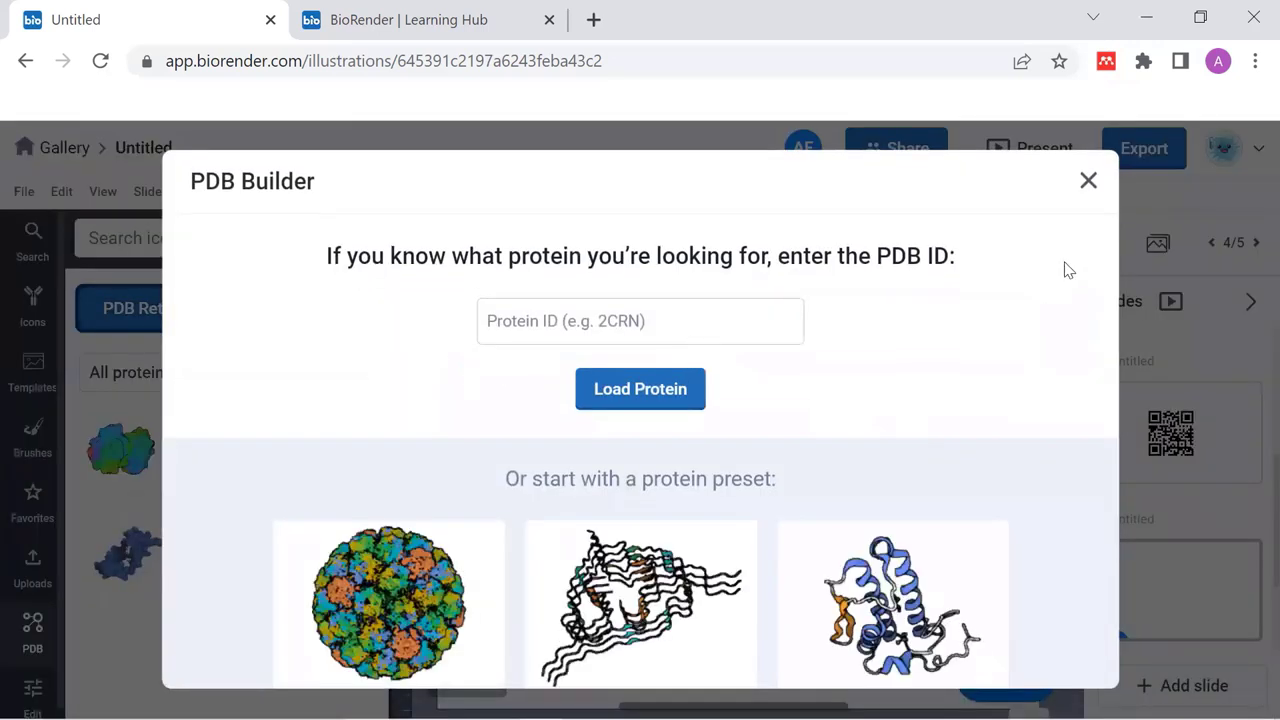
{"action": "left_click", "coordinate": [1089, 184]}
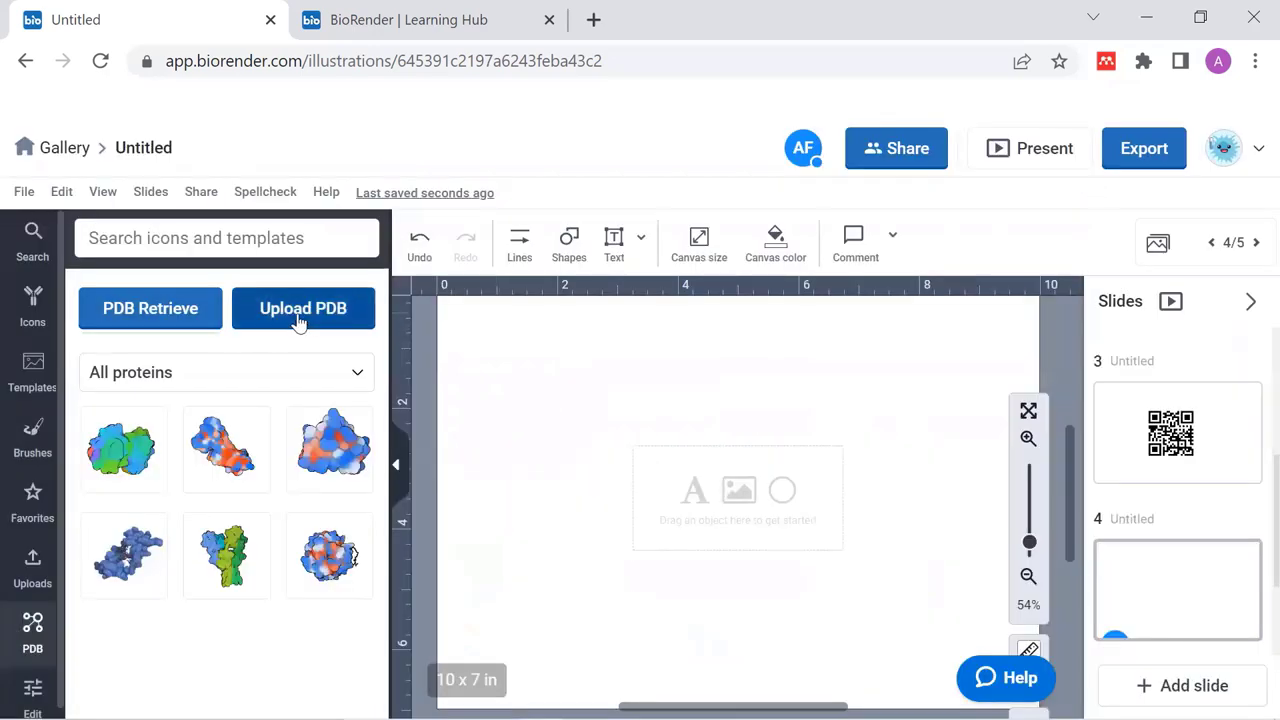
{"action": "left_click", "coordinate": [157, 322]}
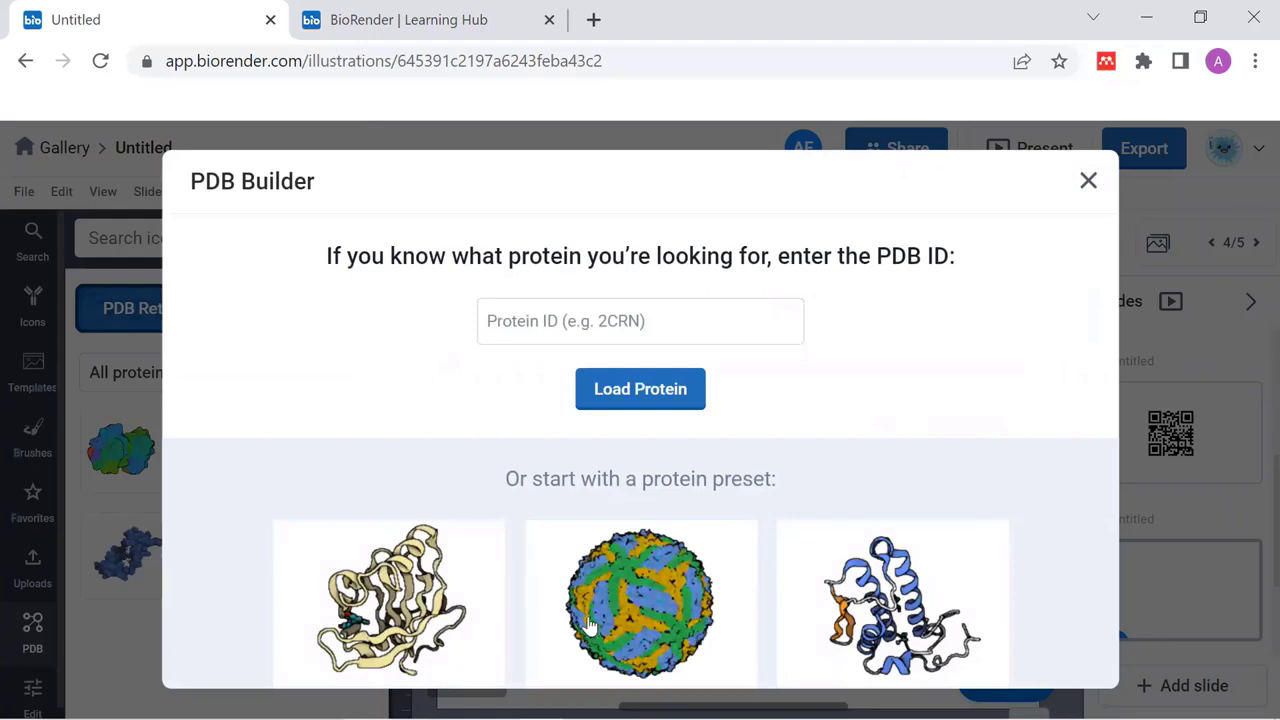
{"action": "left_click", "coordinate": [430, 612]}
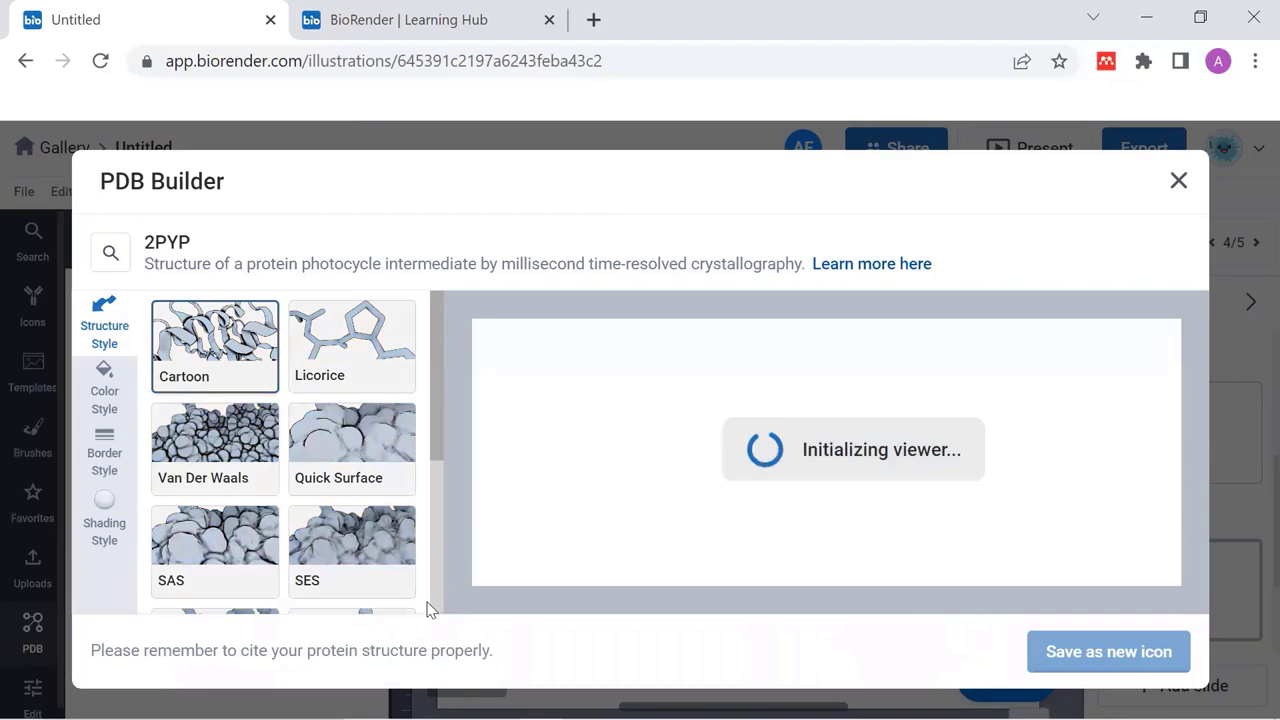
{"action": "left_click_drag", "start_coordinate": [689, 543], "coordinate": [890, 506]}
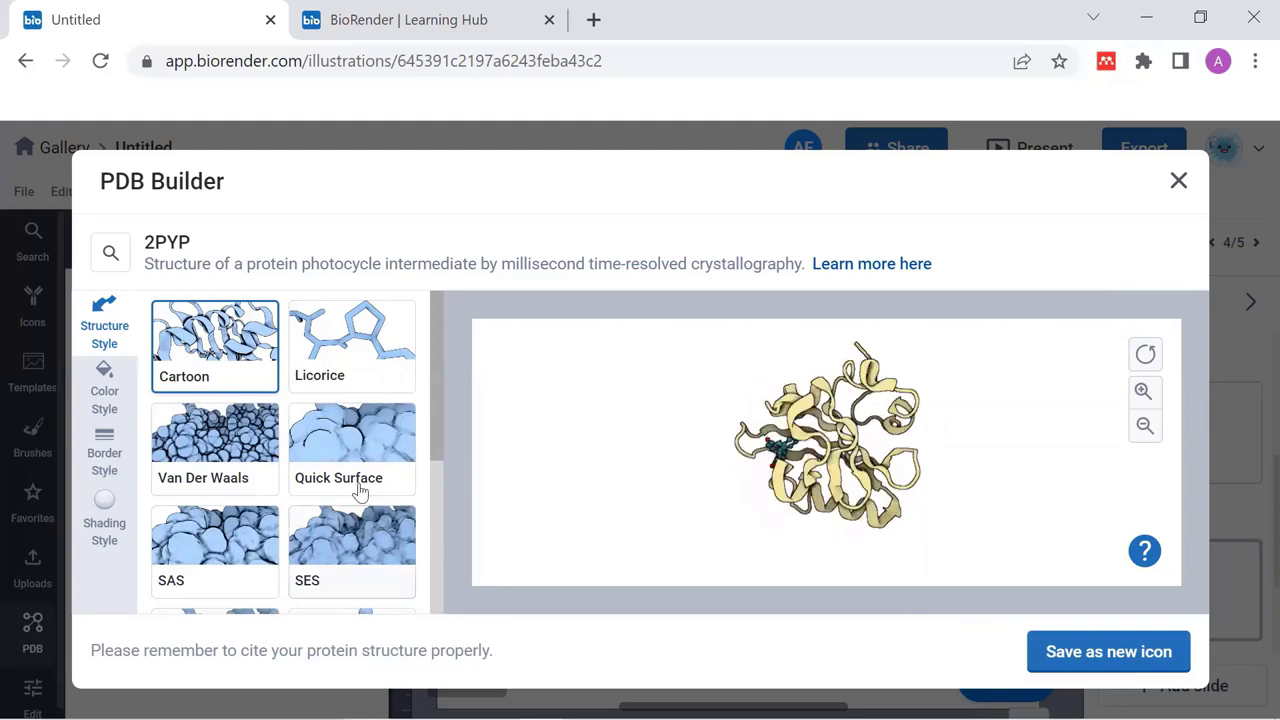
Render 2PYP as Van Der Waals spheres coloured by Hydrophobicity, save as icon, and place on slide 4.
{"action": "left_click", "coordinate": [367, 451]}
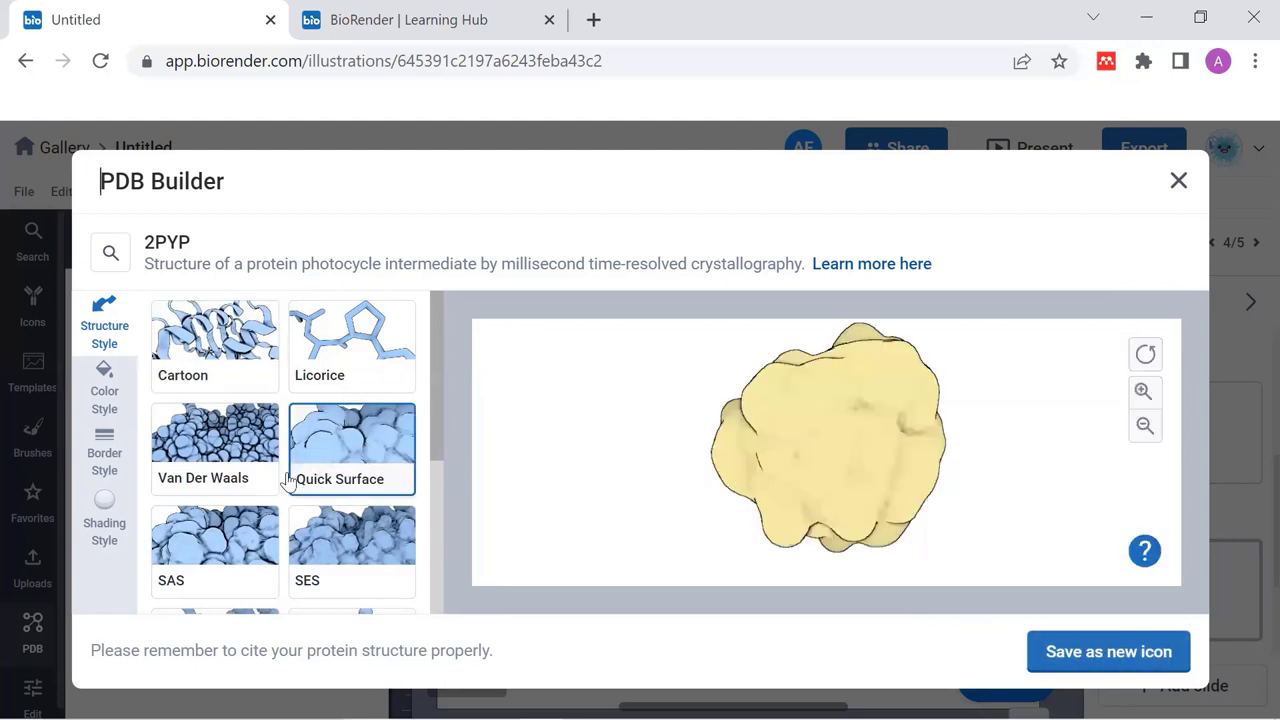
{"action": "left_click", "coordinate": [229, 458]}
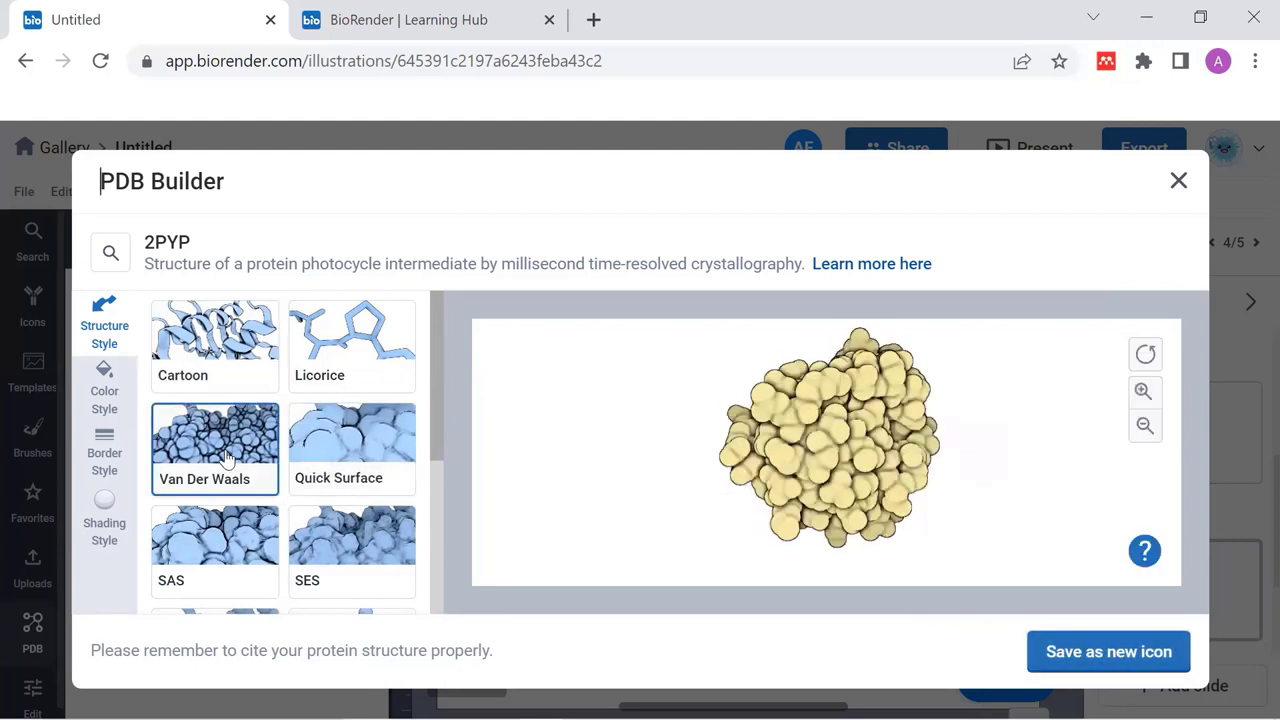
{"action": "left_click", "coordinate": [106, 400]}
{"action": "left_click", "coordinate": [370, 552]}
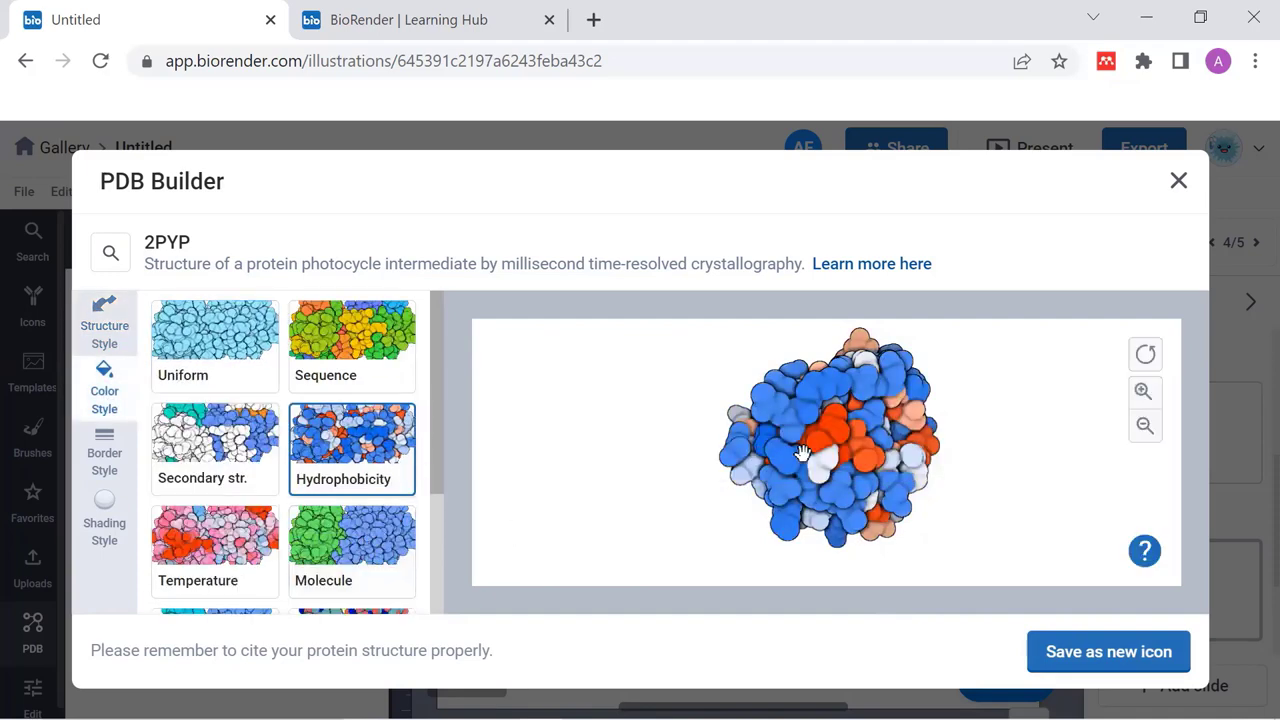
{"action": "left_click_drag", "start_coordinate": [872, 402], "coordinate": [835, 425]}
{"action": "left_click", "coordinate": [1060, 652]}
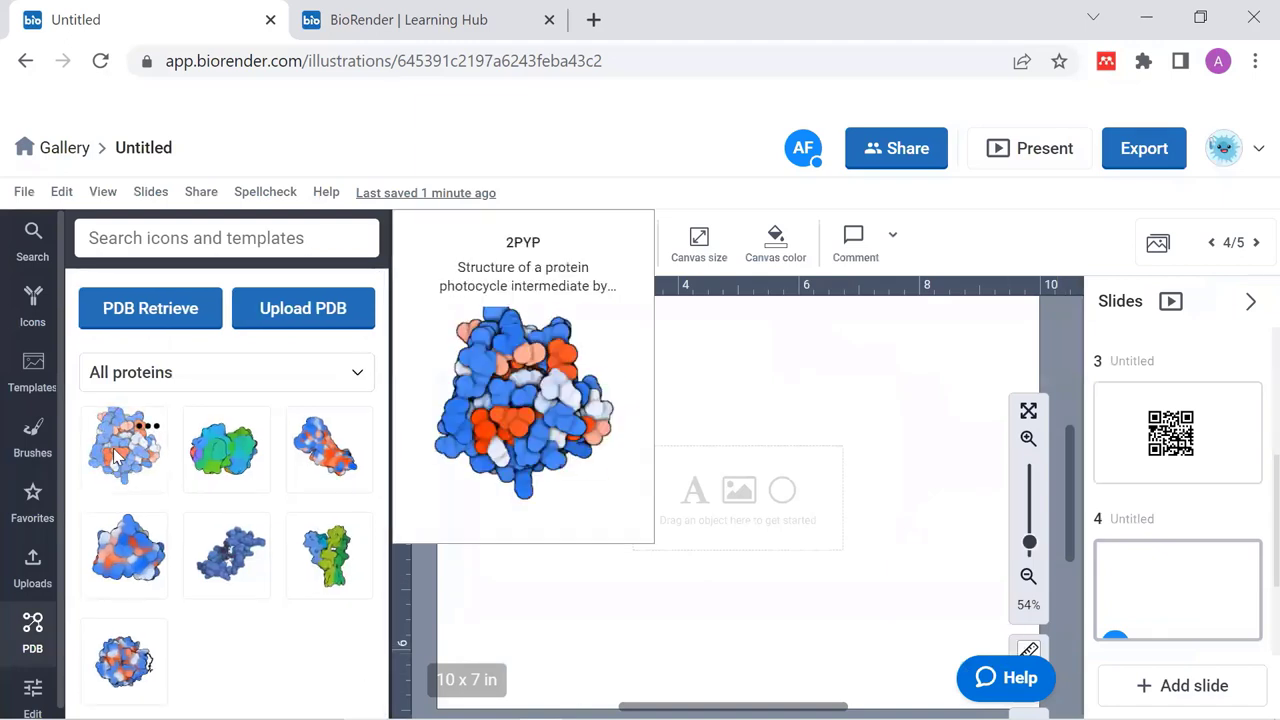
{"action": "left_click_drag", "start_coordinate": [130, 440], "coordinate": [735, 497]}
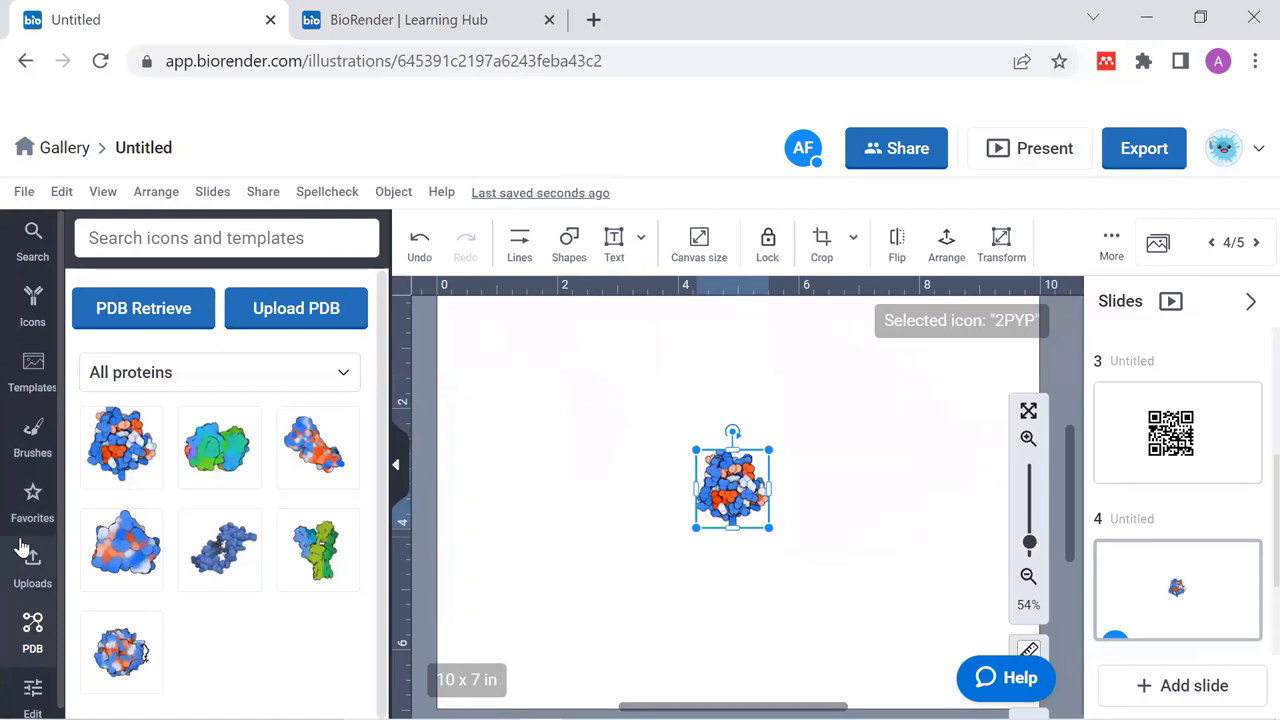
Show the Icons library, deselect the protein, and open then close the Request A Custom Icon form.
{"action": "left_click", "coordinate": [31, 318]}
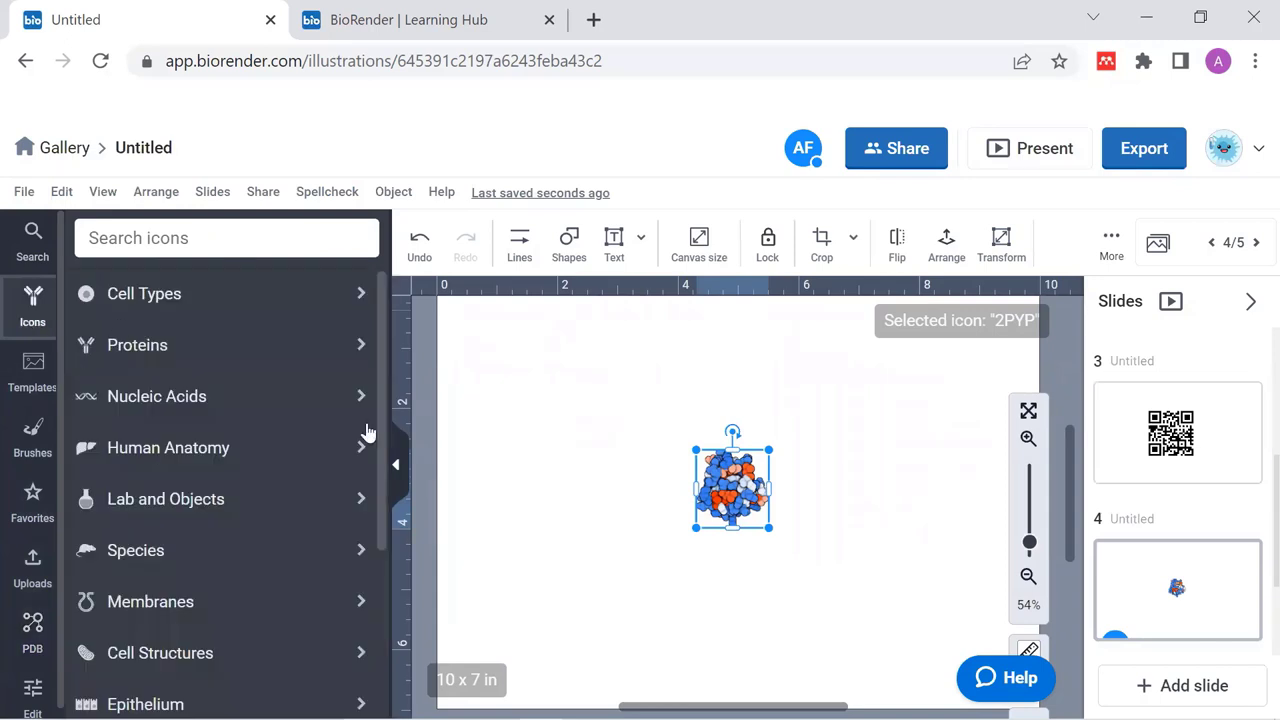
{"action": "left_click", "coordinate": [655, 657]}
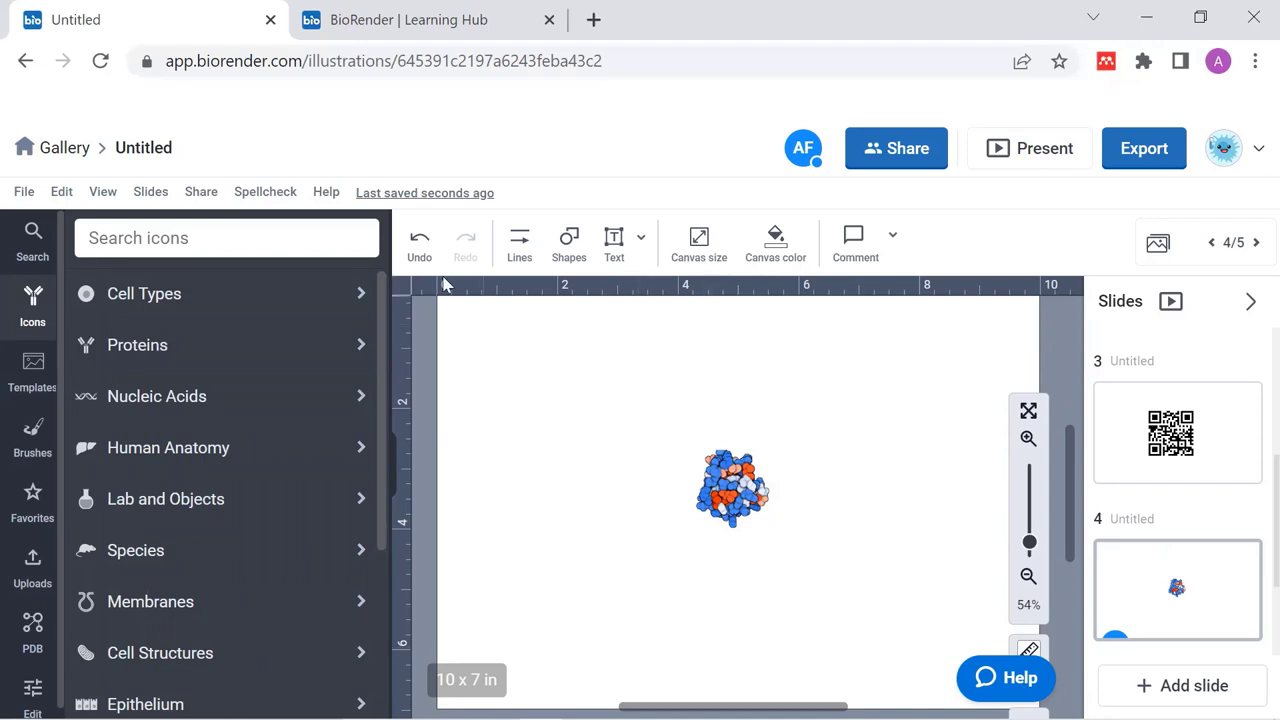
{"action": "left_click", "coordinate": [326, 192]}
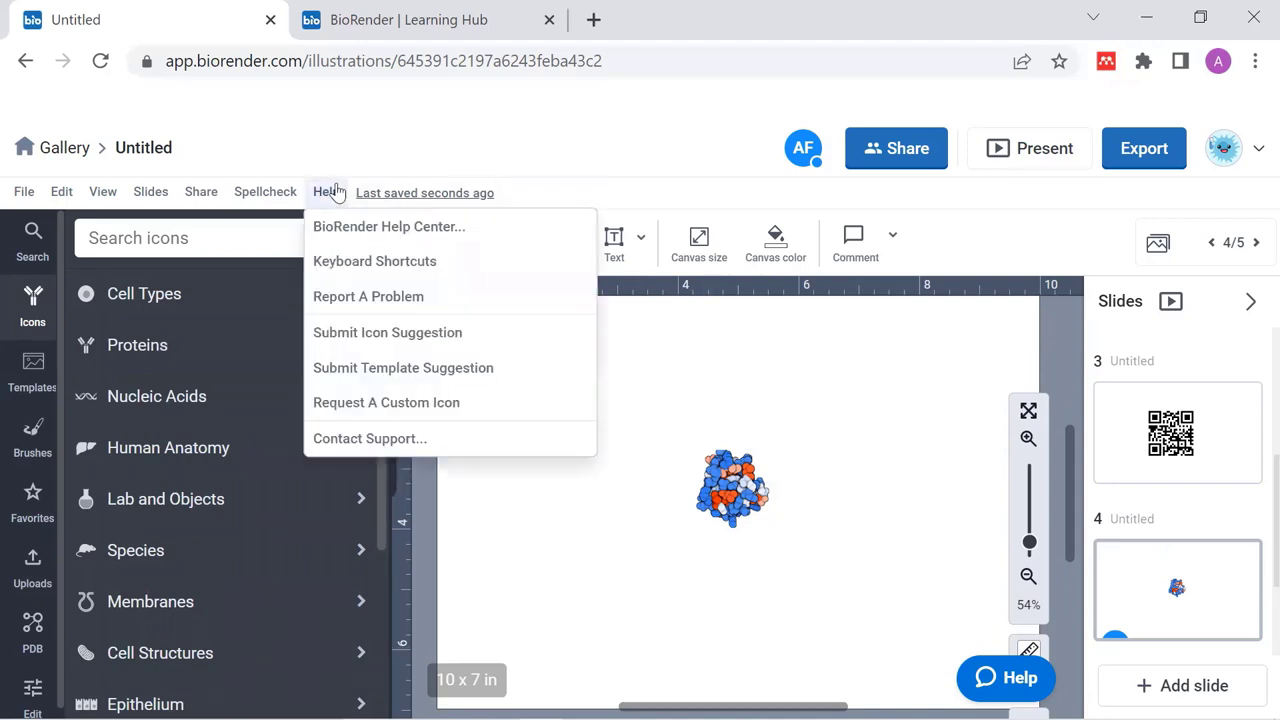
{"action": "left_click", "coordinate": [403, 410]}
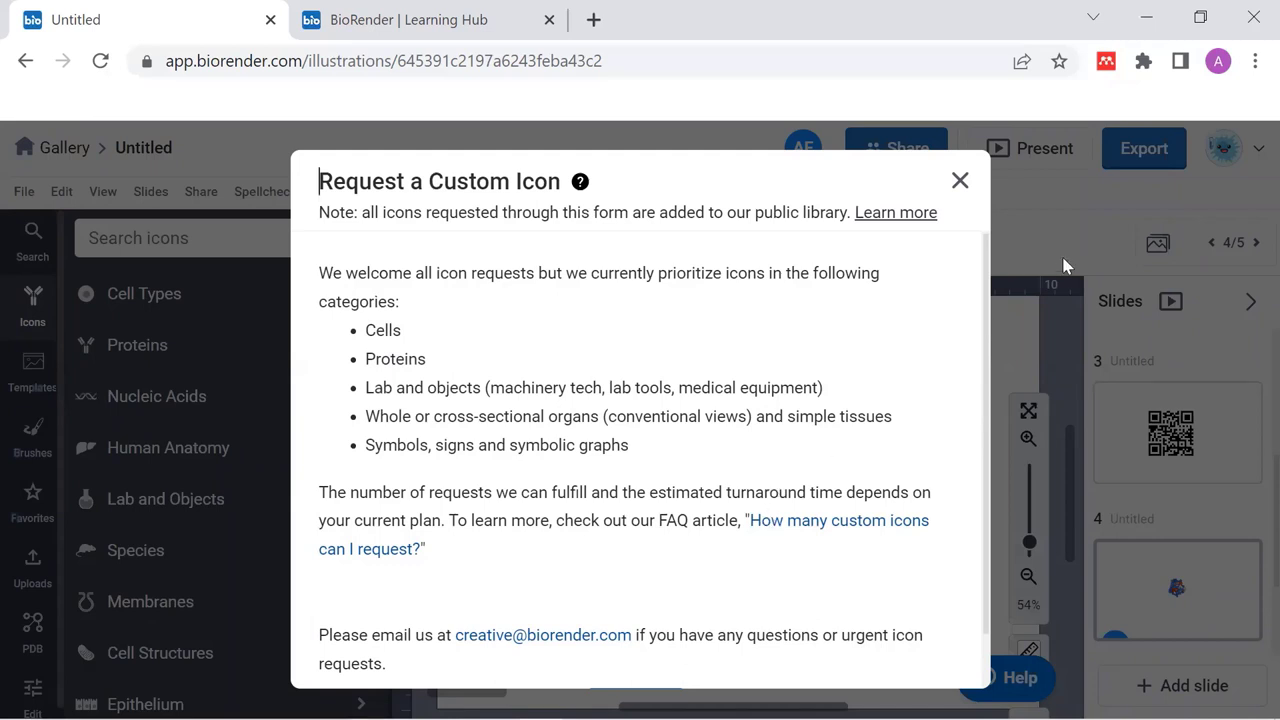
{"action": "left_click", "coordinate": [959, 182]}
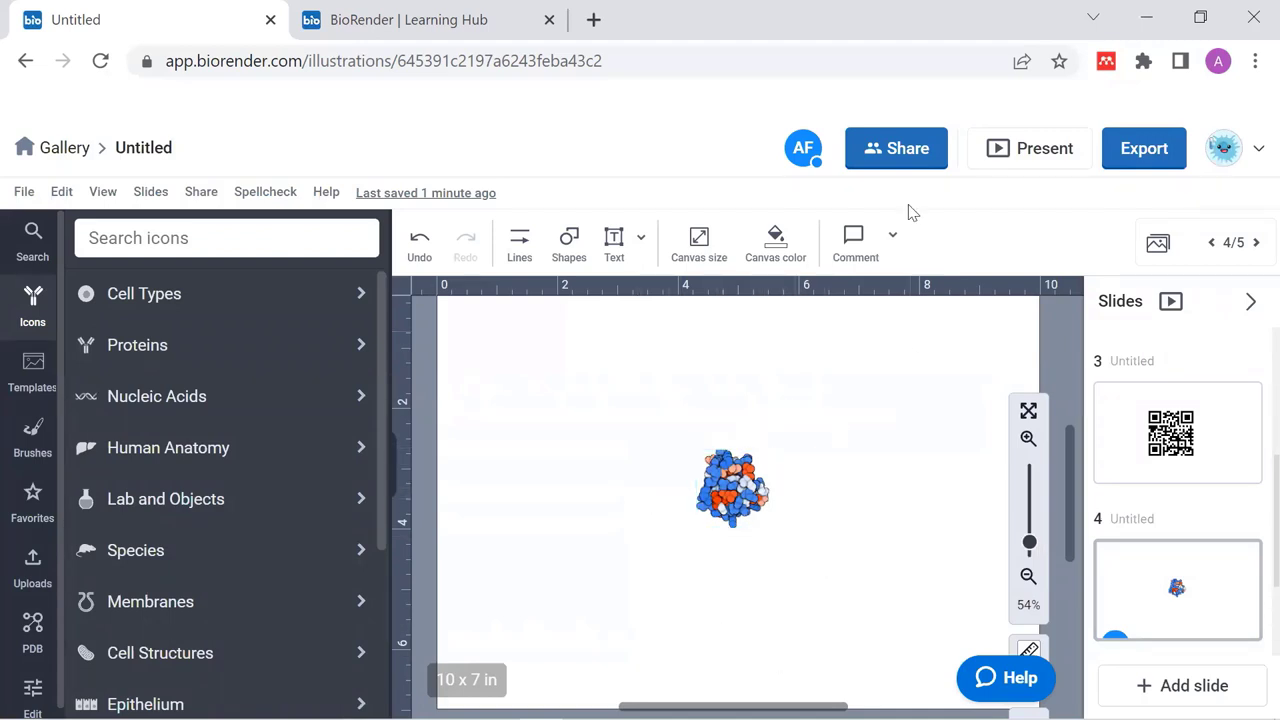
Dismiss the Share invitation panel and return to slide 2 with the bilayer membranes.
{"action": "left_click", "coordinate": [904, 152]}
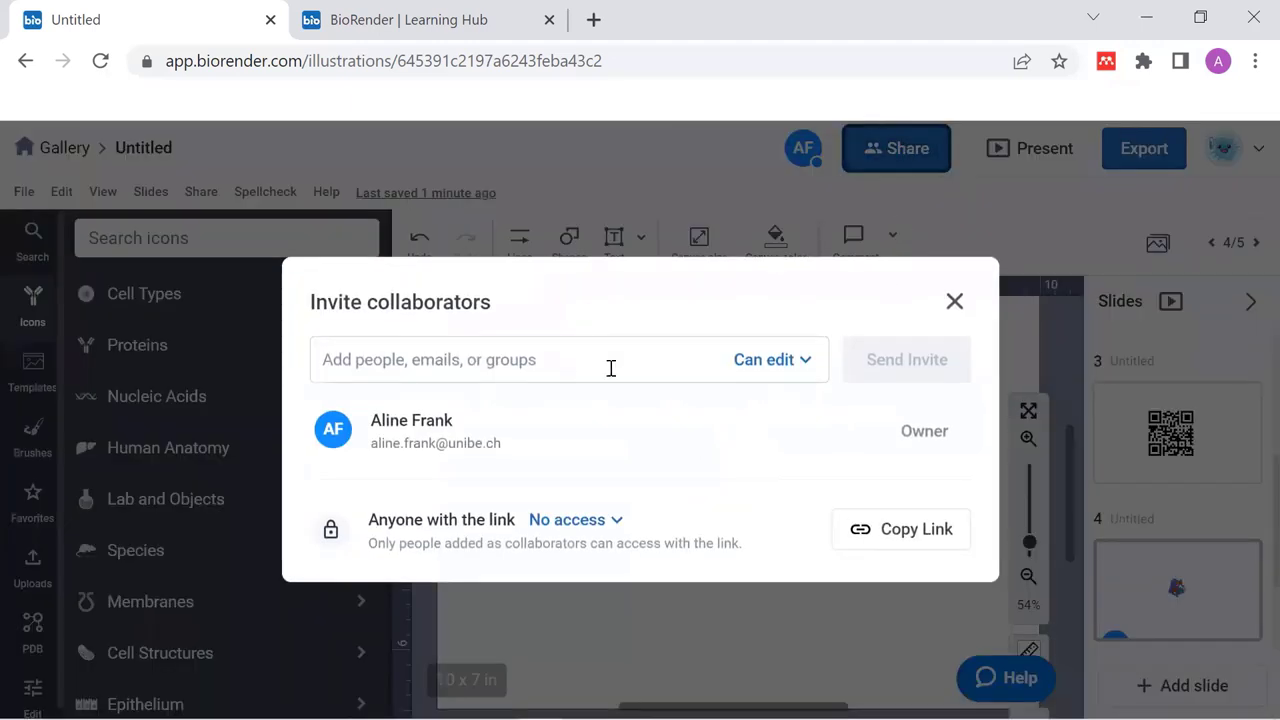
{"action": "left_click", "coordinate": [955, 301]}
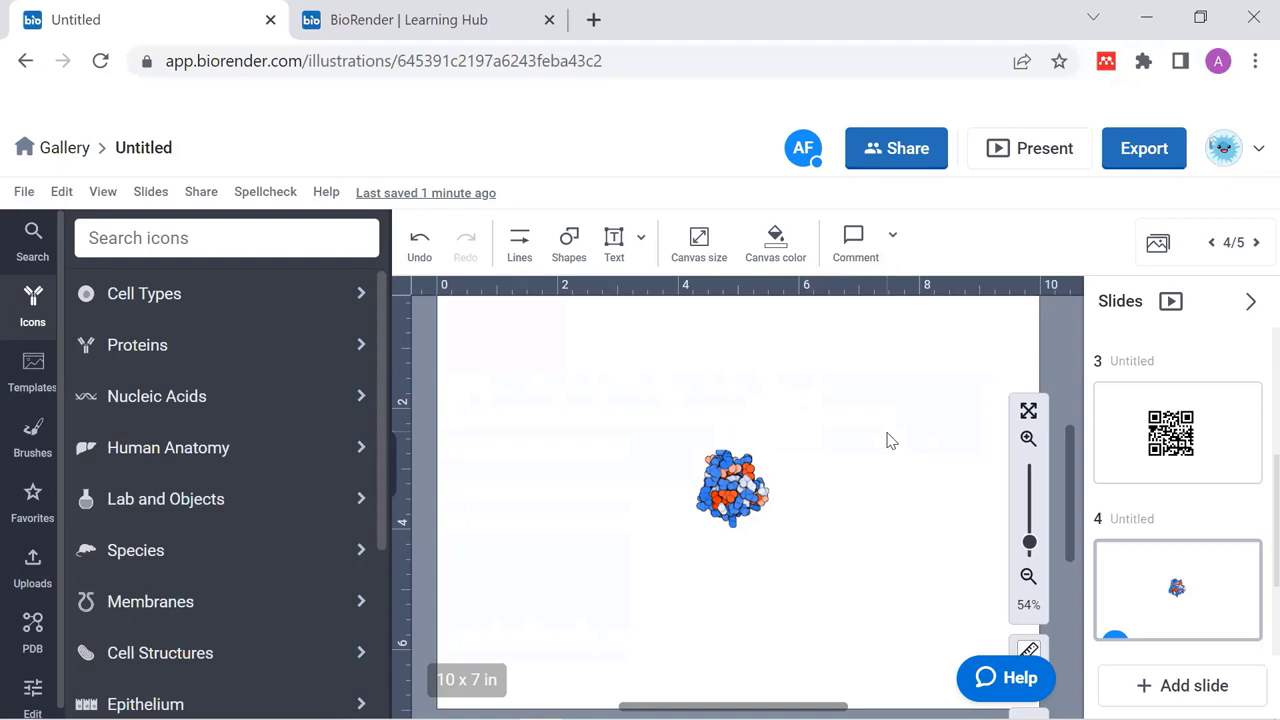
{"action": "scroll", "coordinate": [1186, 537], "scroll_direction": "up", "scroll_amount": 3}
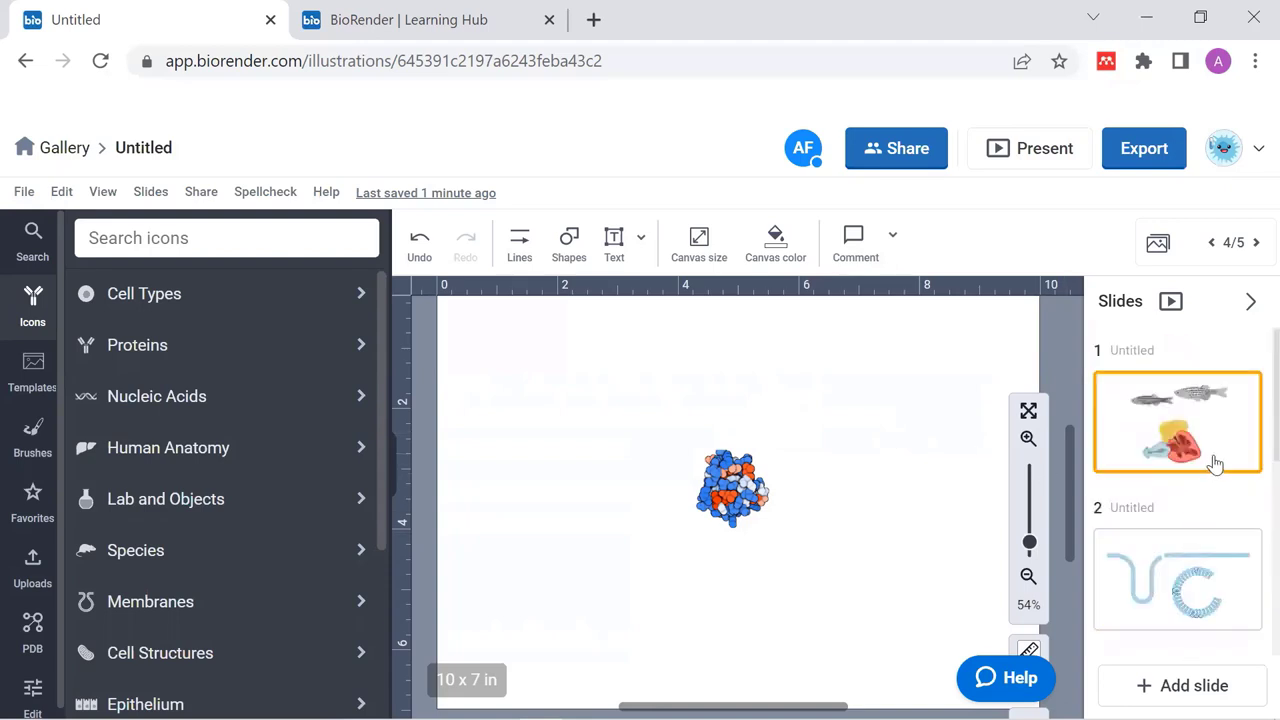
{"action": "left_click", "coordinate": [1220, 596]}
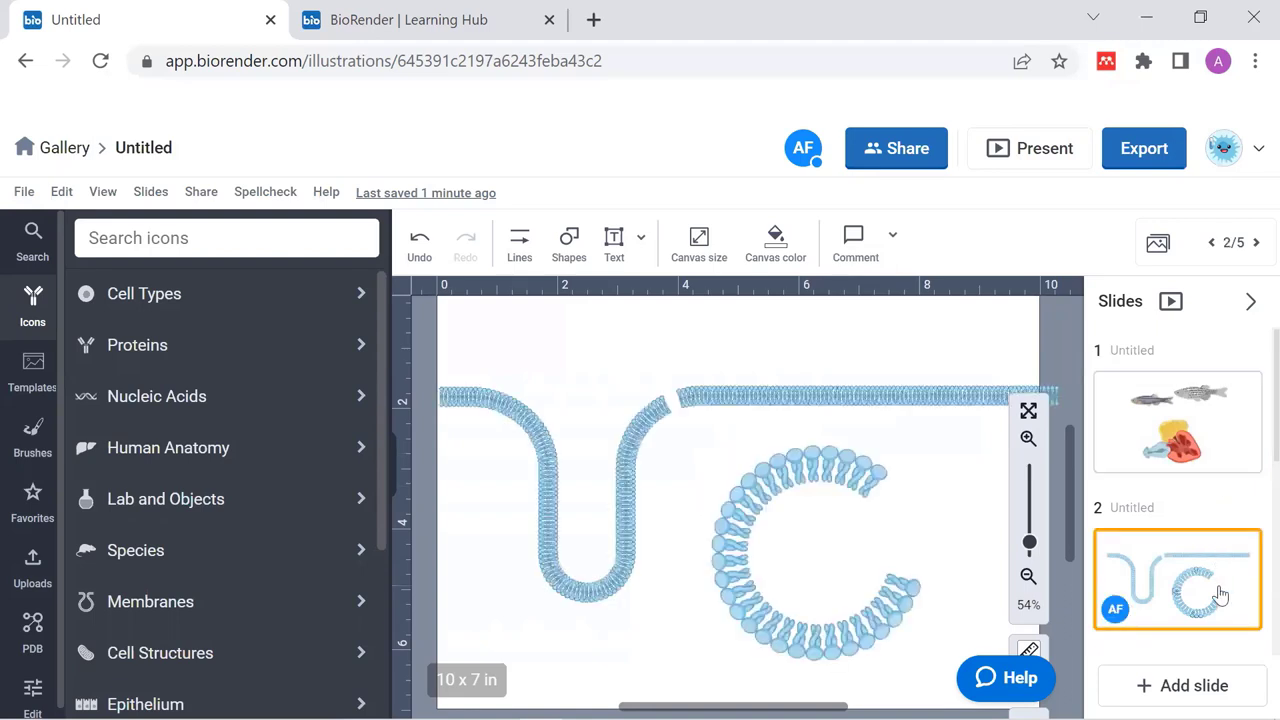
{"action": "left_click", "coordinate": [1126, 150]}
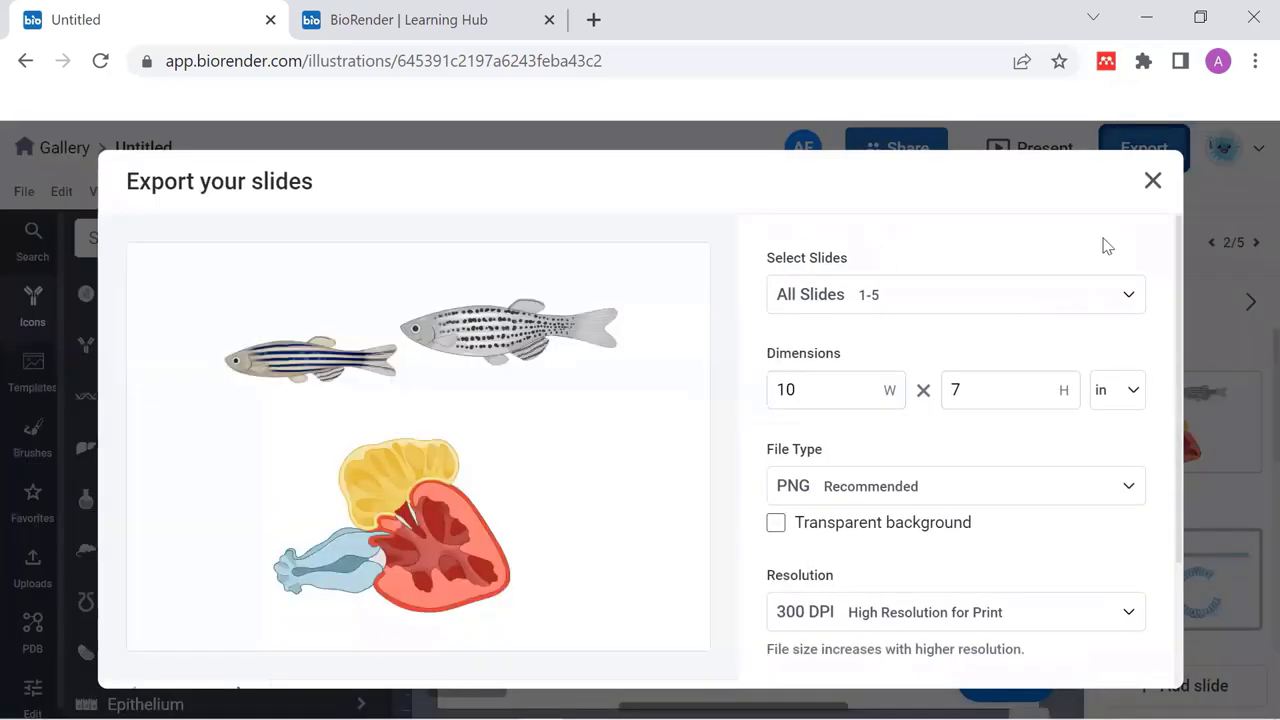
{"action": "left_click", "coordinate": [916, 296]}
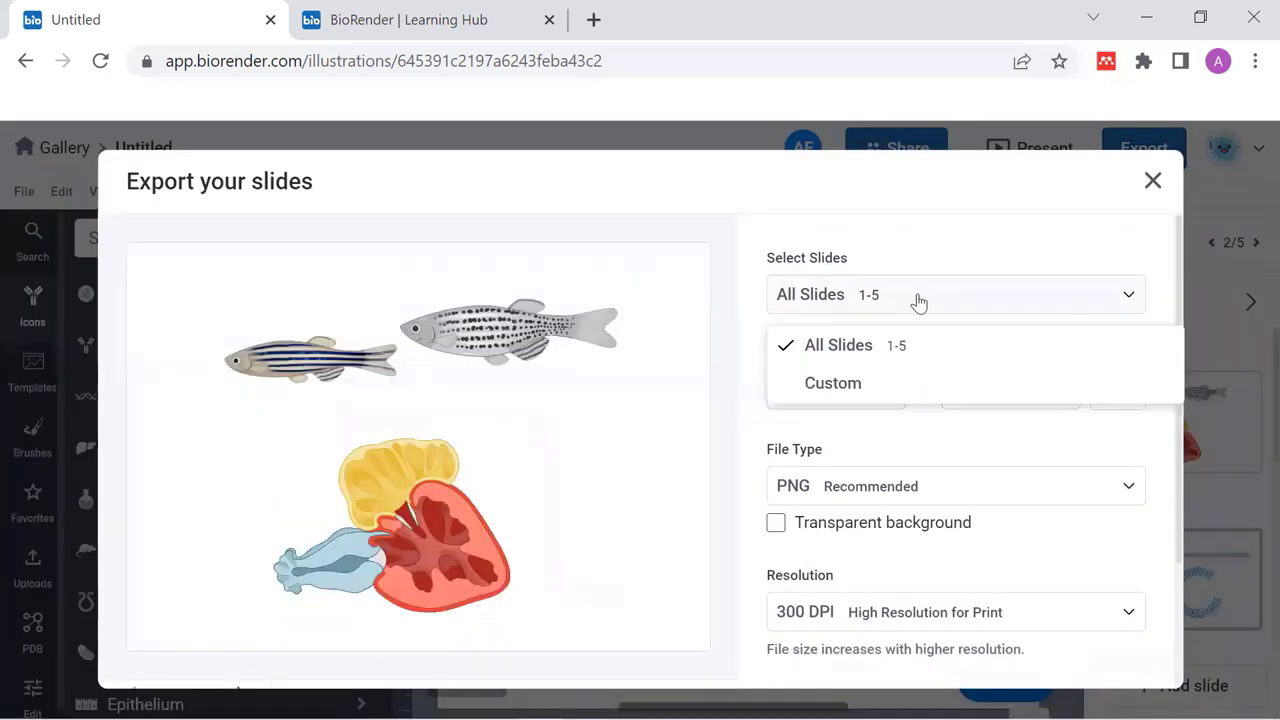
{"action": "left_click", "coordinate": [834, 386]}
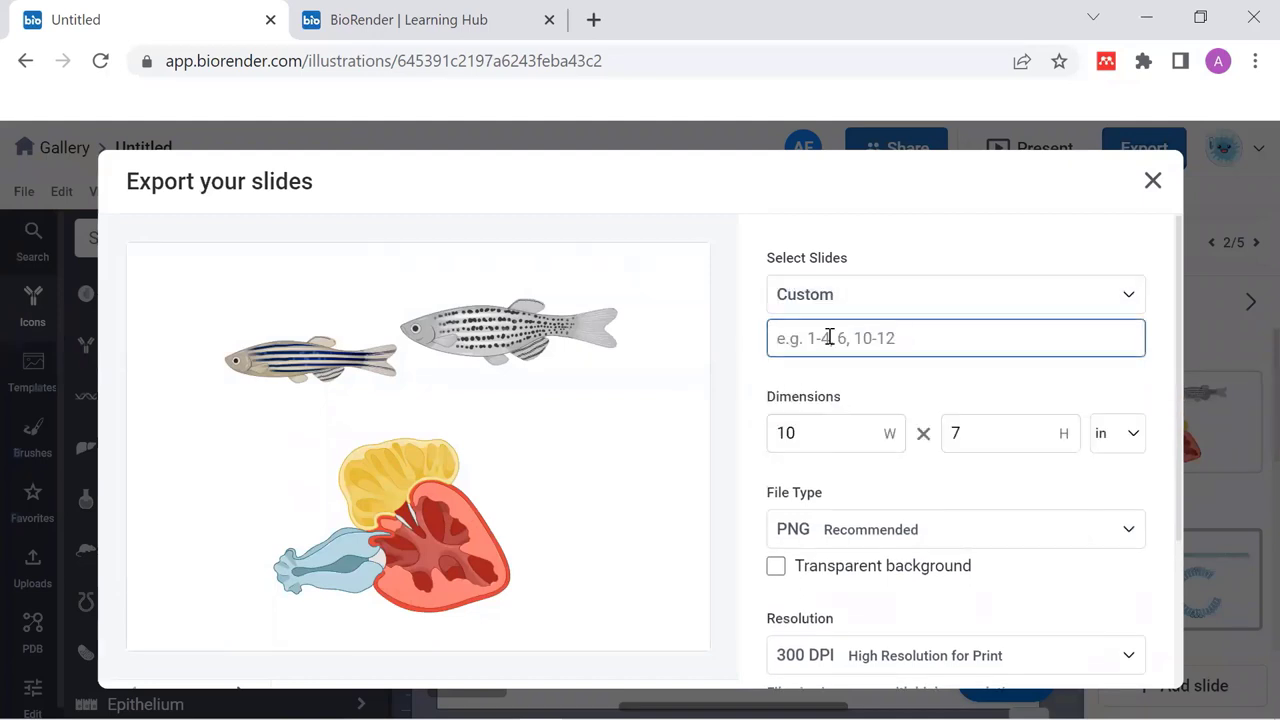
{"action": "type", "text": "2"}
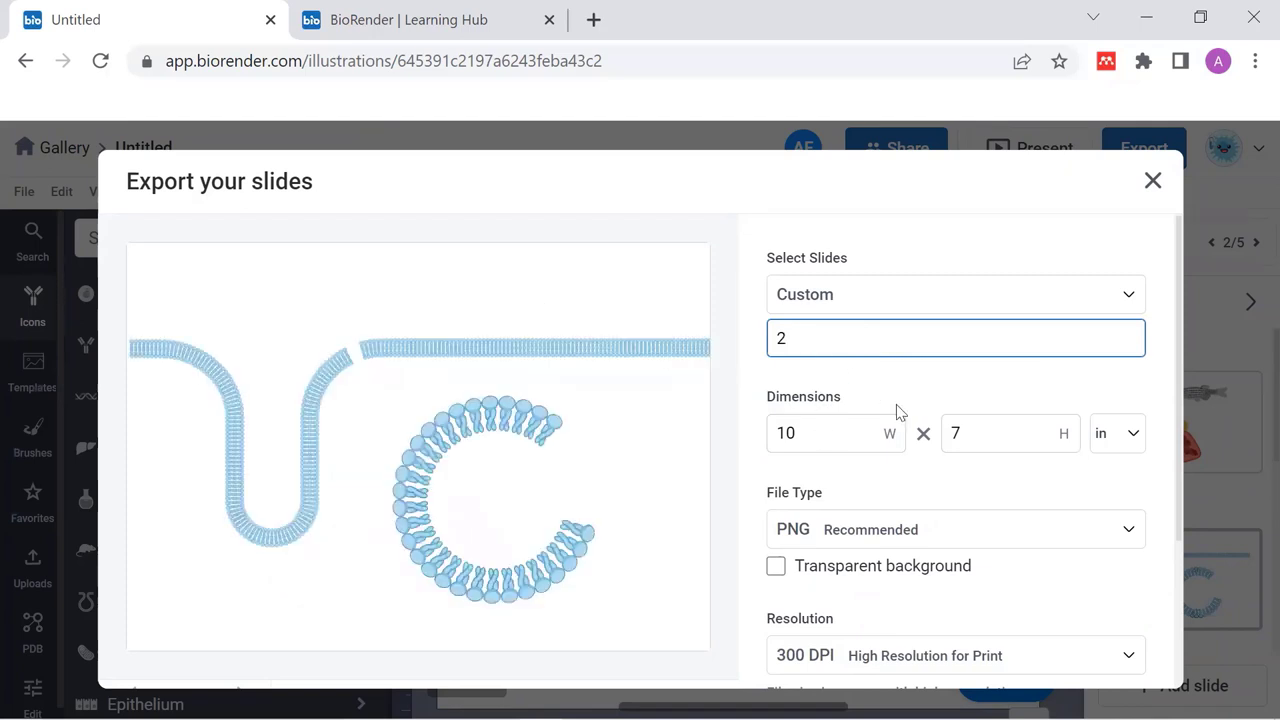
{"action": "left_click", "coordinate": [981, 537]}
{"action": "left_click", "coordinate": [786, 568]}
{"action": "left_click", "coordinate": [778, 568]}
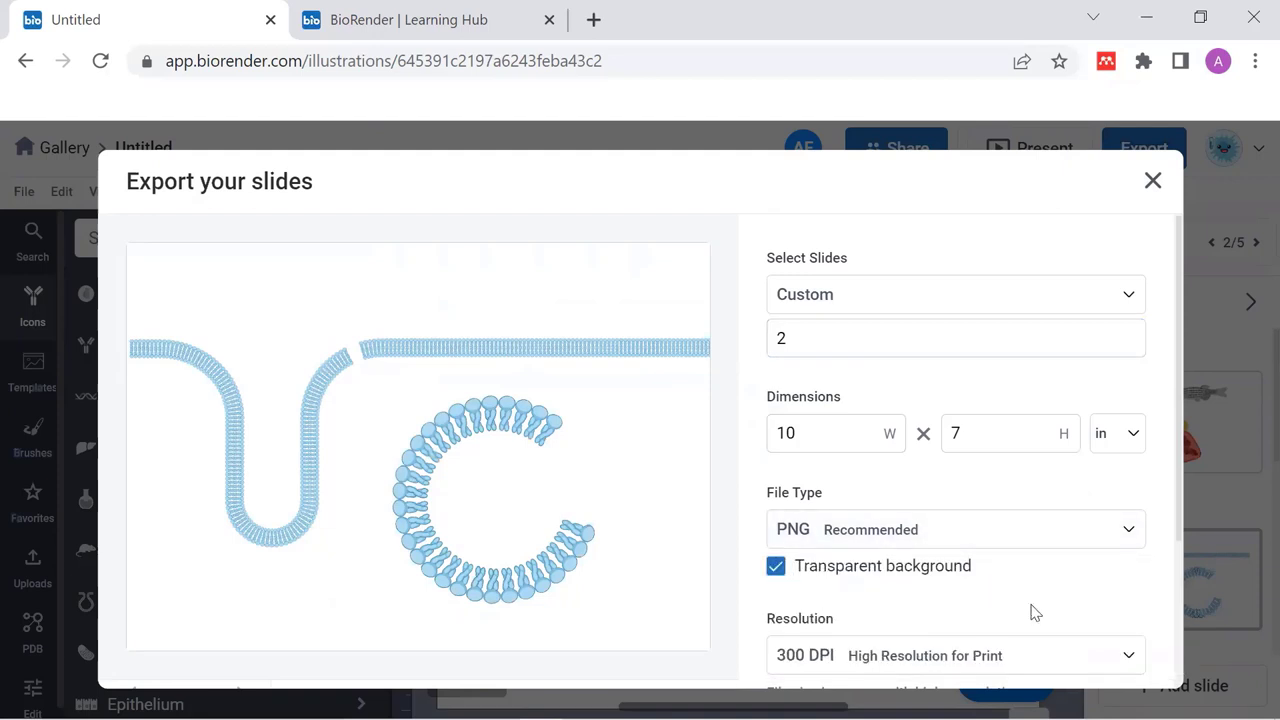
{"action": "scroll", "coordinate": [1031, 609], "scroll_direction": "down", "scroll_amount": 2}
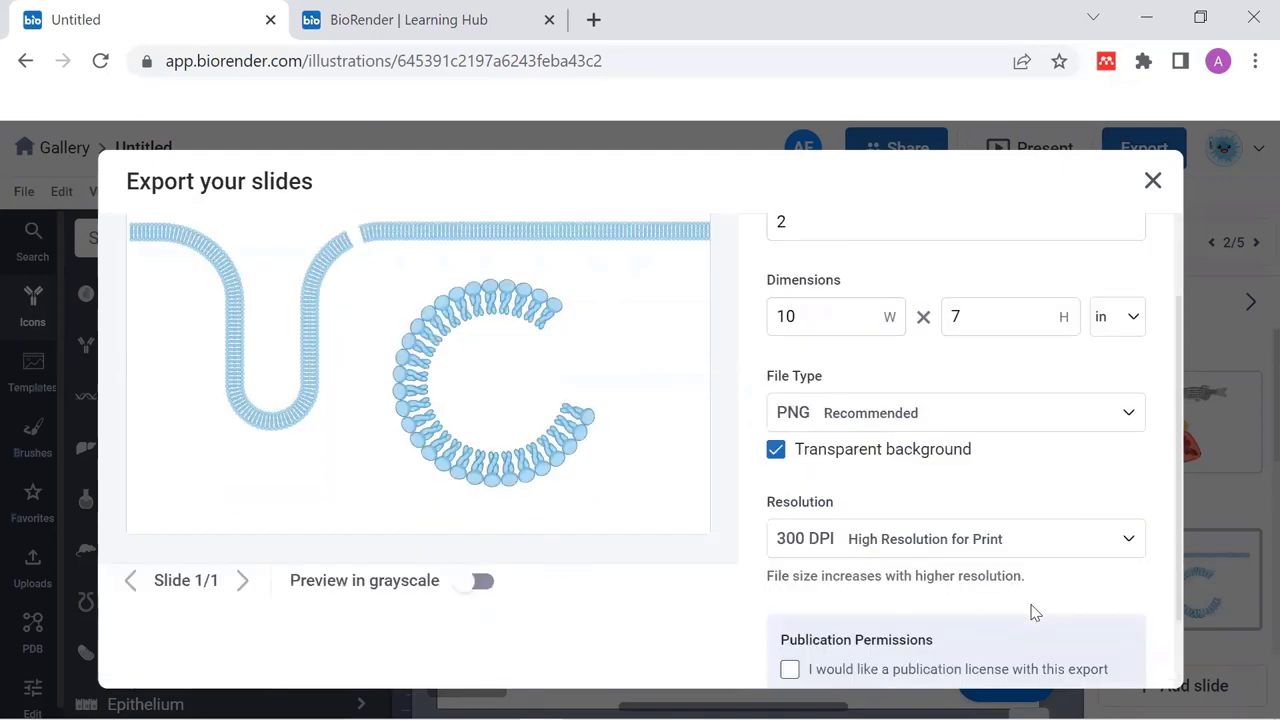
{"action": "left_click", "coordinate": [862, 555]}
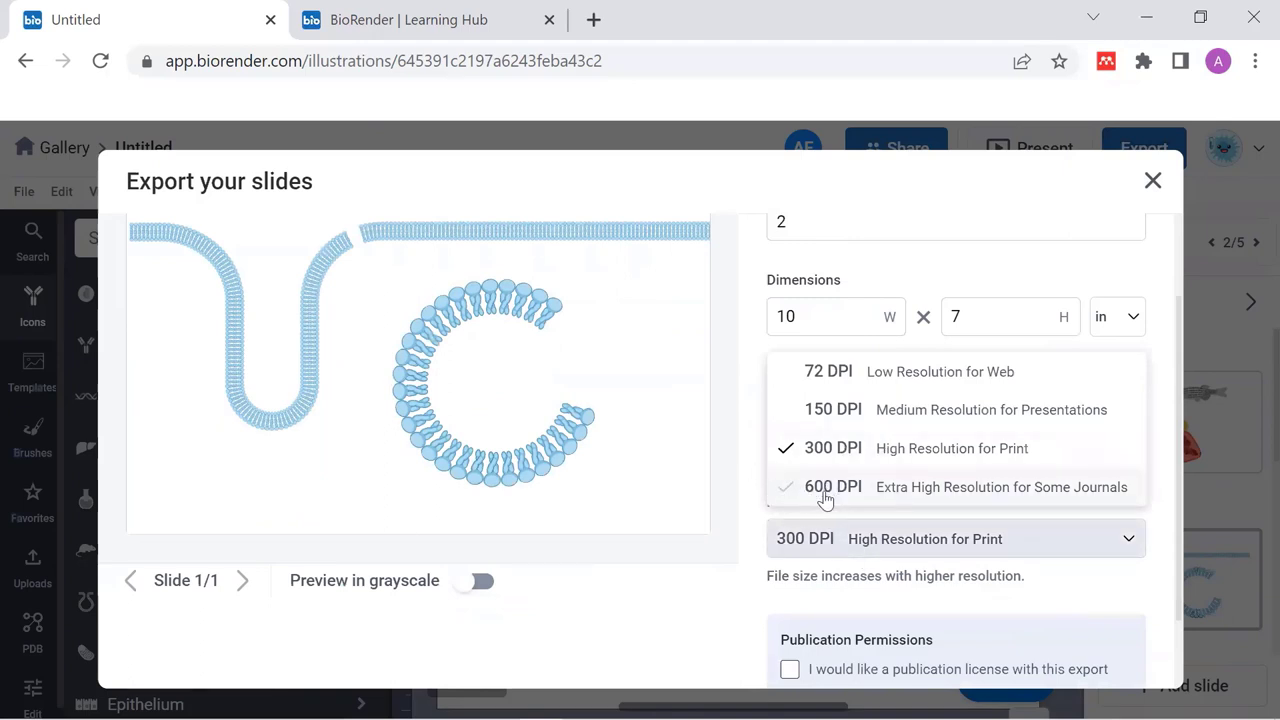
{"action": "scroll", "coordinate": [1170, 586], "scroll_direction": "down", "scroll_amount": 1}
{"action": "left_click", "coordinate": [1159, 591]}
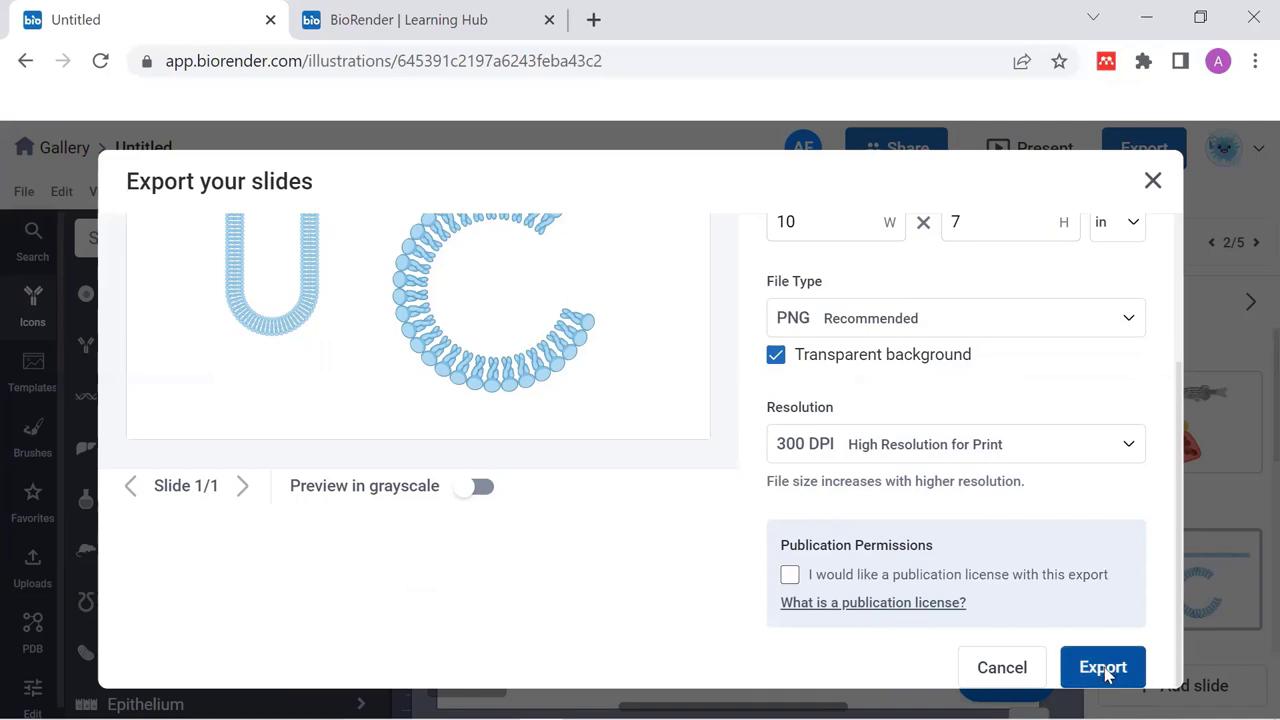
Close the export settings dialog without exporting.
{"action": "left_click", "coordinate": [1153, 181]}
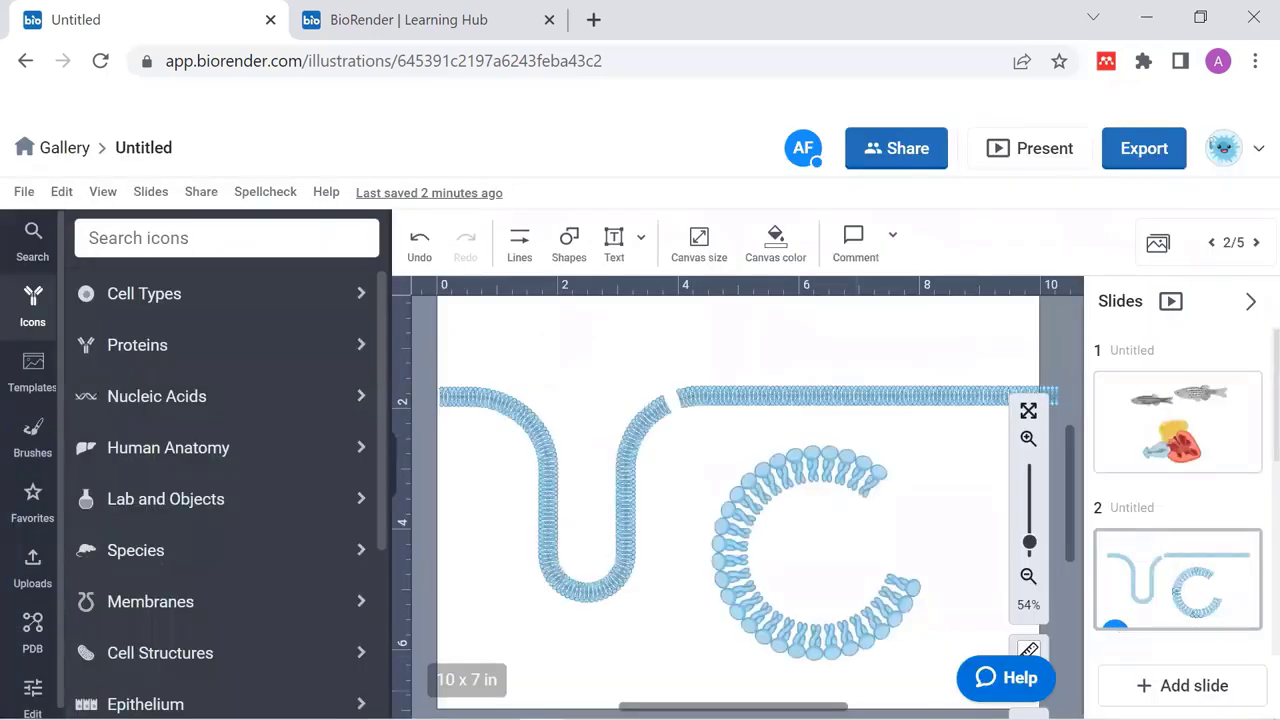